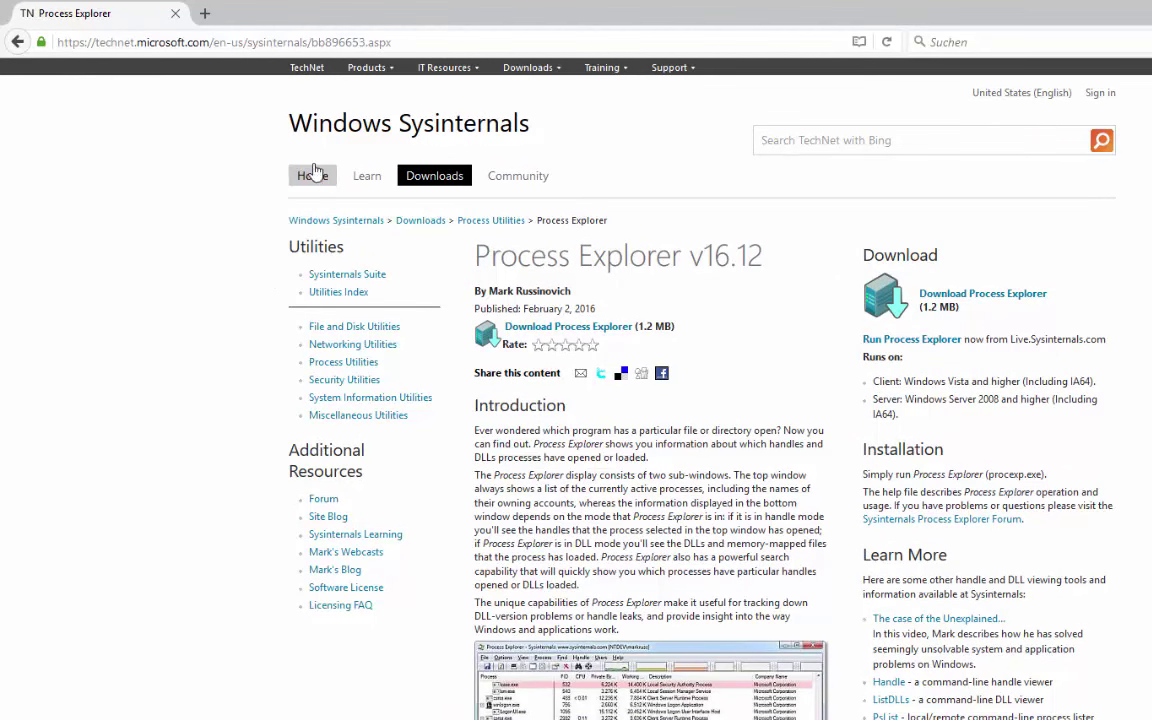
- Open the Windows Sysinternals home page, highlight its introductory text and return to the Process Explorer page
left_click_drag(343, 133, 586, 129)
left_click(398, 141)
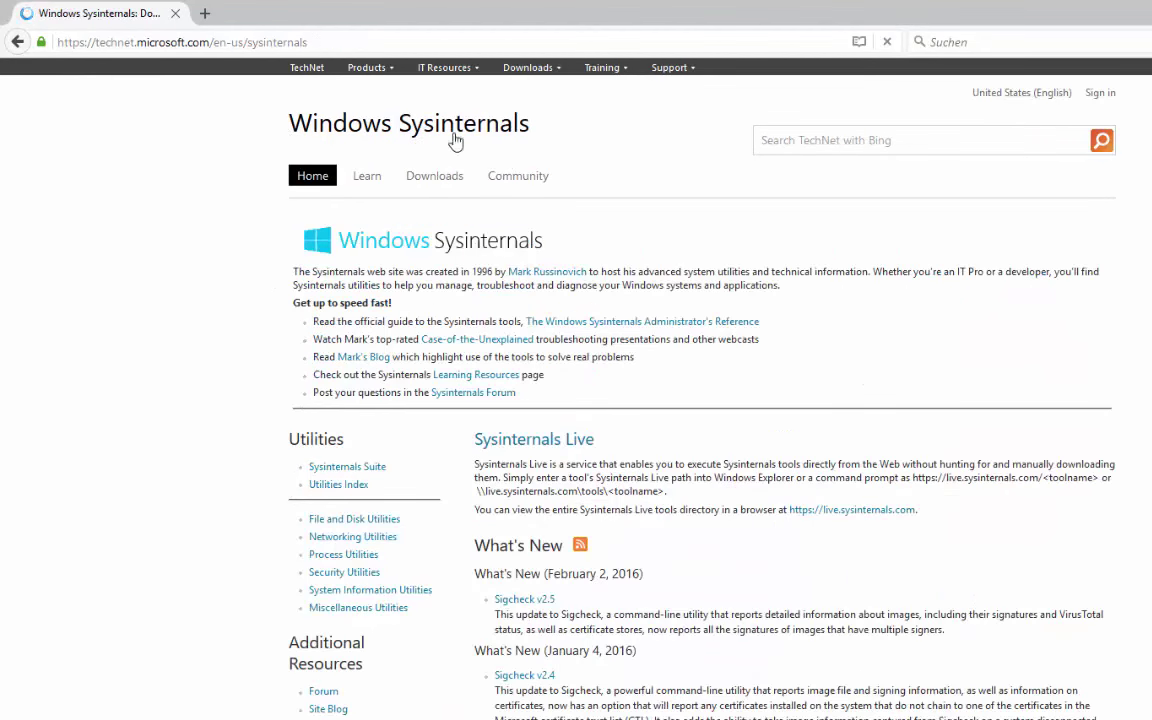
left_click_drag(306, 272, 478, 319)
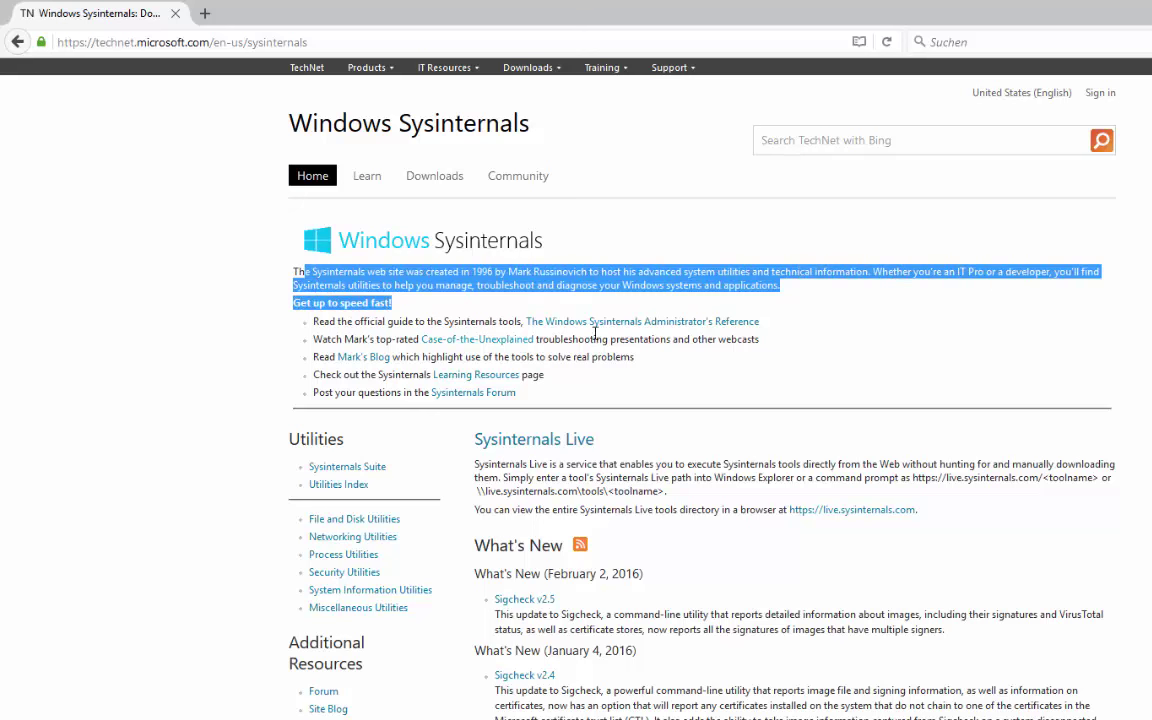
left_click(17, 42)
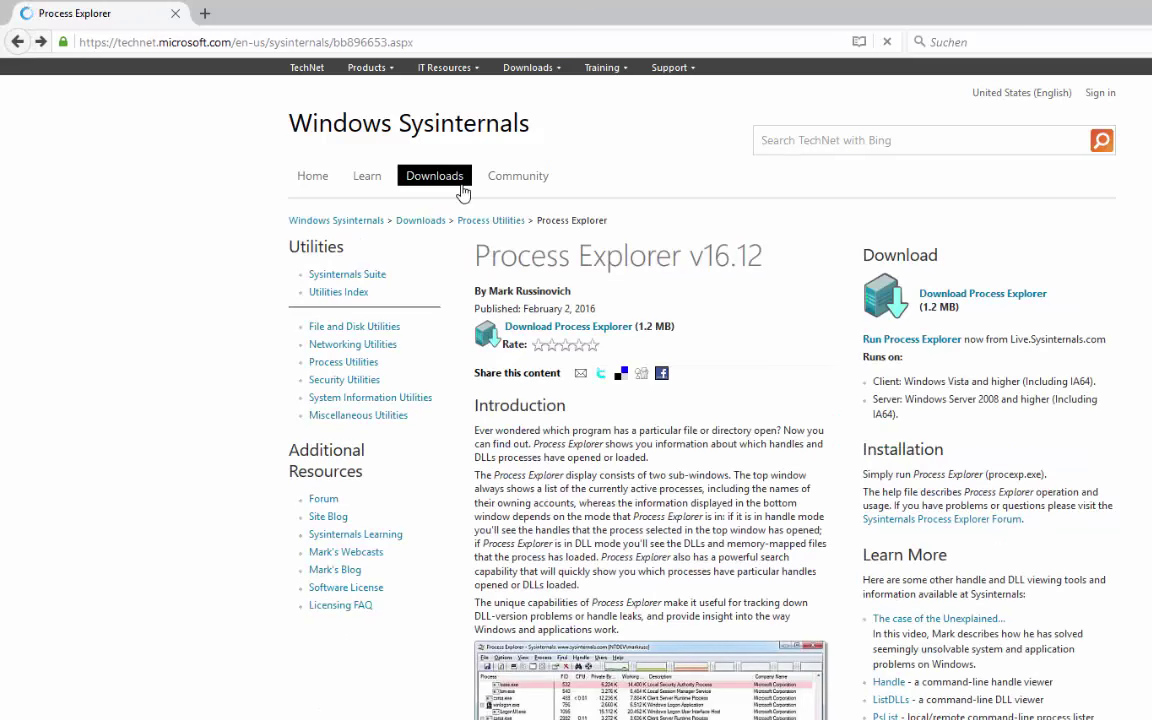
- Look through the Process Explorer page, from the introduction and screenshots to the download section
scroll(720, 255, "down", 5)
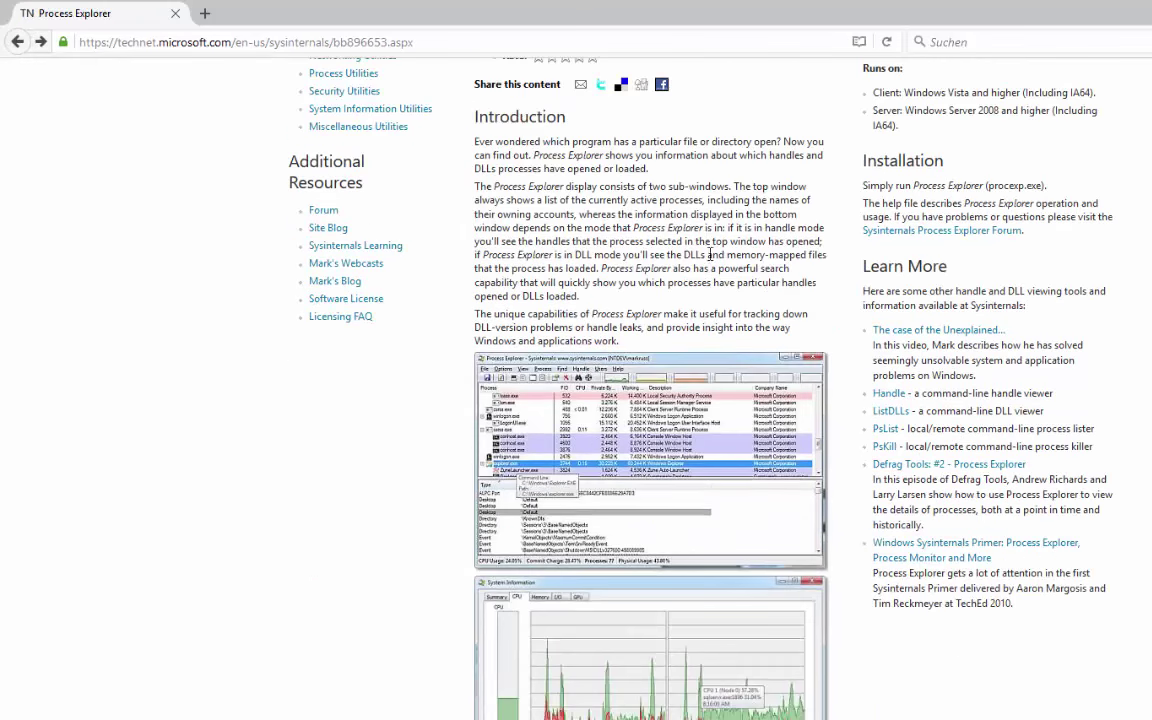
scroll(722, 282, "down", 2)
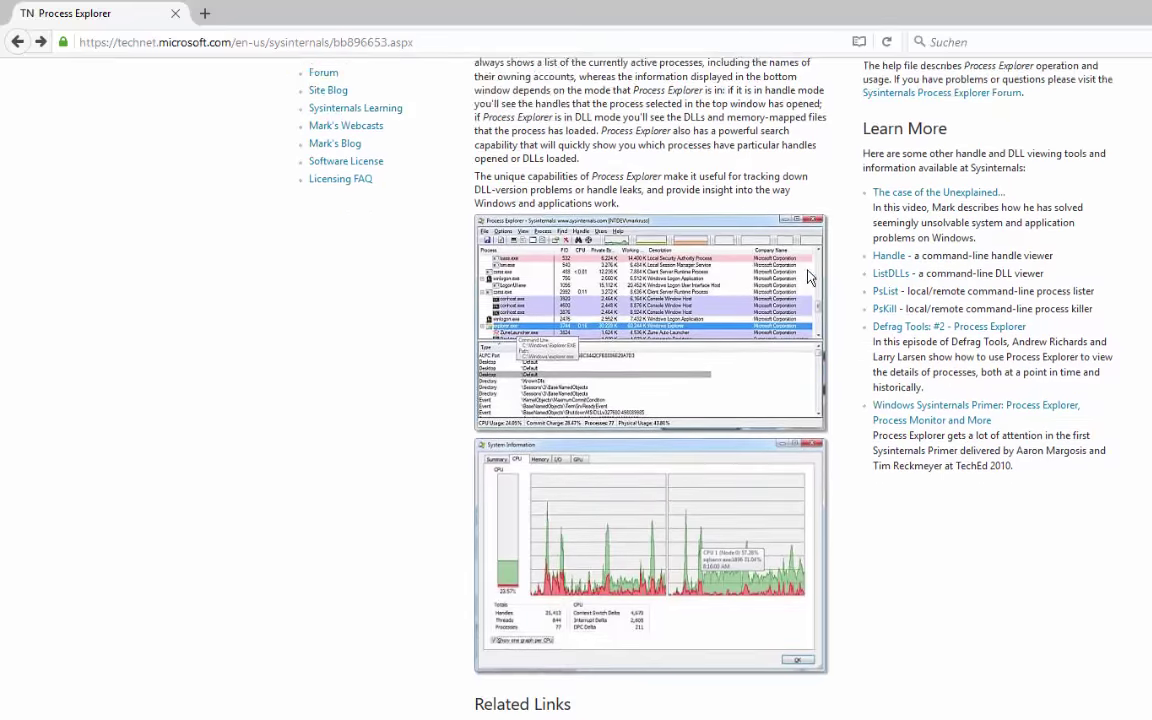
scroll(760, 280, "up", 7)
scroll(800, 272, "down", 6)
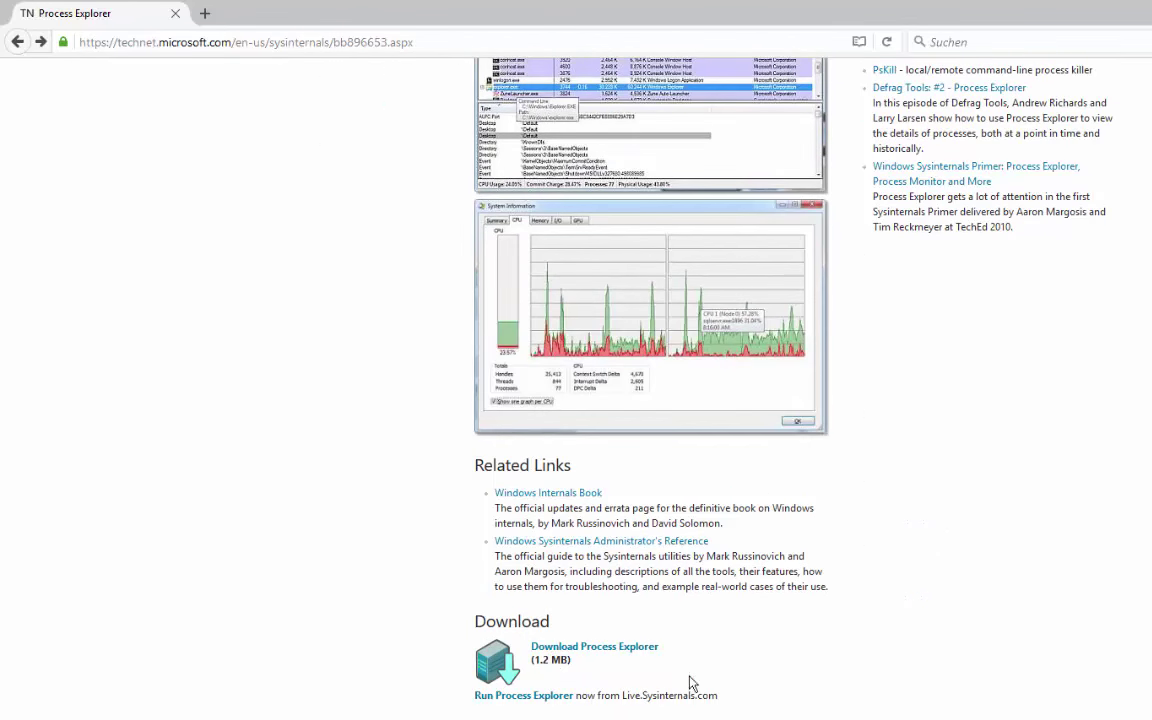
scroll(877, 249, "up", 7)
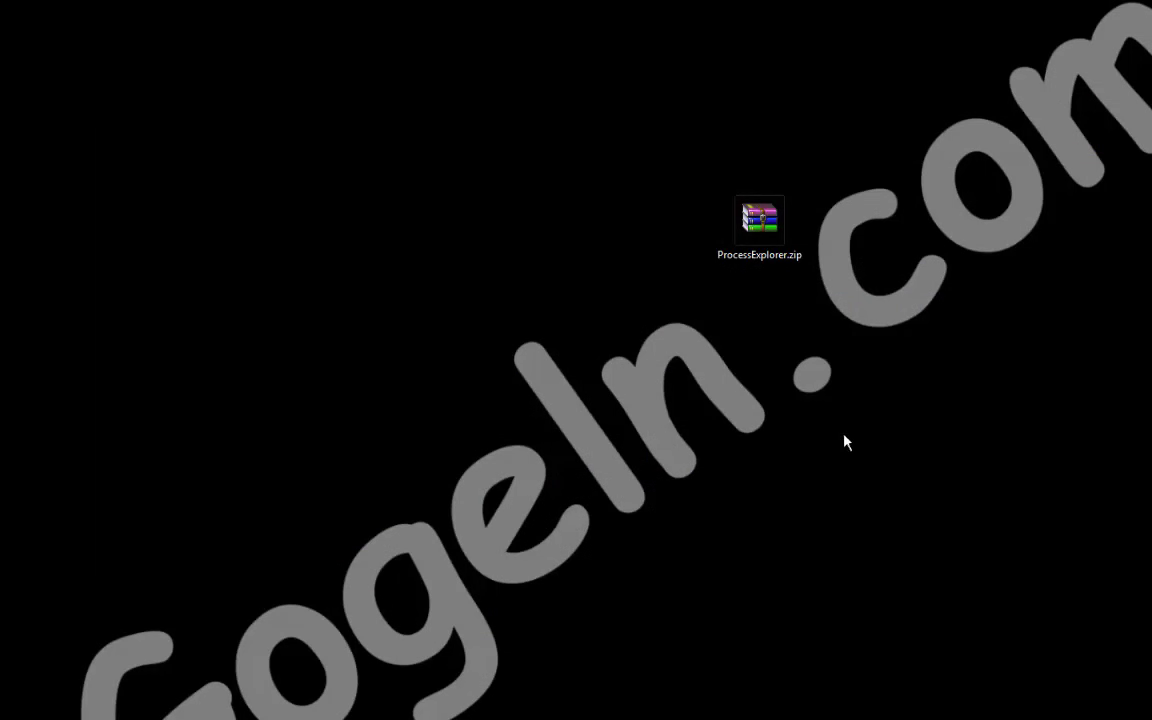
- Extract ProcessExplorer.zip directly onto the desktop
left_click(763, 248)
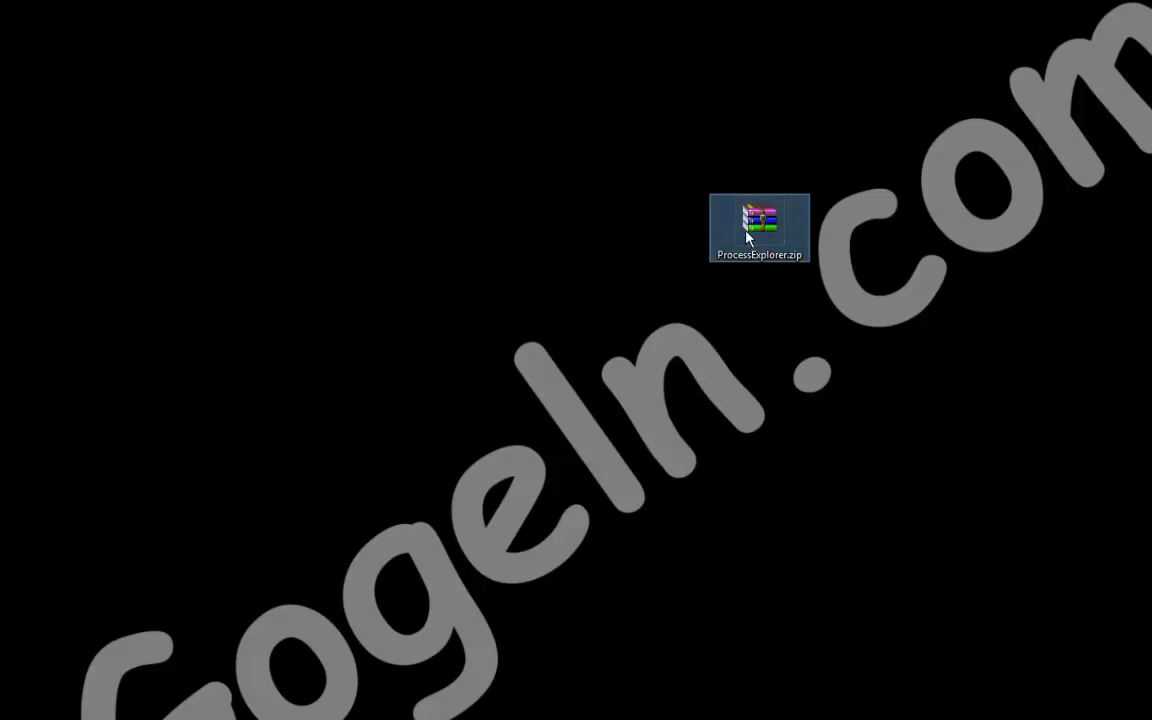
right_click(745, 220)
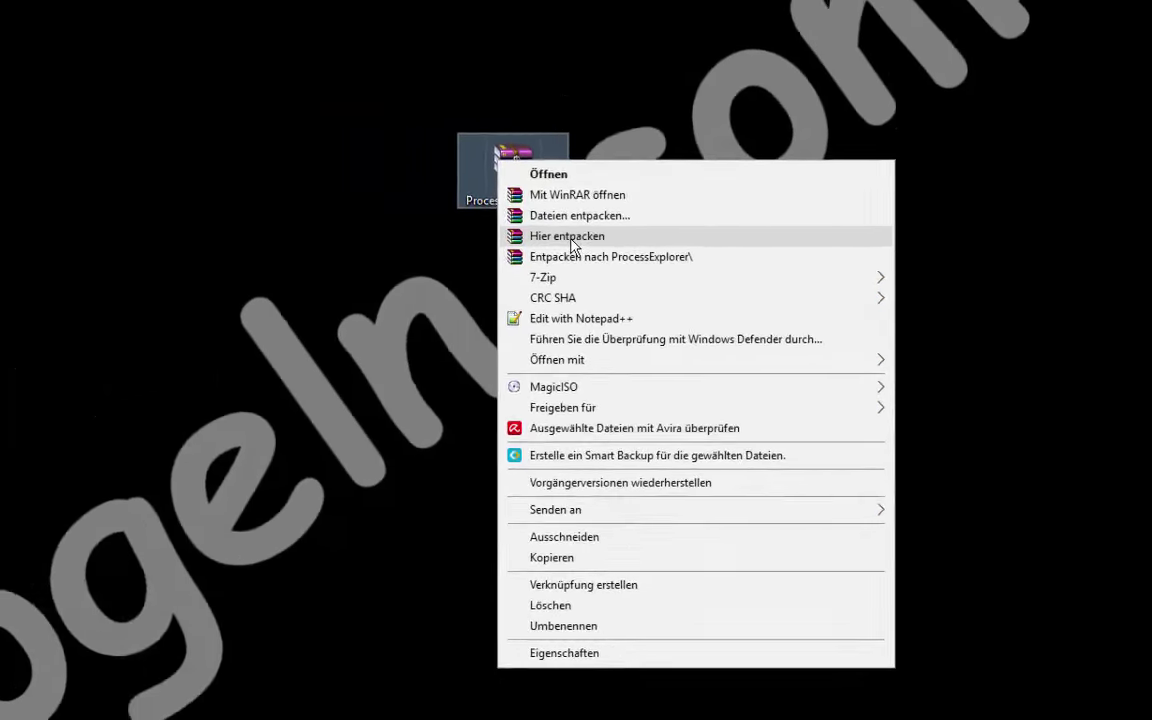
left_click(572, 240)
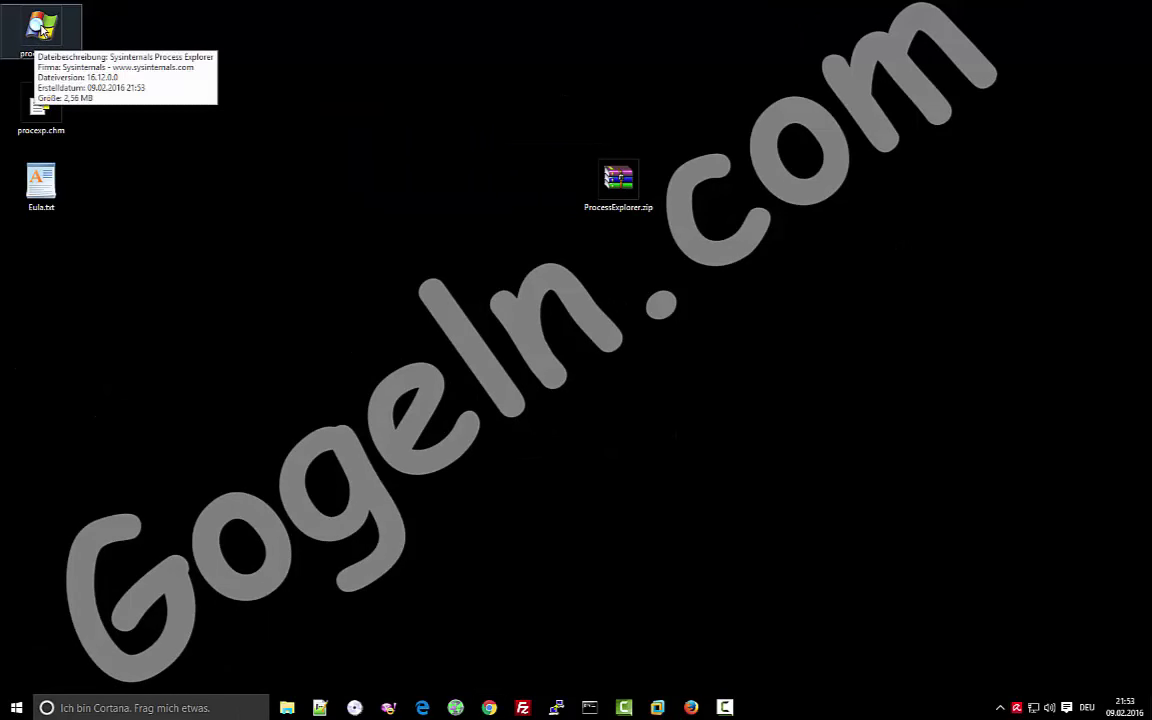
- Move procexp.exe on the desktop beside ProcessExplorer.zip and clear the selection
double_click(43, 30)
left_click_drag(43, 30, 540, 207)
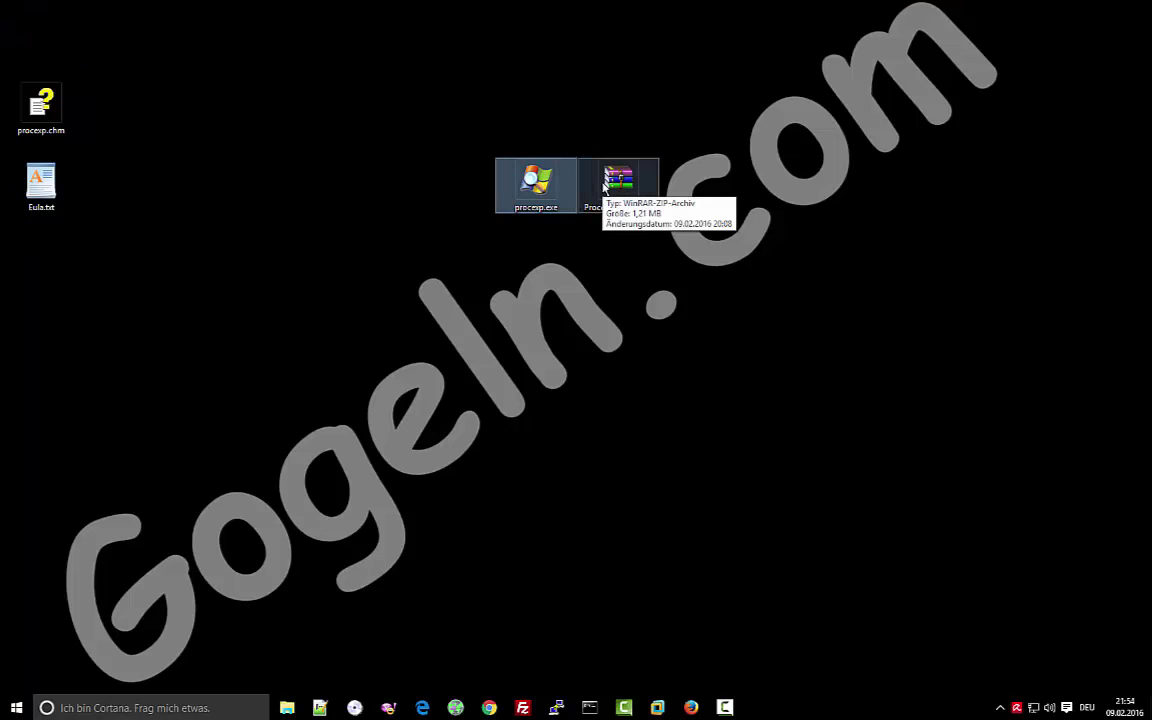
left_click(629, 122)
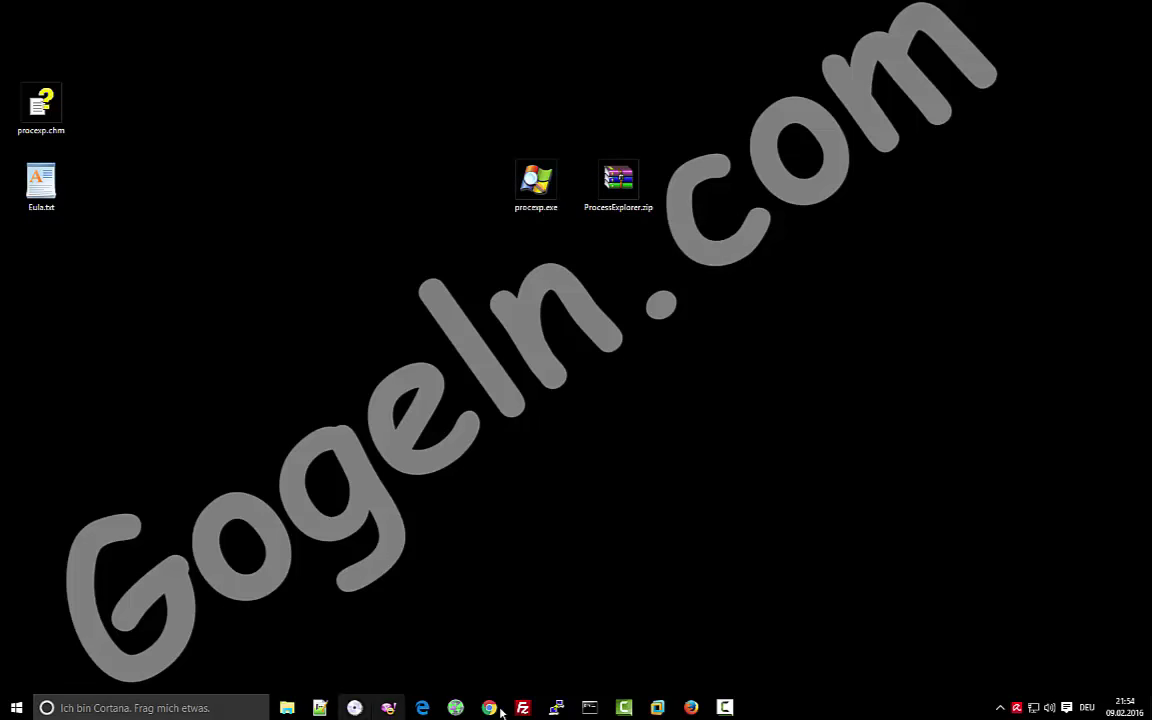
right_click(527, 190)
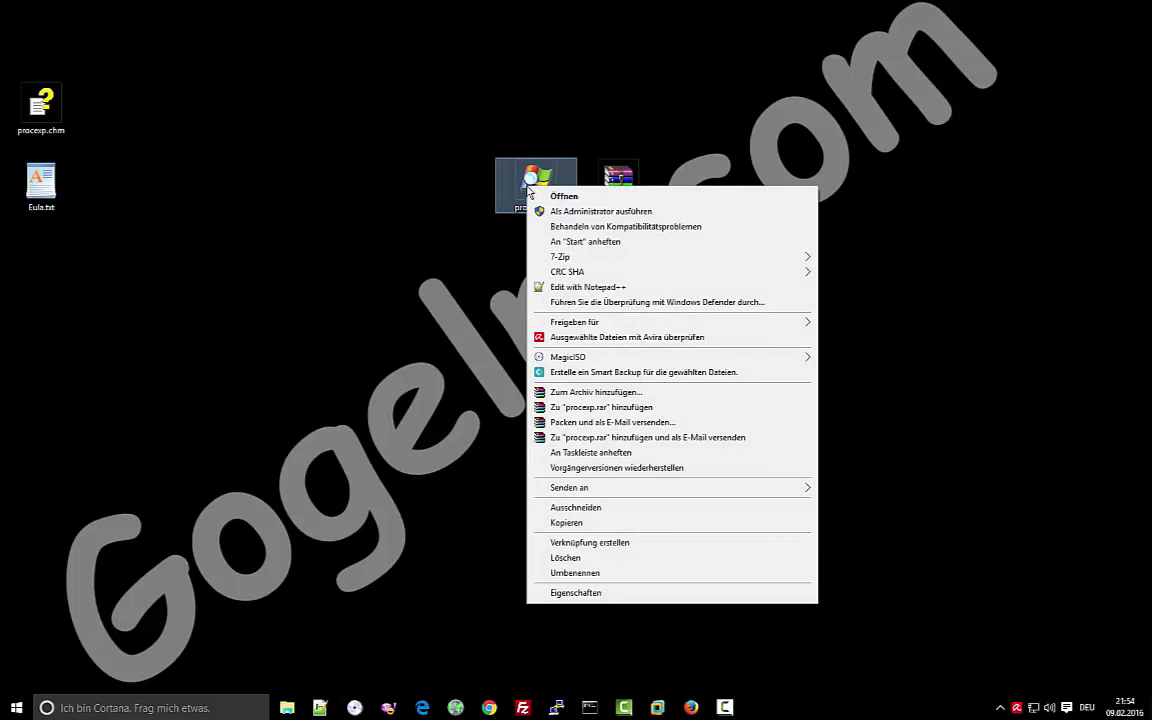
left_click(520, 190)
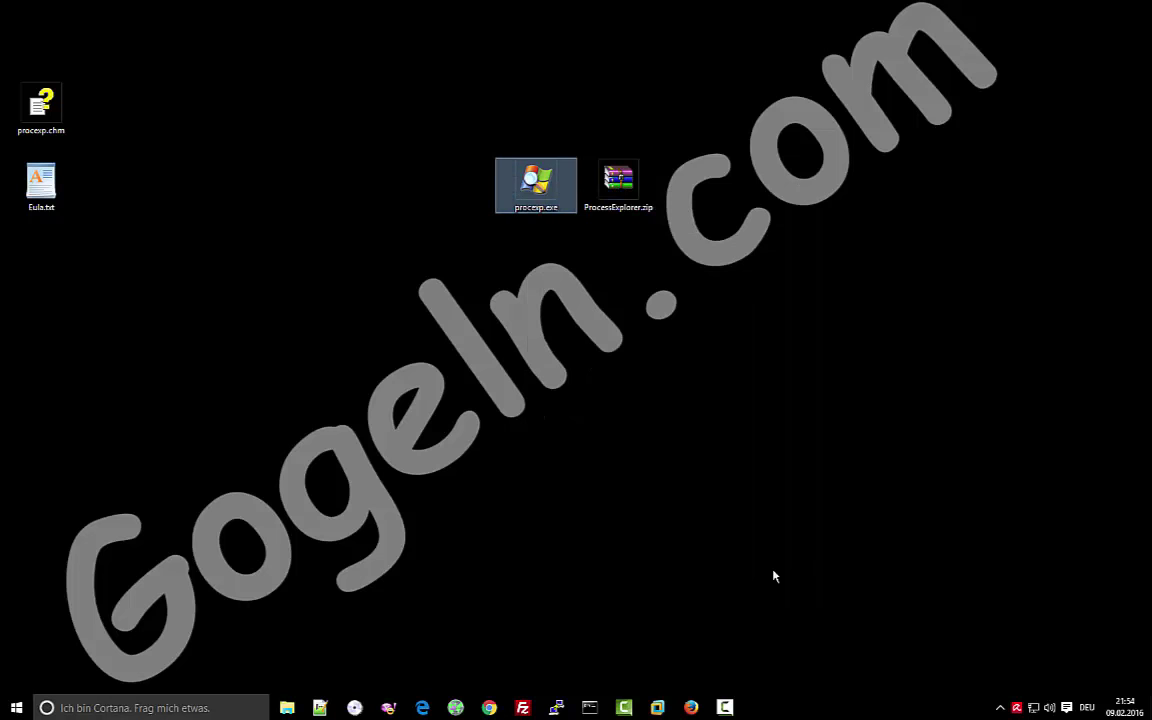
- Open the Windows Task Manager and look through its list of apps and background processes
right_click(829, 704)
left_click(862, 627)
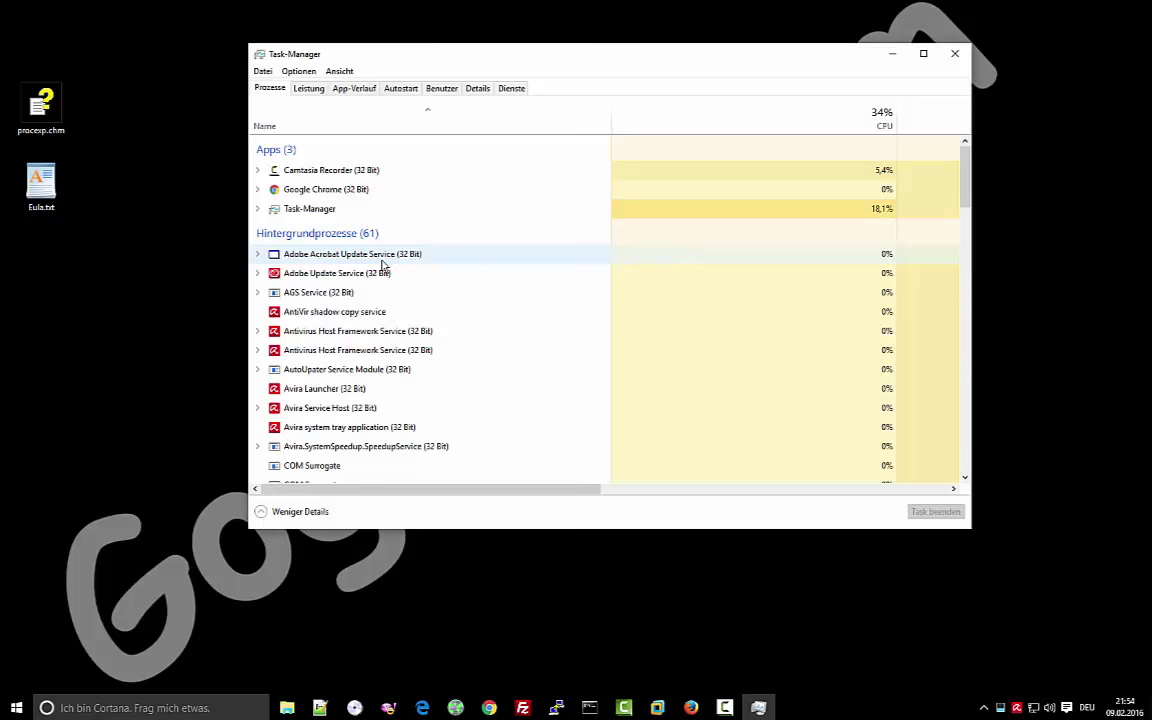
scroll(384, 300, "down", 4)
scroll(368, 327, "up", 1)
scroll(437, 260, "up", 3)
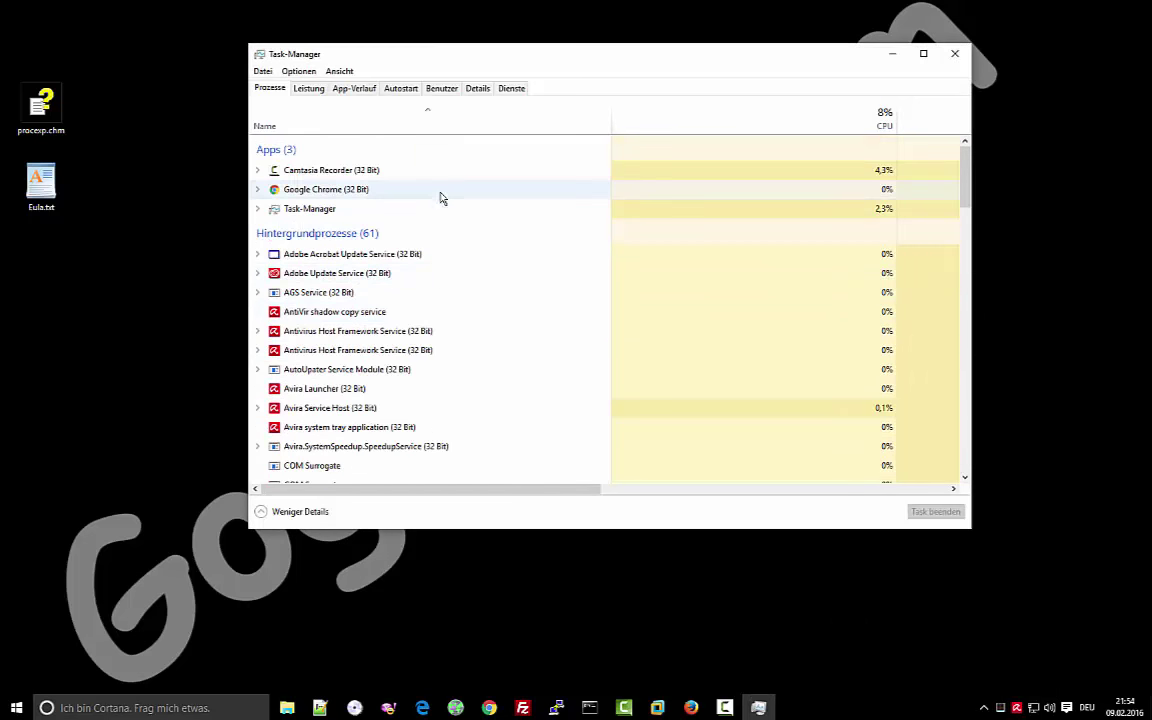
scroll(329, 226, "down", 1)
- Show the detailed process list in Task Manager and look through the individual processes
left_click(476, 90)
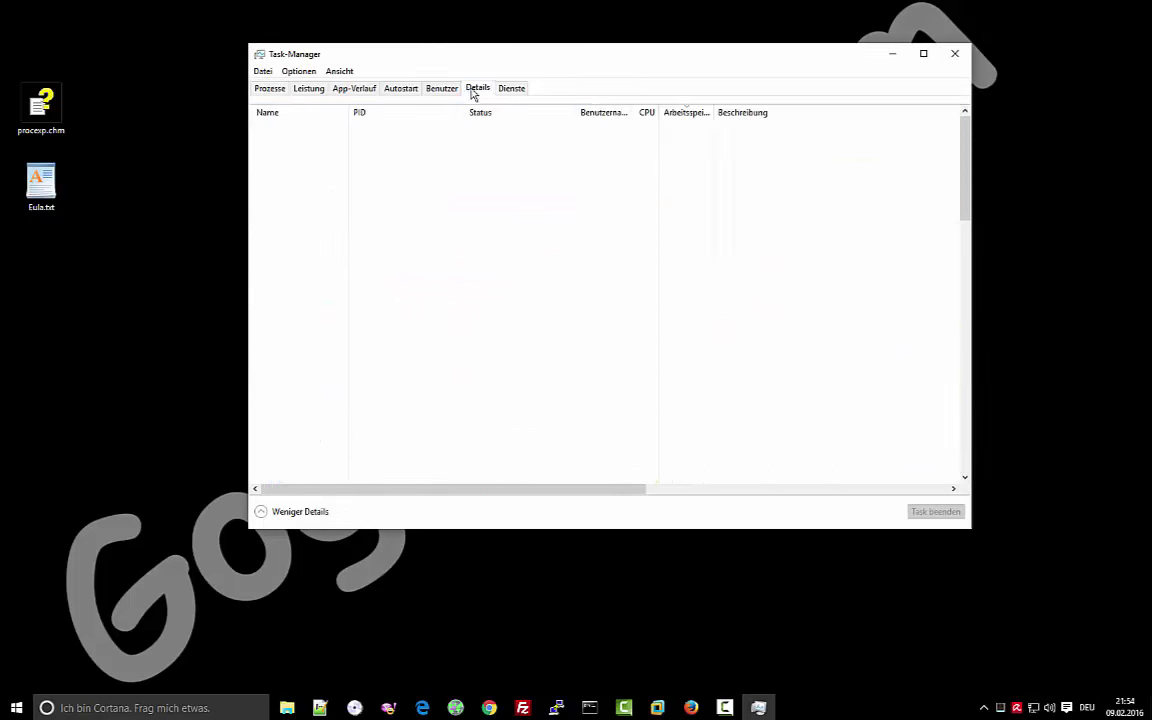
scroll(419, 224, "down", 15)
scroll(470, 252, "up", 15)
left_click(300, 140)
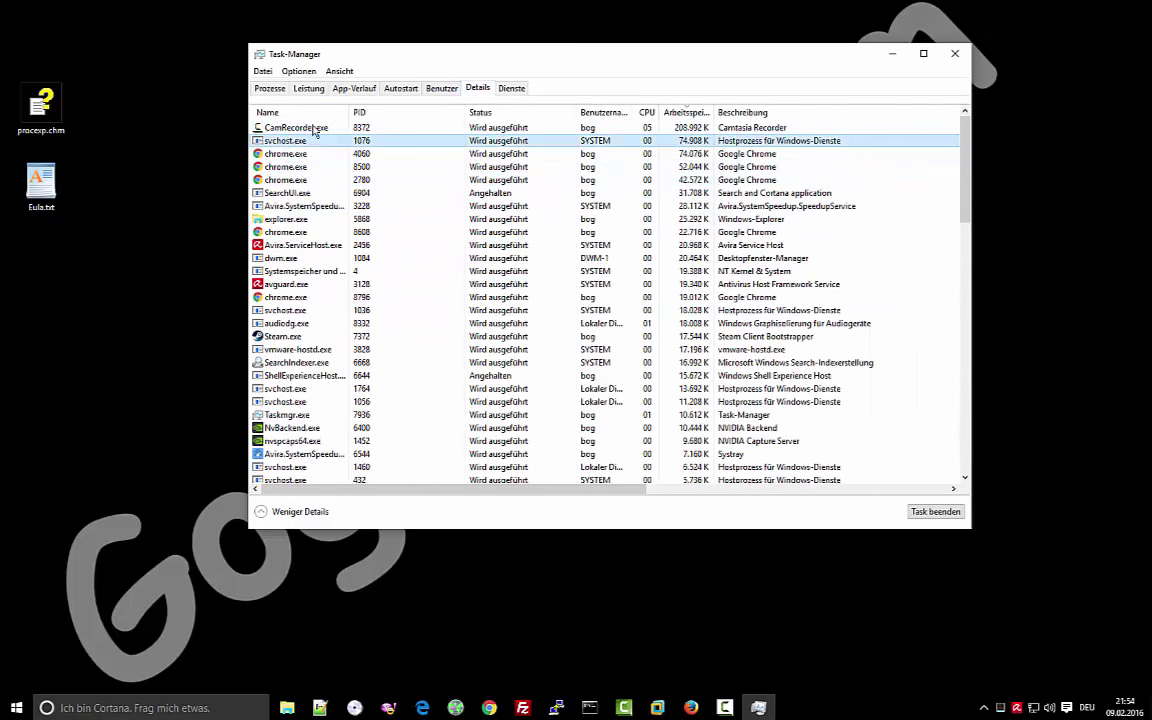
scroll(545, 198, "down", 10)
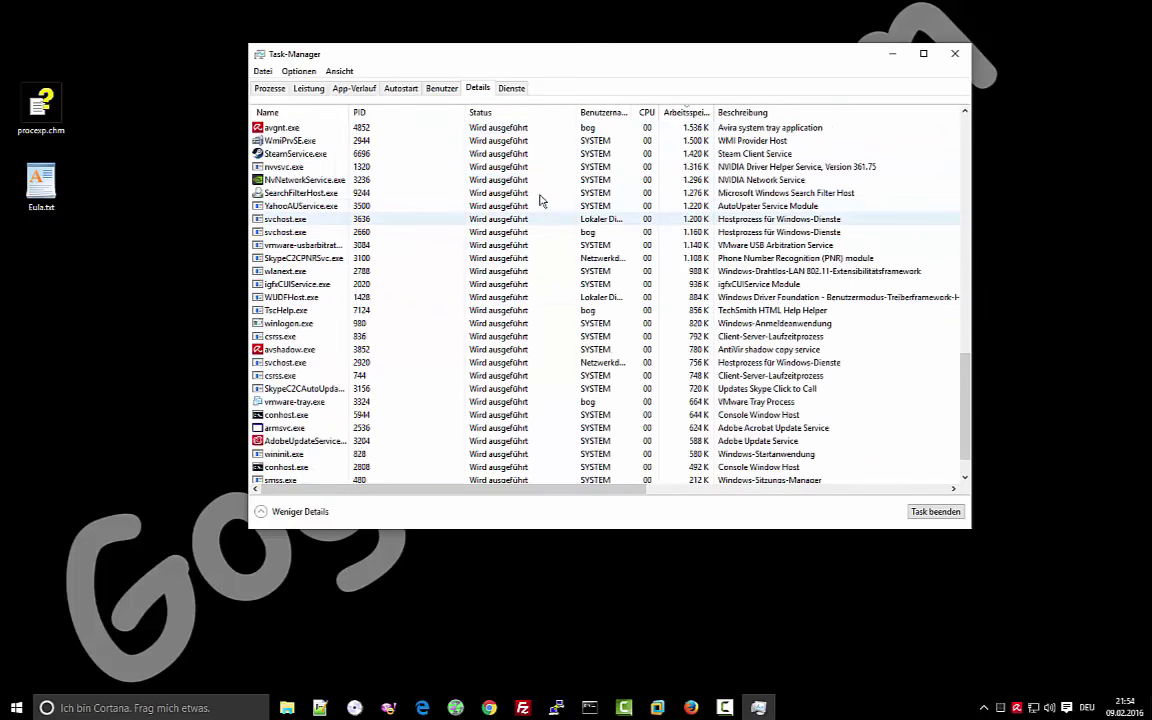
scroll(540, 200, "up", 3)
- View the actions and priority levels available for the nvtray.exe process
right_click(306, 168)
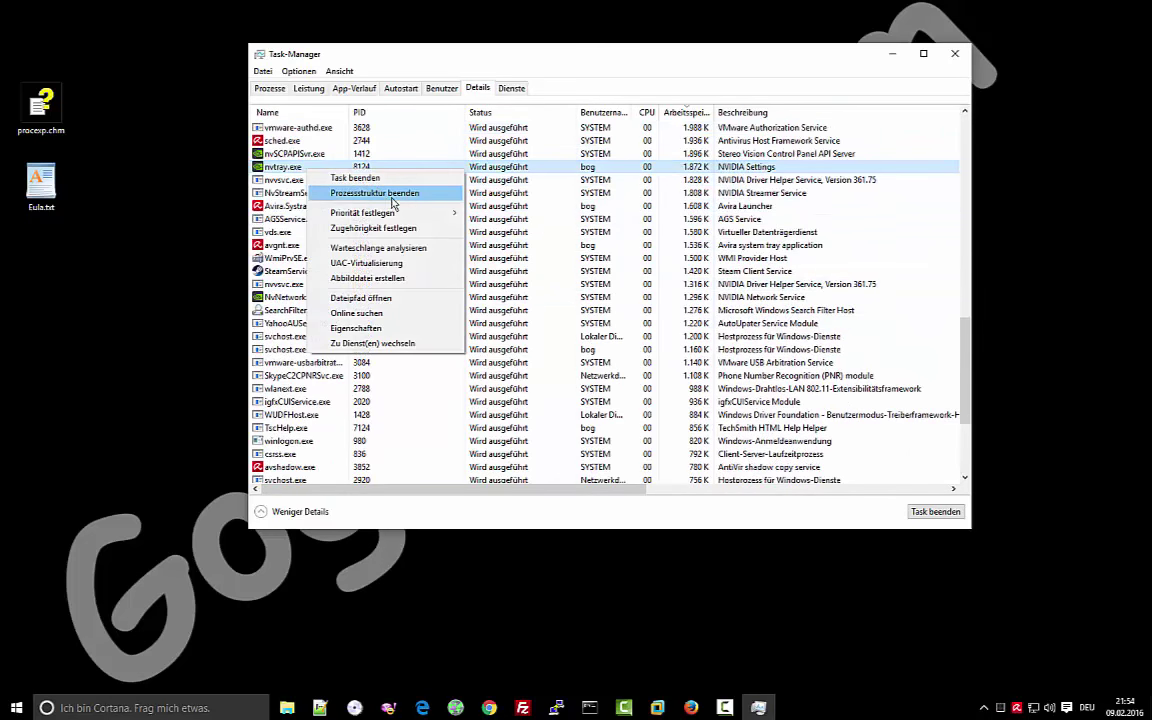
mouse_move(419, 213)
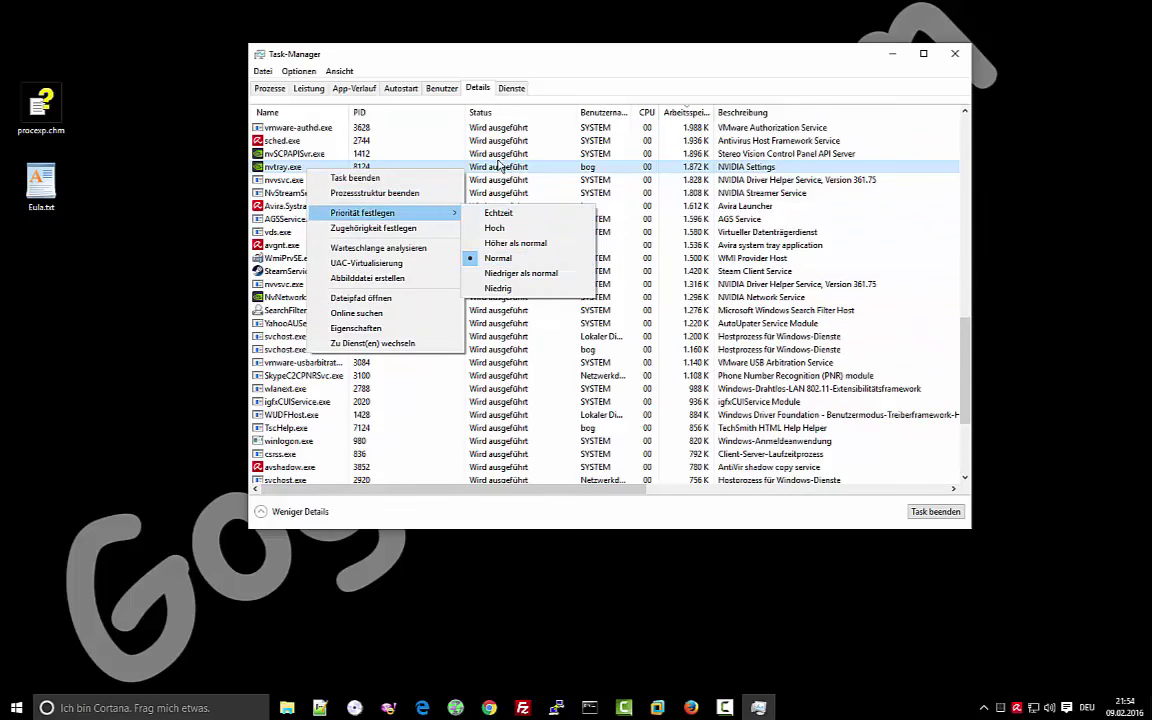
left_click(470, 130)
- Look through the Windows services listed in Task Manager, then close Task Manager
left_click(511, 88)
scroll(362, 232, "down", 8)
scroll(303, 226, "up", 9)
left_click_drag(752, 58, 745, 293)
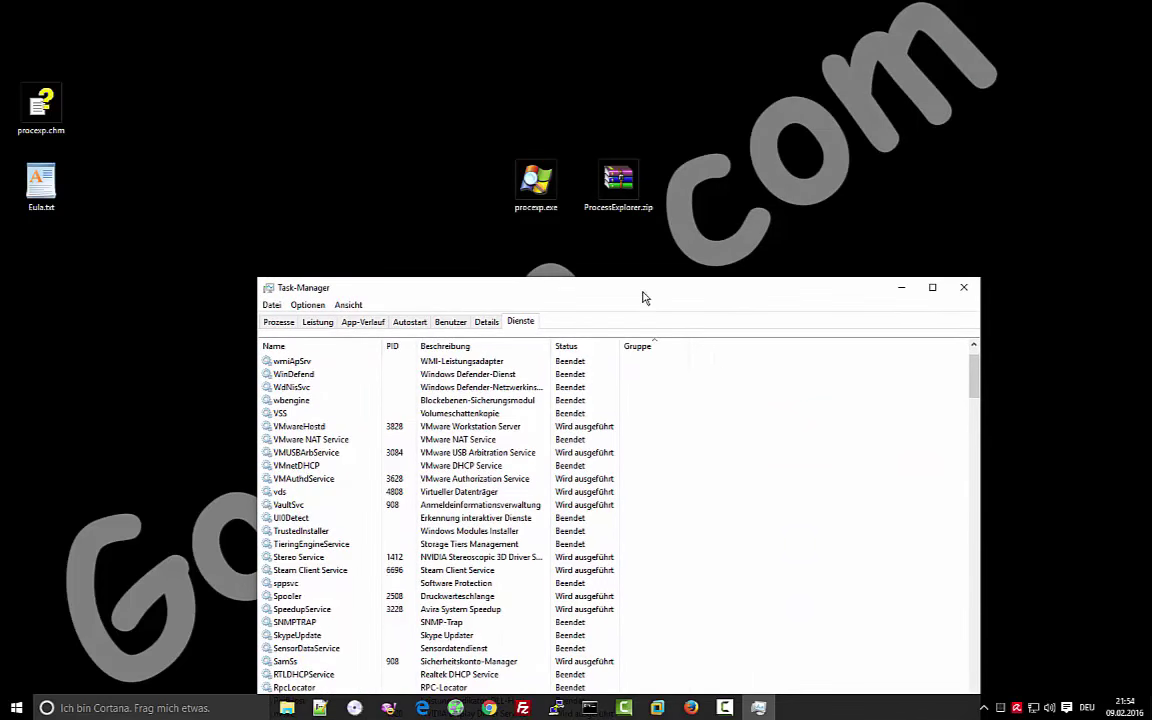
left_click_drag(645, 297, 557, 20)
scroll(220, 345, "down", 15)
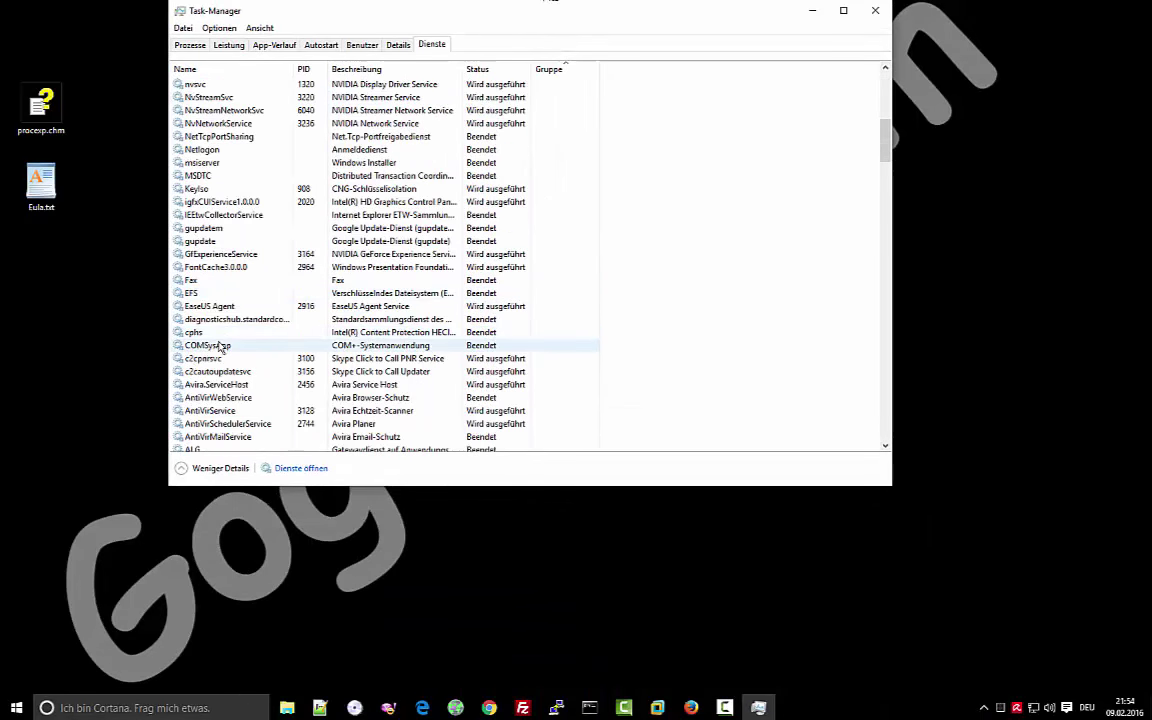
scroll(220, 345, "down", 4)
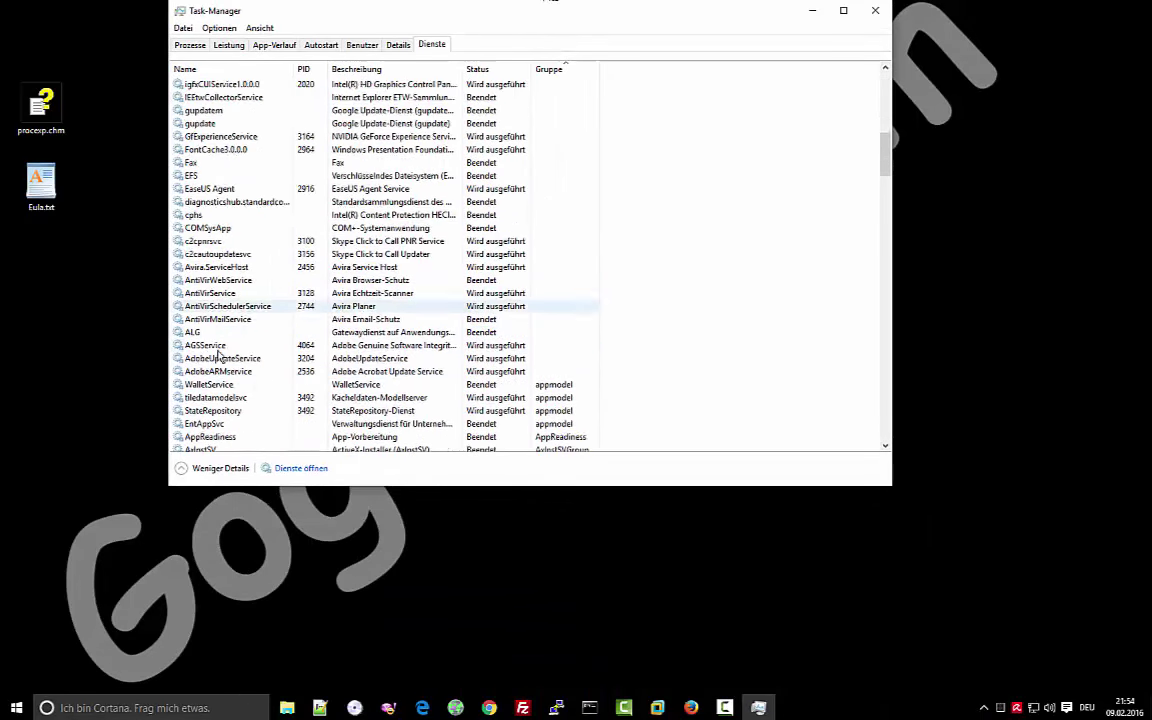
left_click(879, 12)
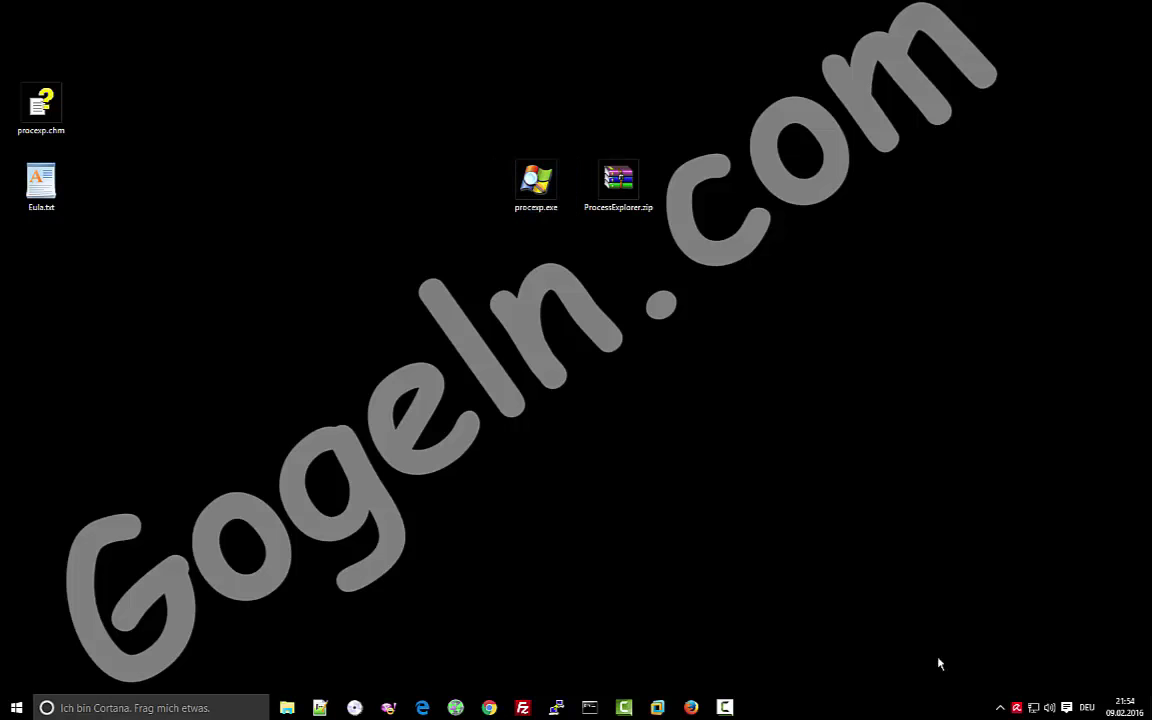
- Run procexp.exe as administrator
right_click(521, 178)
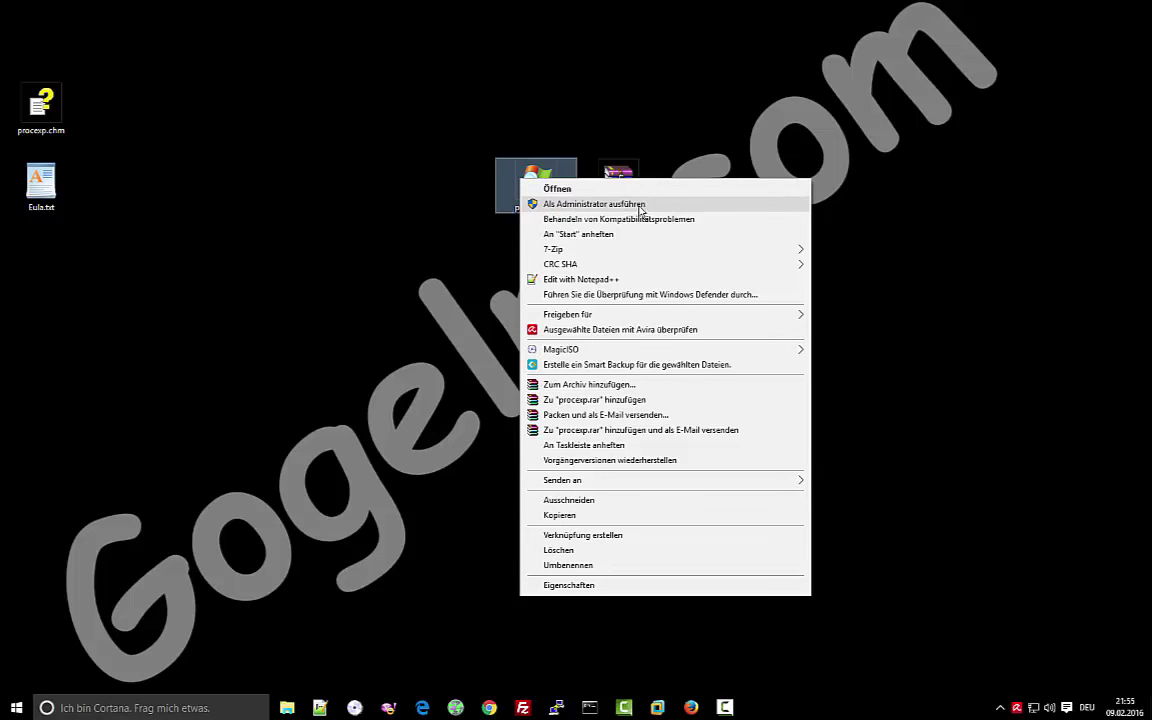
left_click(617, 204)
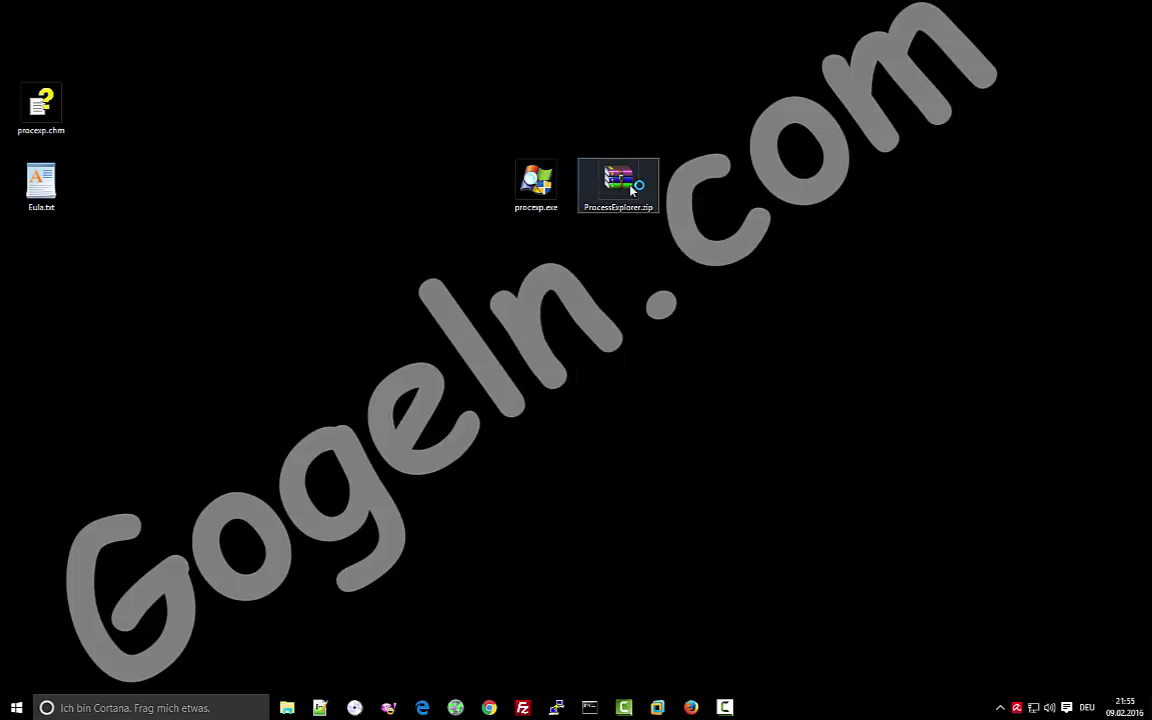
- Look through the full color-coded list of running processes in Process Explorer
scroll(309, 95, "down", 10)
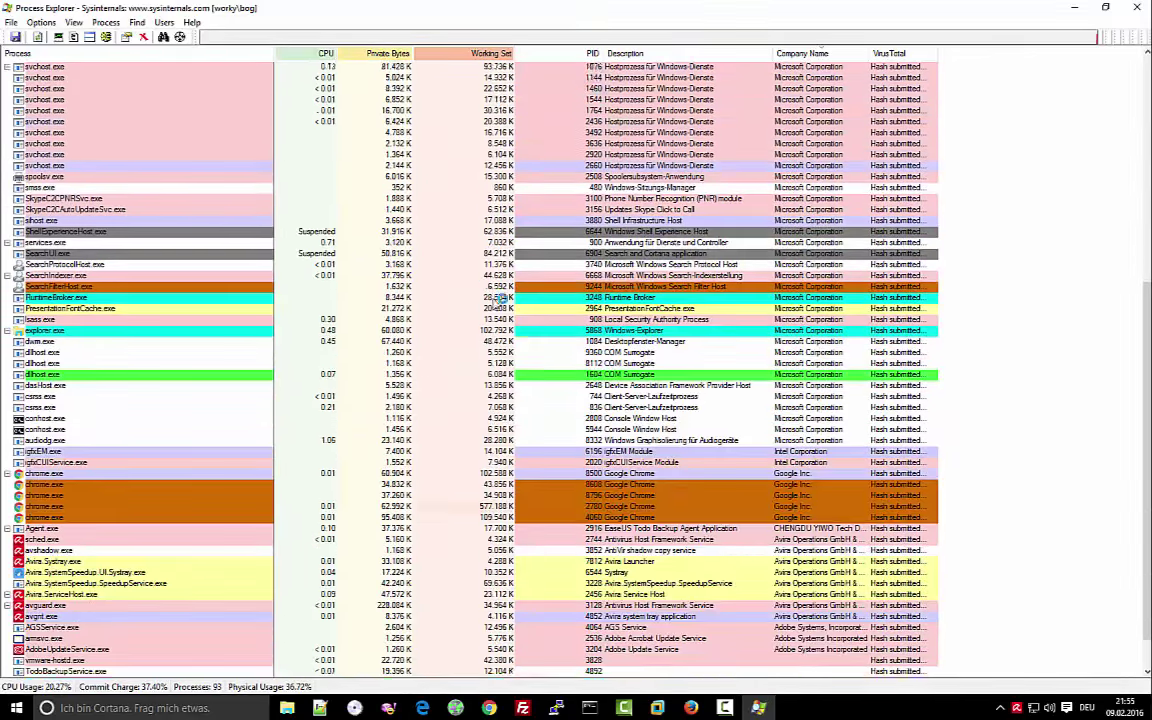
scroll(500, 298, "down", 2)
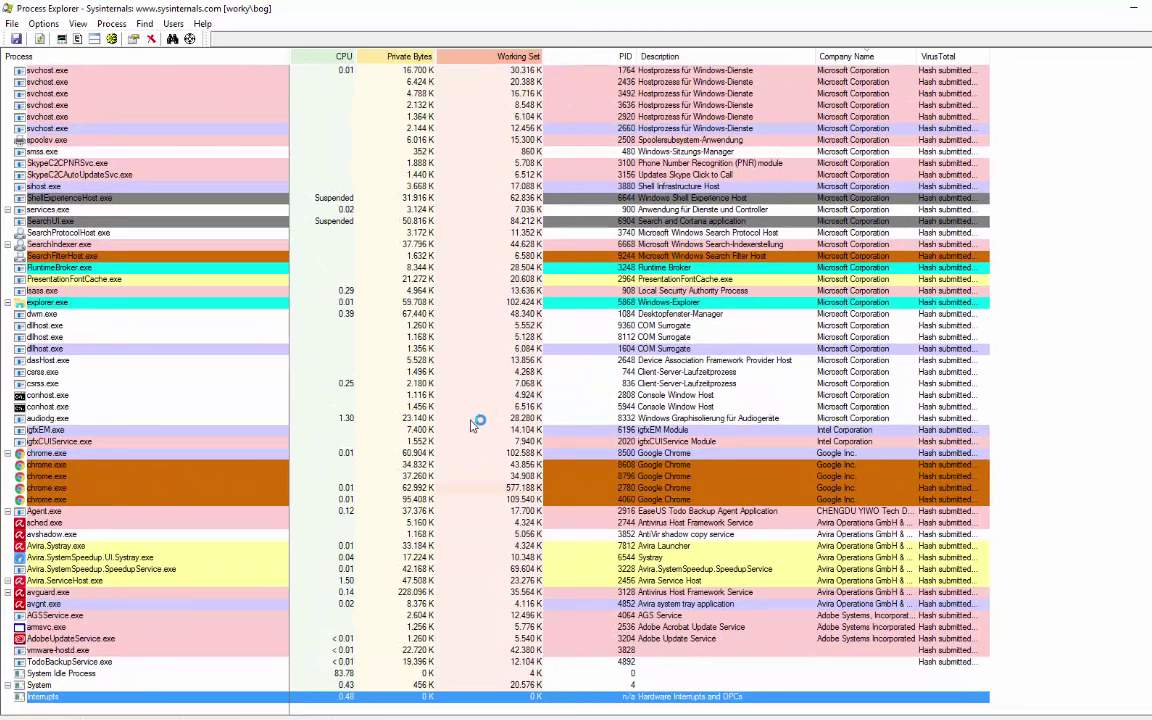
scroll(324, 116, "up", 9)
scroll(388, 160, "down", 9)
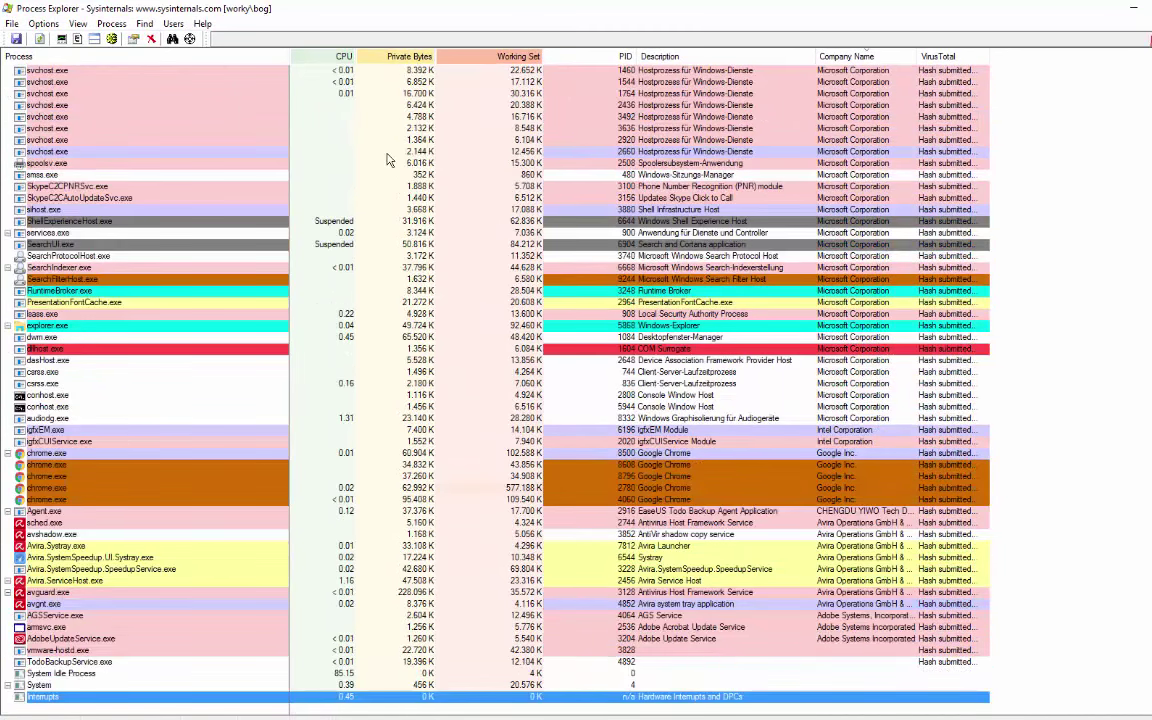
scroll(244, 167, "up", 9)
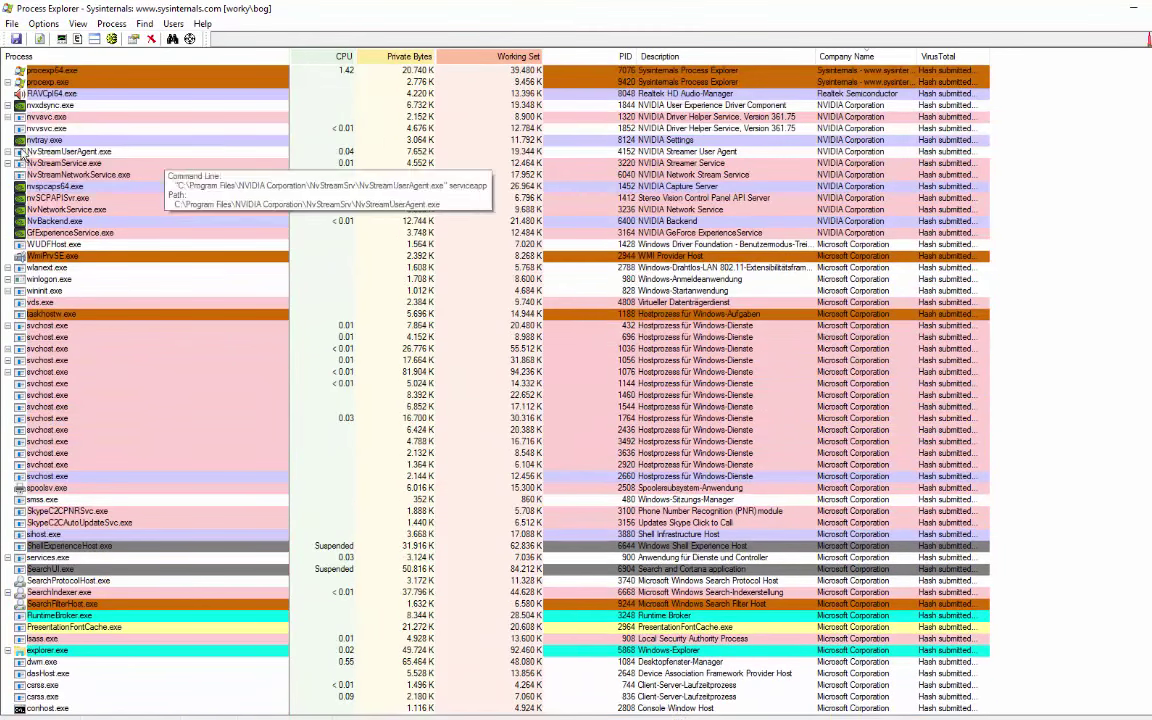
scroll(437, 318, "down", 9)
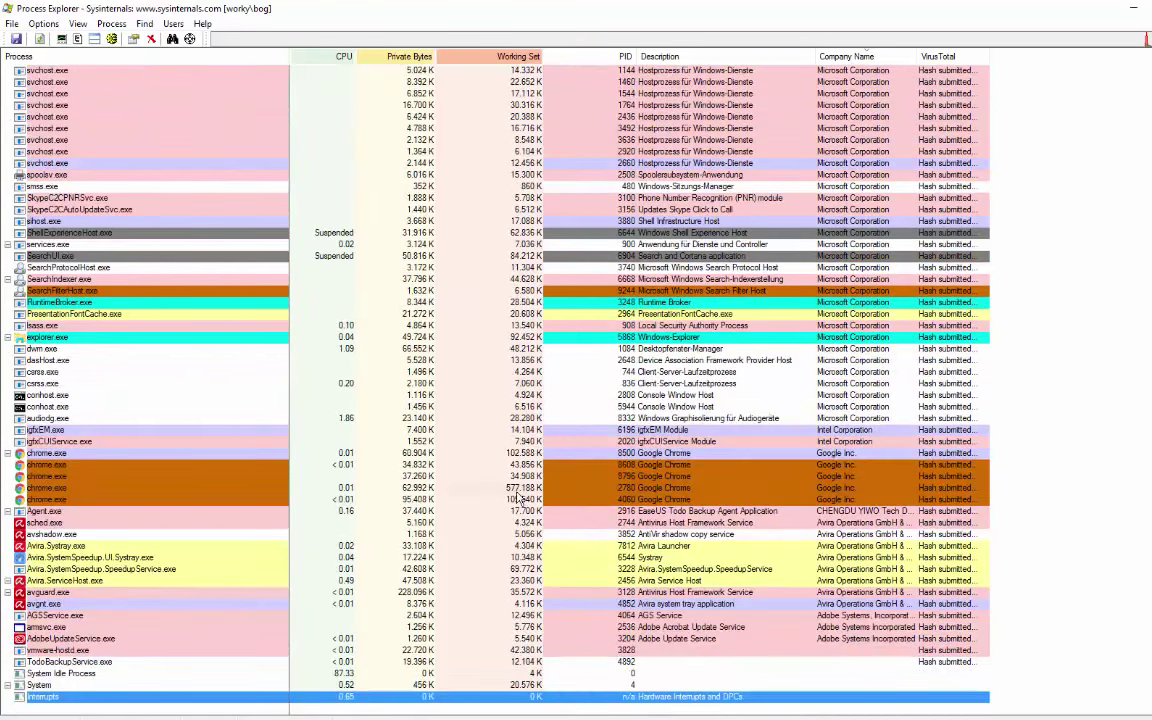
scroll(510, 483, "up", 10)
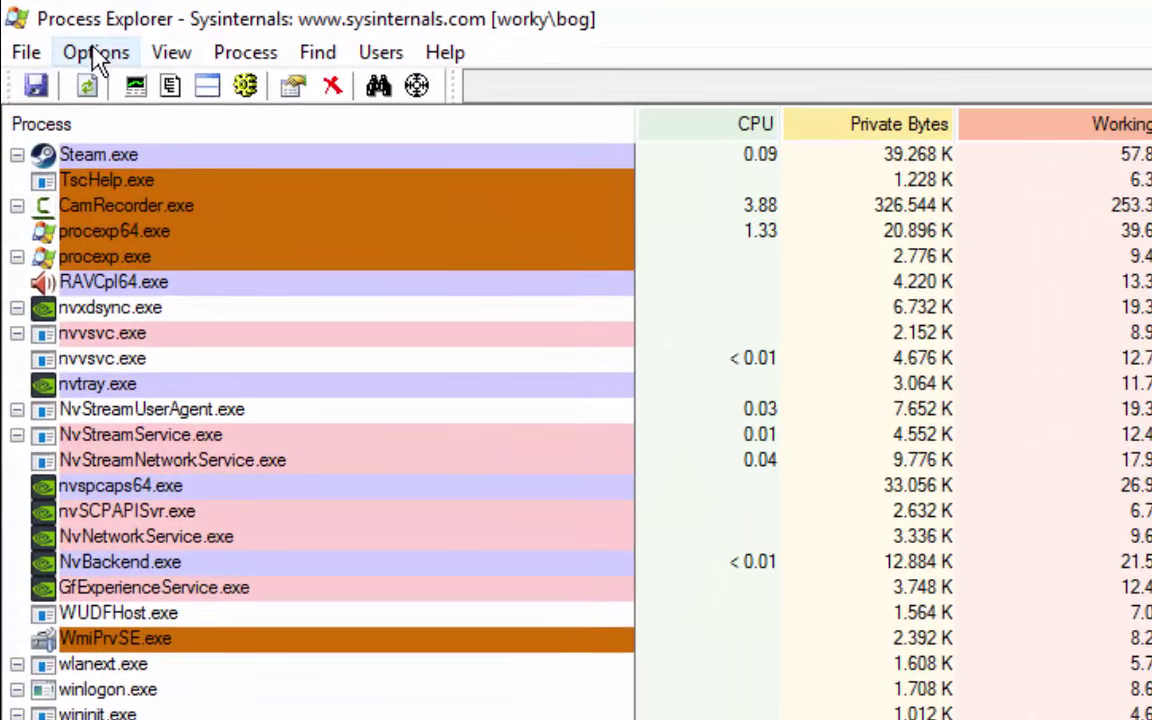
- Open the highlight color configuration and move its window clear of the process list to compare the color categories
left_click(43, 23)
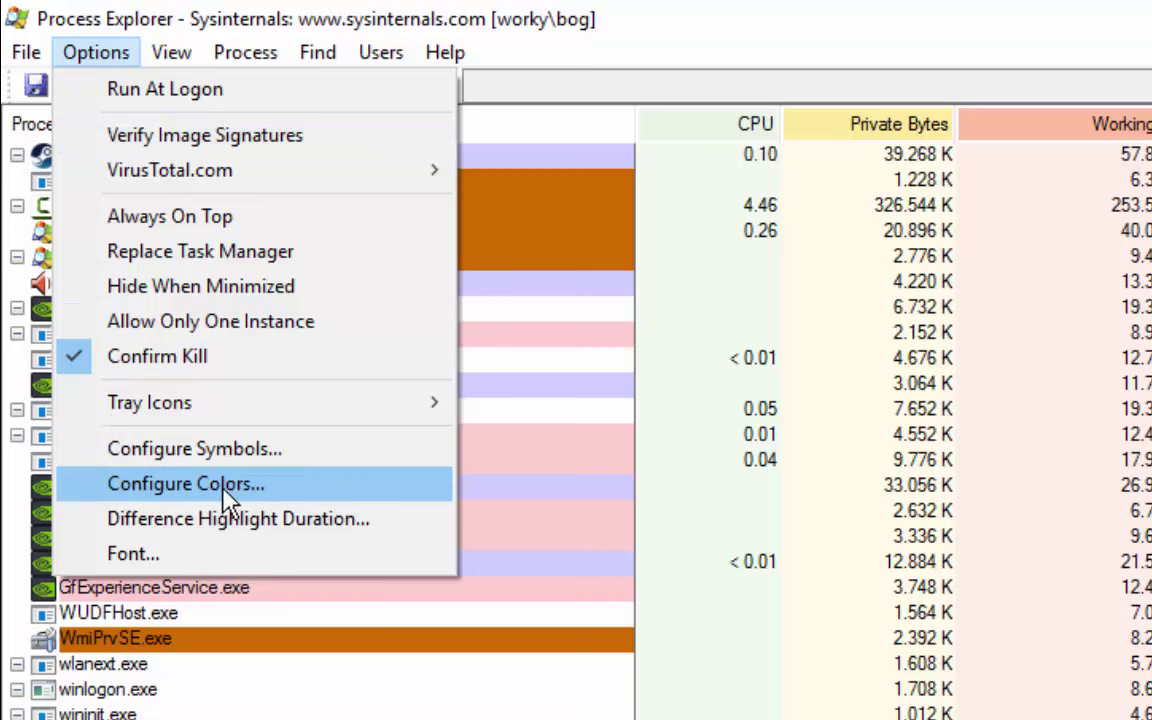
left_click(329, 489)
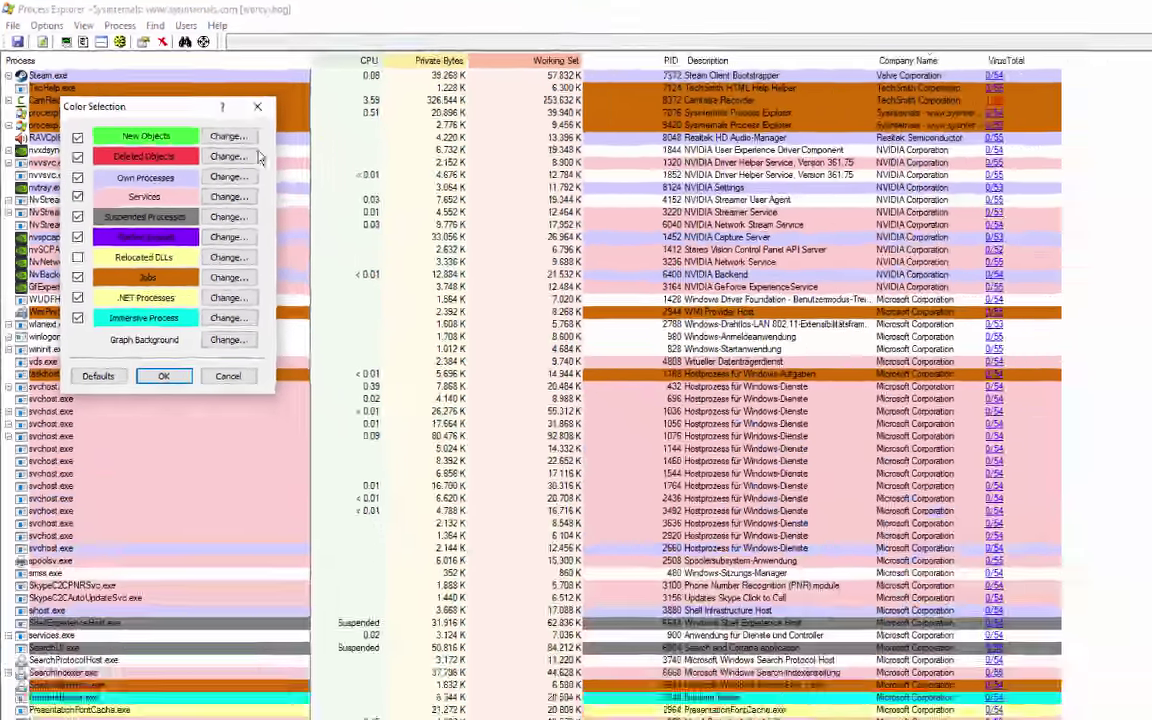
left_click_drag(154, 110, 1030, 75)
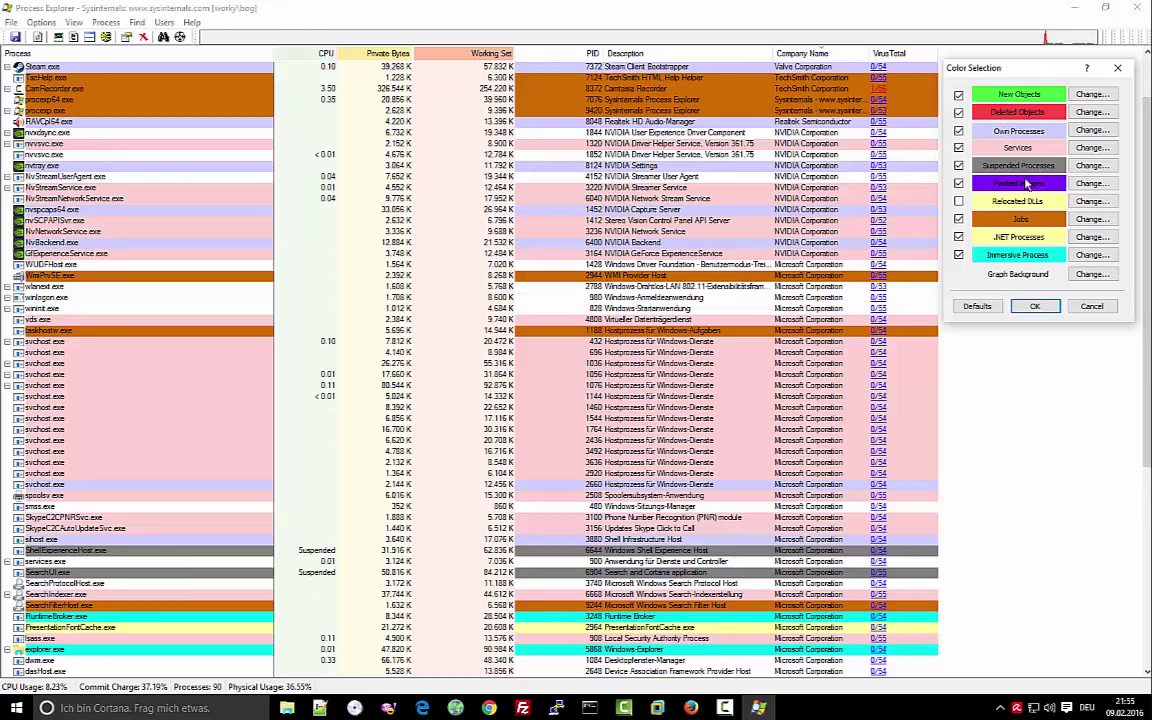
- View the color choices for New Objects without changing them, then restore and accept the default highlight colors
left_click(1092, 94)
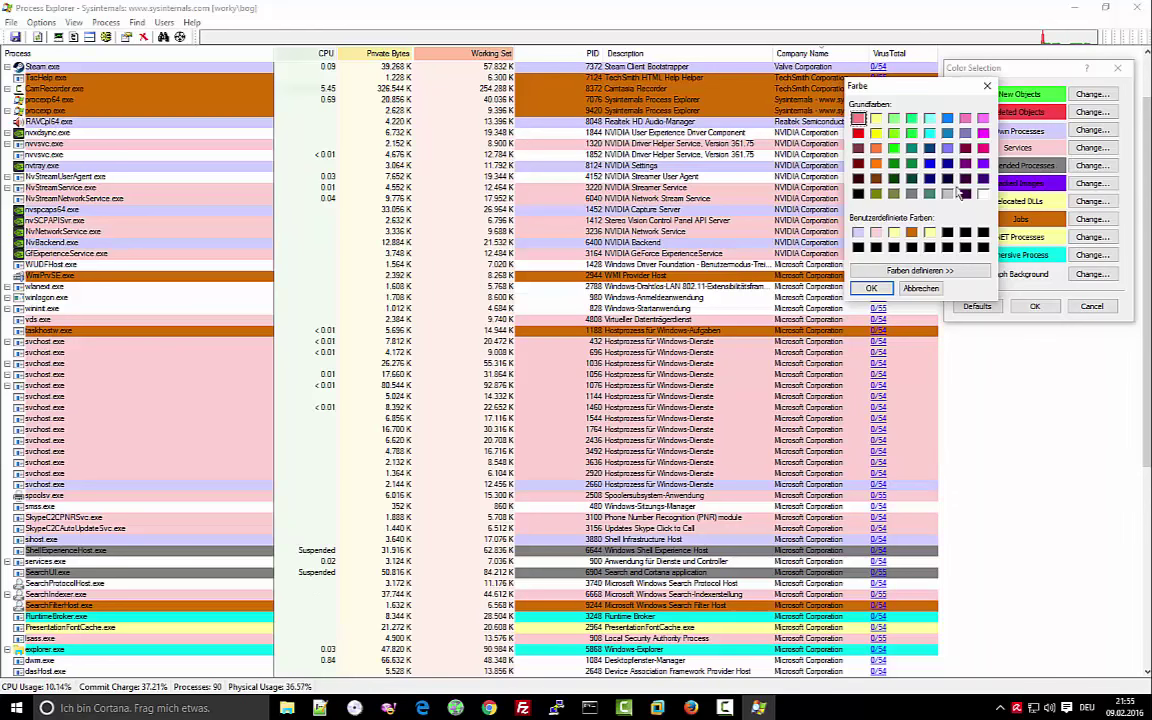
left_click(920, 288)
left_click(979, 306)
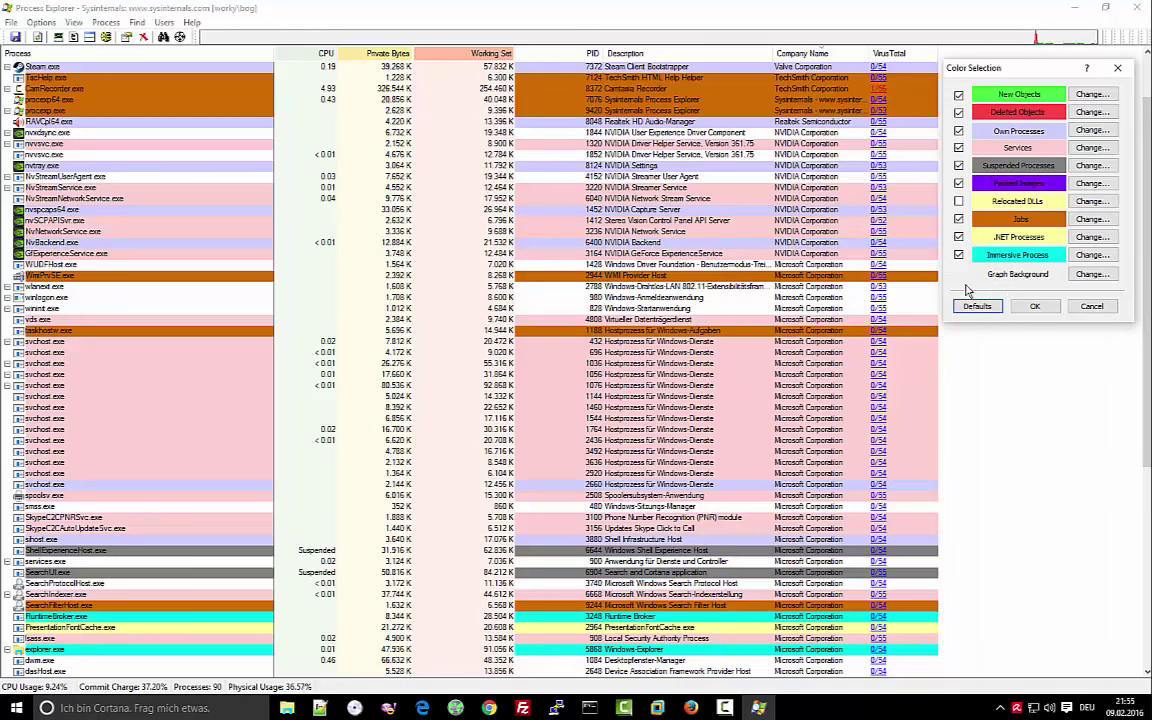
left_click(1037, 307)
- Open the properties of the Steam.exe process and reposition the properties window
mouse_move(72, 70)
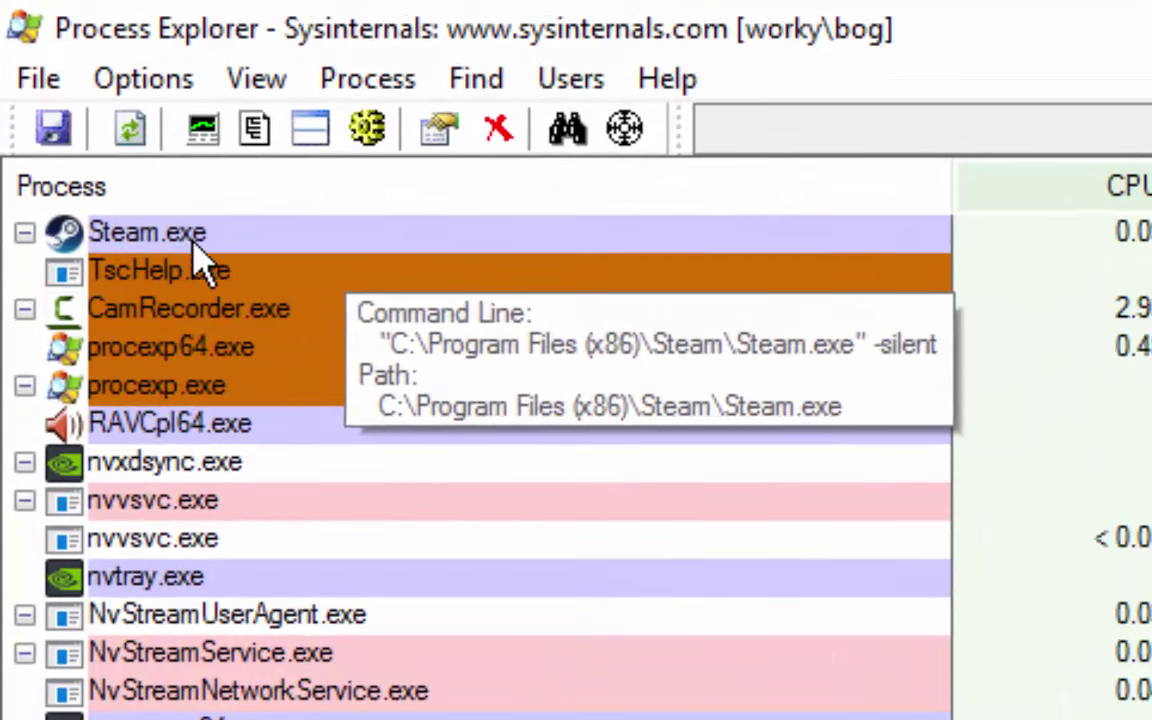
left_click(84, 79)
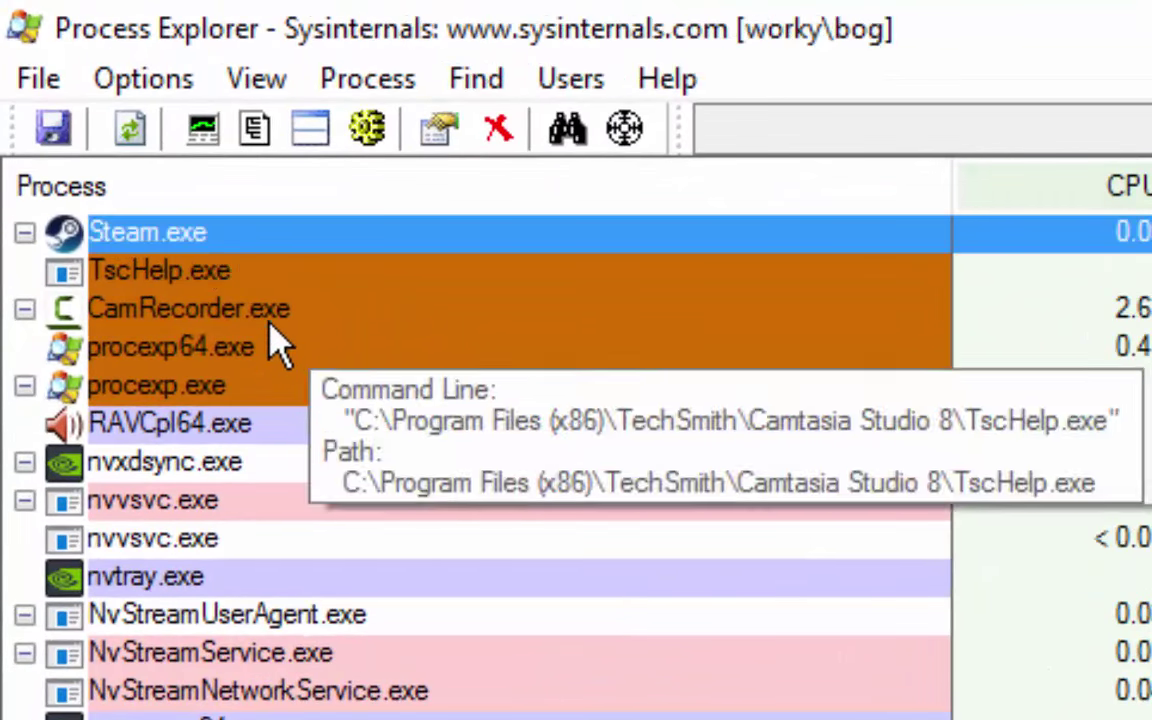
mouse_move(268, 232)
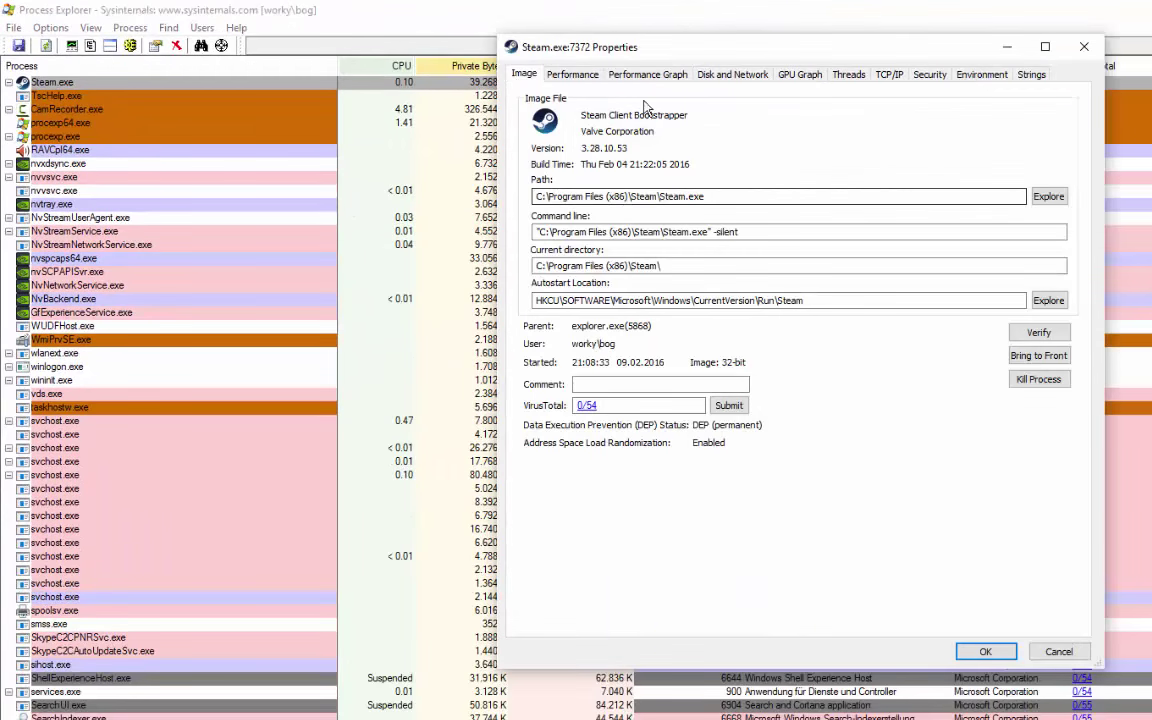
left_click_drag(757, 50, 828, 37)
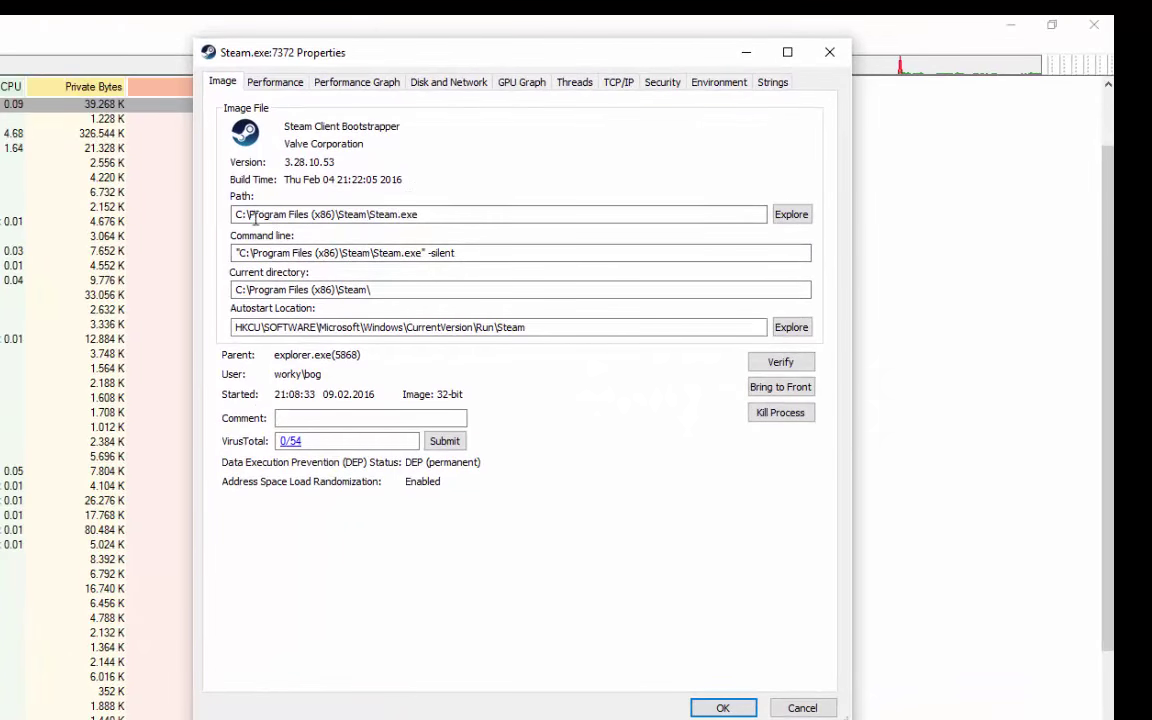
- Examine the path, command line, current directory and autostart location of Steam.exe
left_click_drag(250, 214, 483, 216)
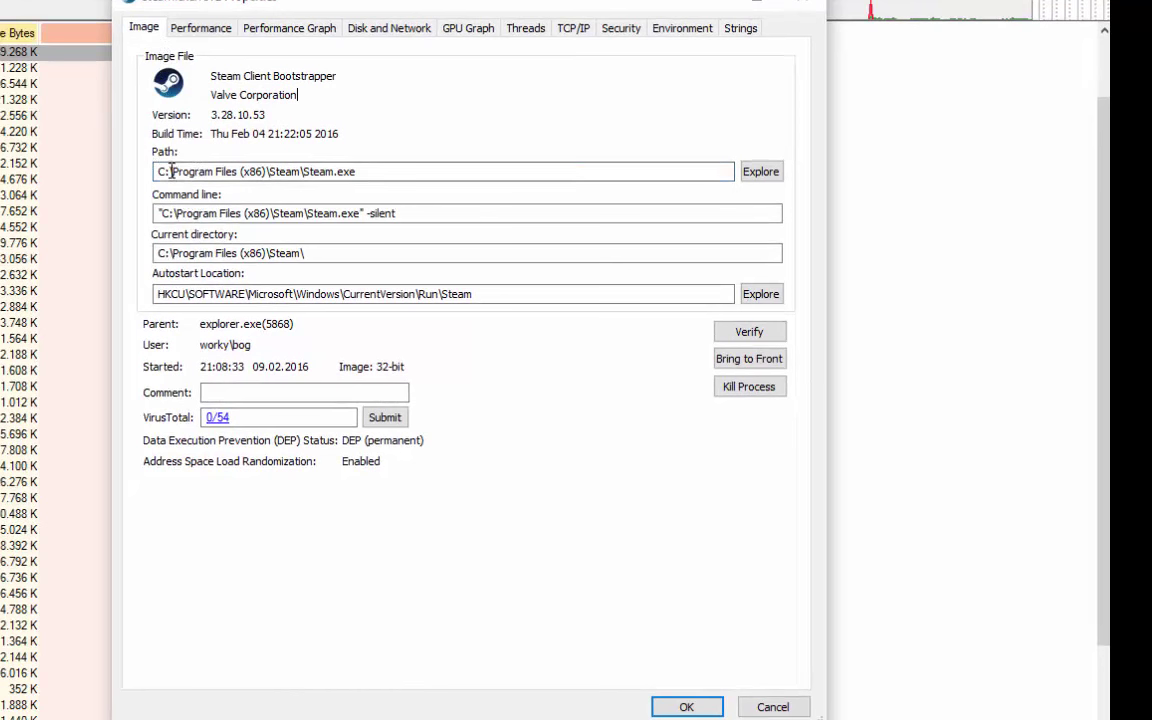
left_click_drag(170, 172, 366, 190)
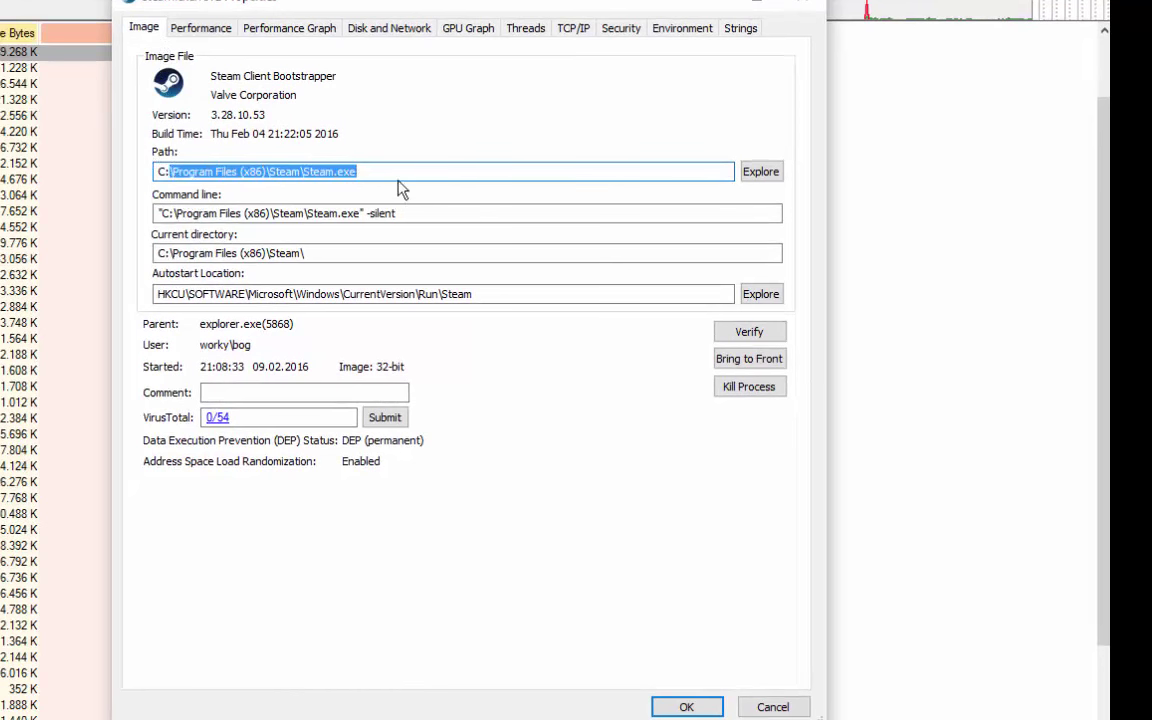
left_click(399, 172)
left_click_drag(232, 172, 152, 214)
left_click(157, 212)
left_click(372, 213)
left_click_drag(429, 207, 156, 210)
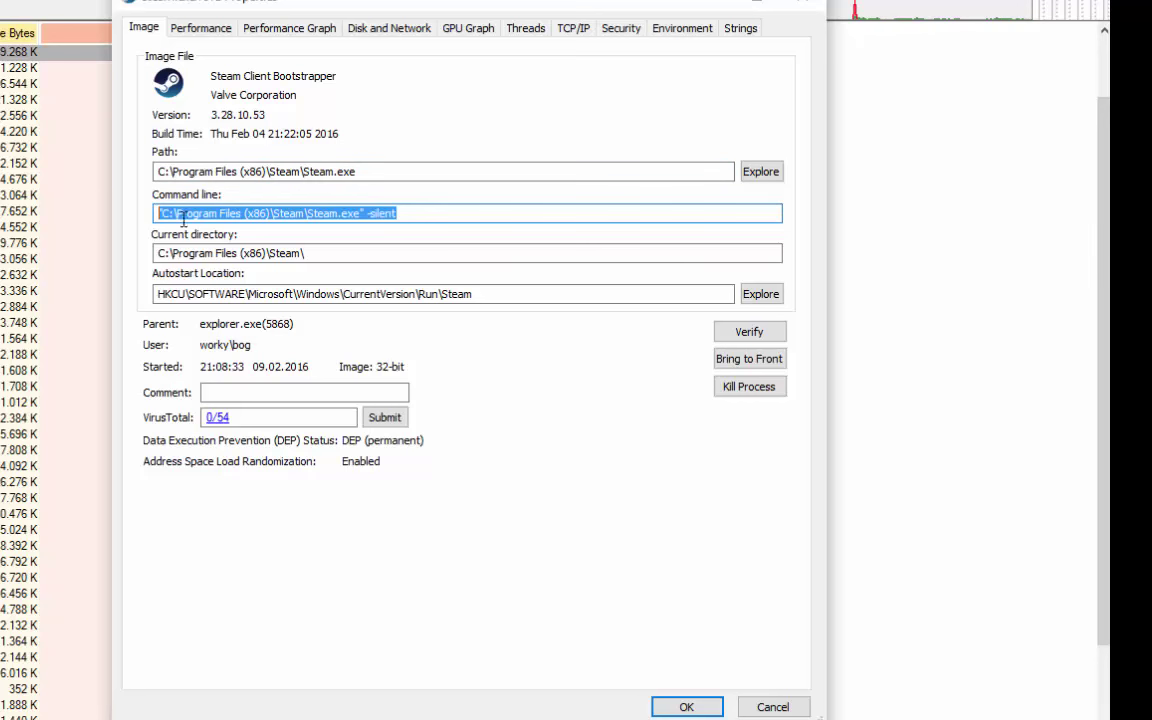
left_click_drag(310, 254, 150, 256)
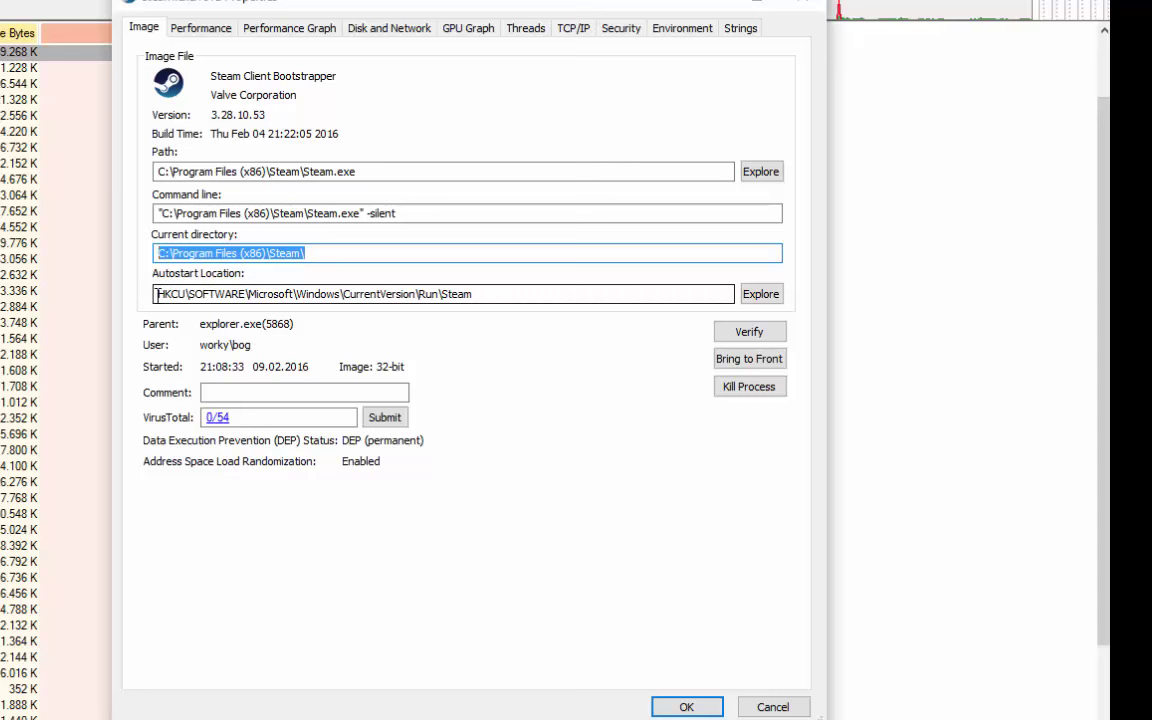
left_click_drag(156, 294, 491, 314)
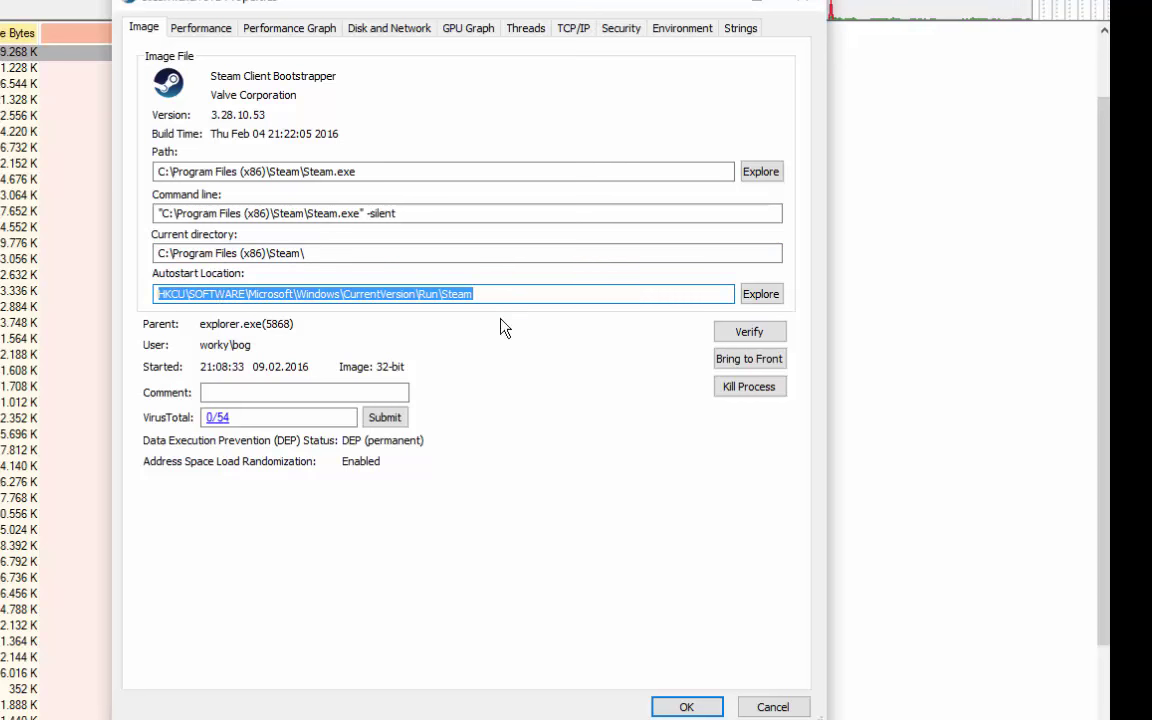
- Explore Steam's autostart location in the Registry Editor, checking the Run and RADAR keys, then close the editor
left_click(761, 294)
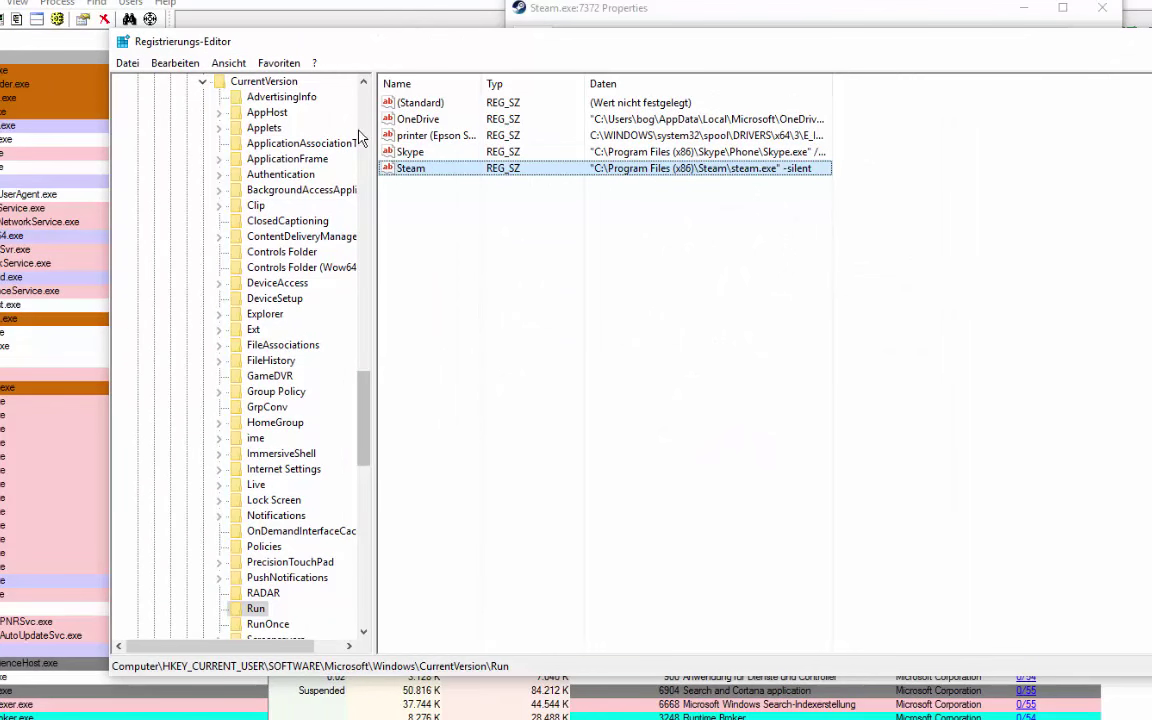
scroll(366, 283, "down", 3)
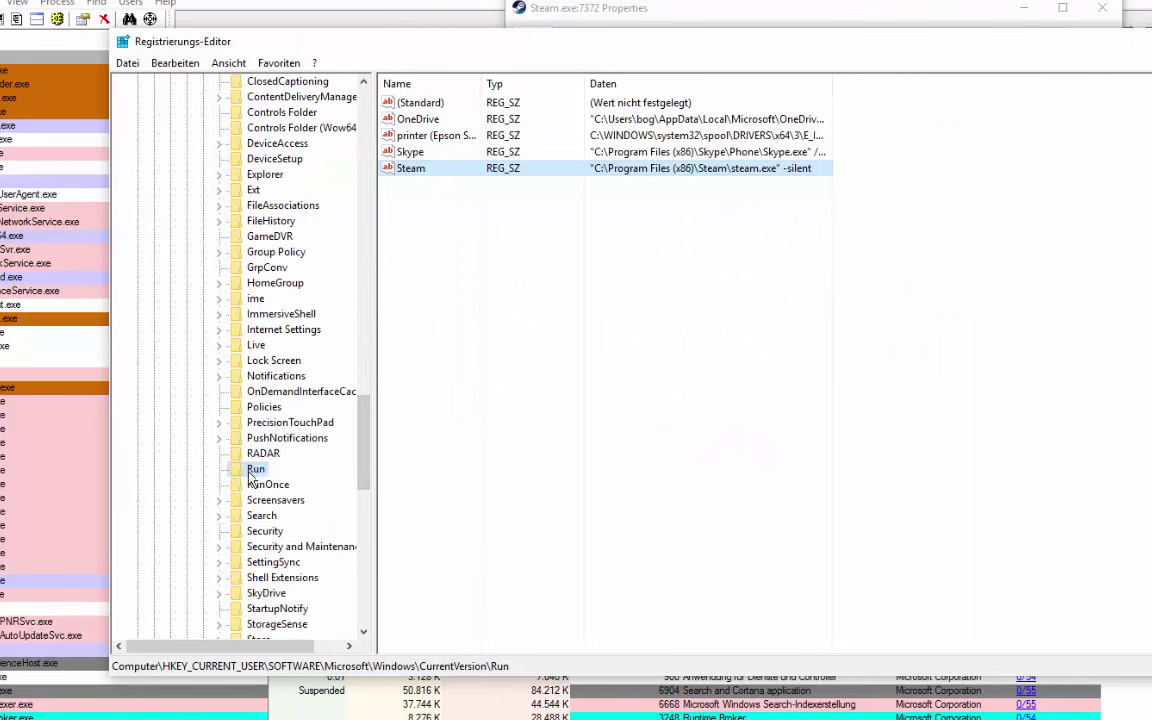
left_click(762, 169)
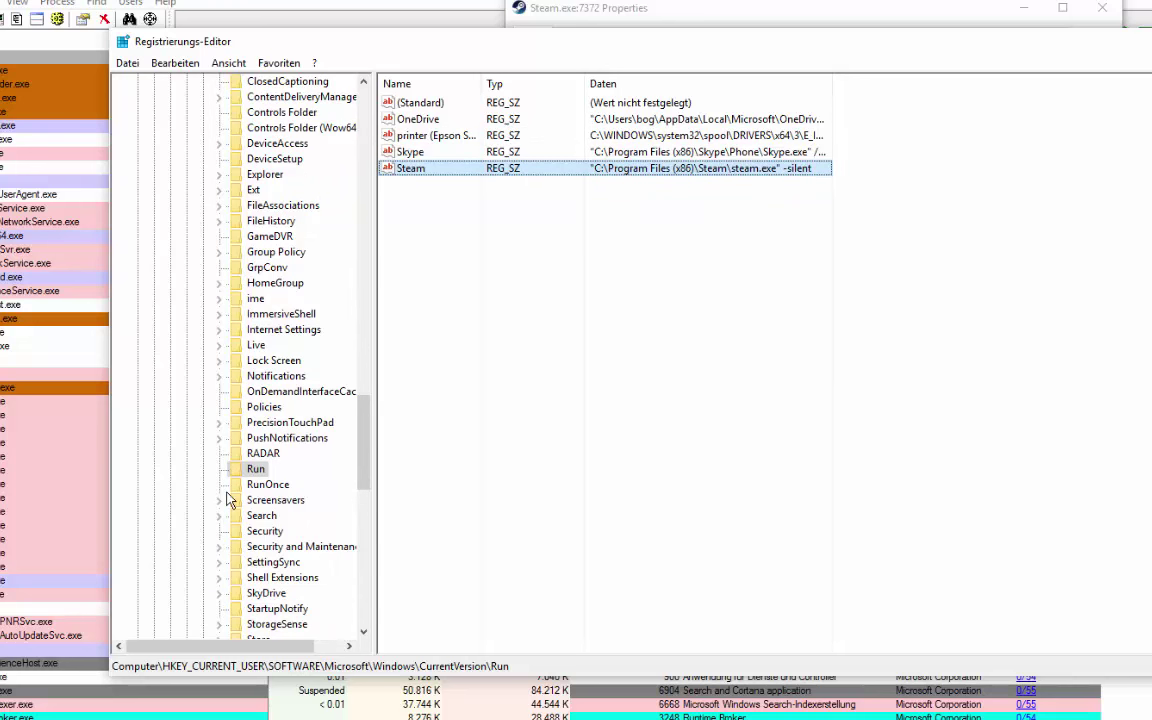
left_click(258, 456)
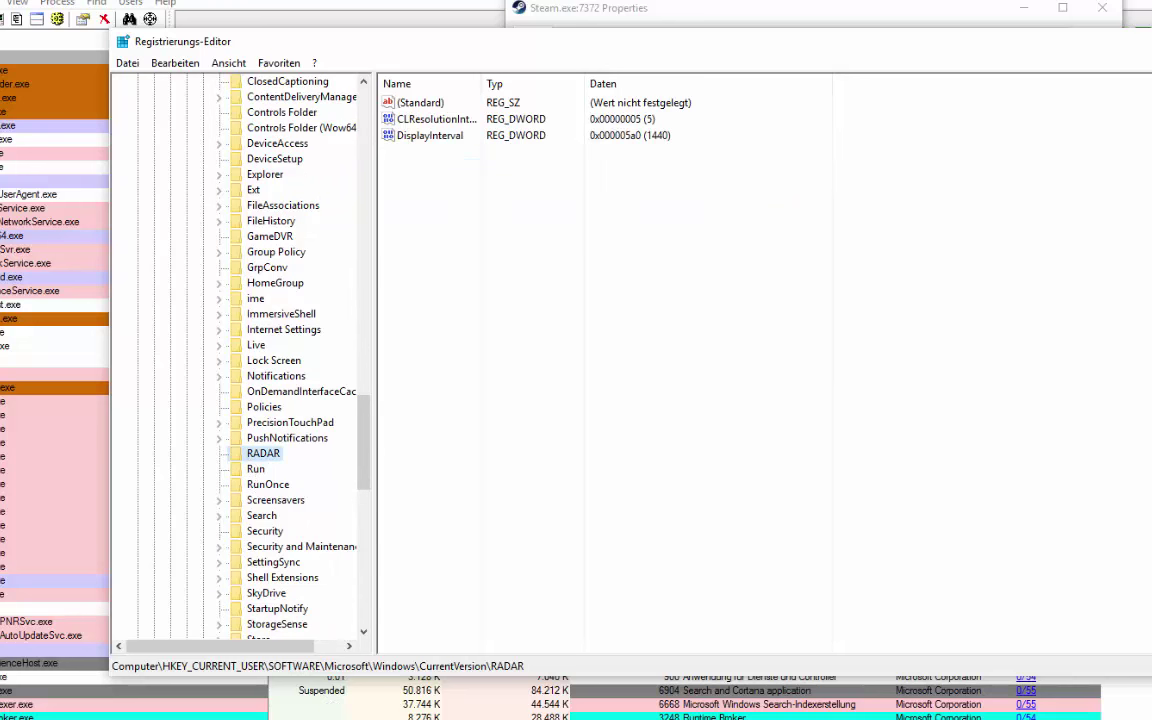
key("alt+F4")
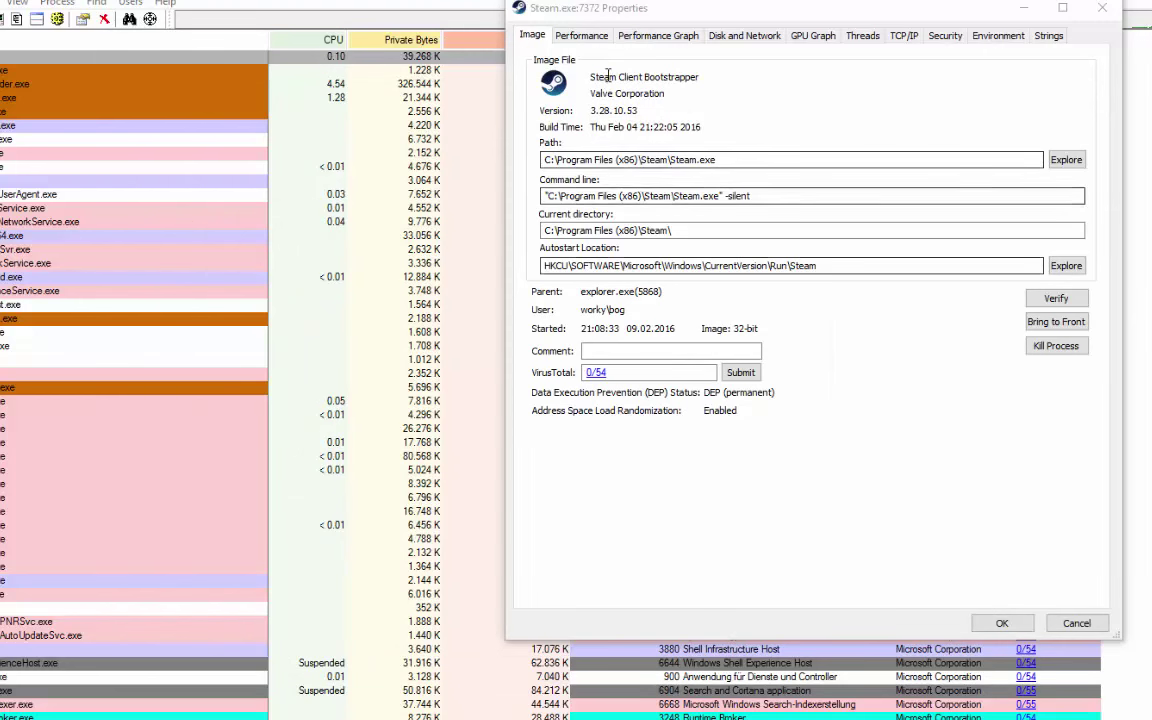
- Examine Steam.exe's performance figures and its CPU, private bytes and I/O graphs
left_click(581, 38)
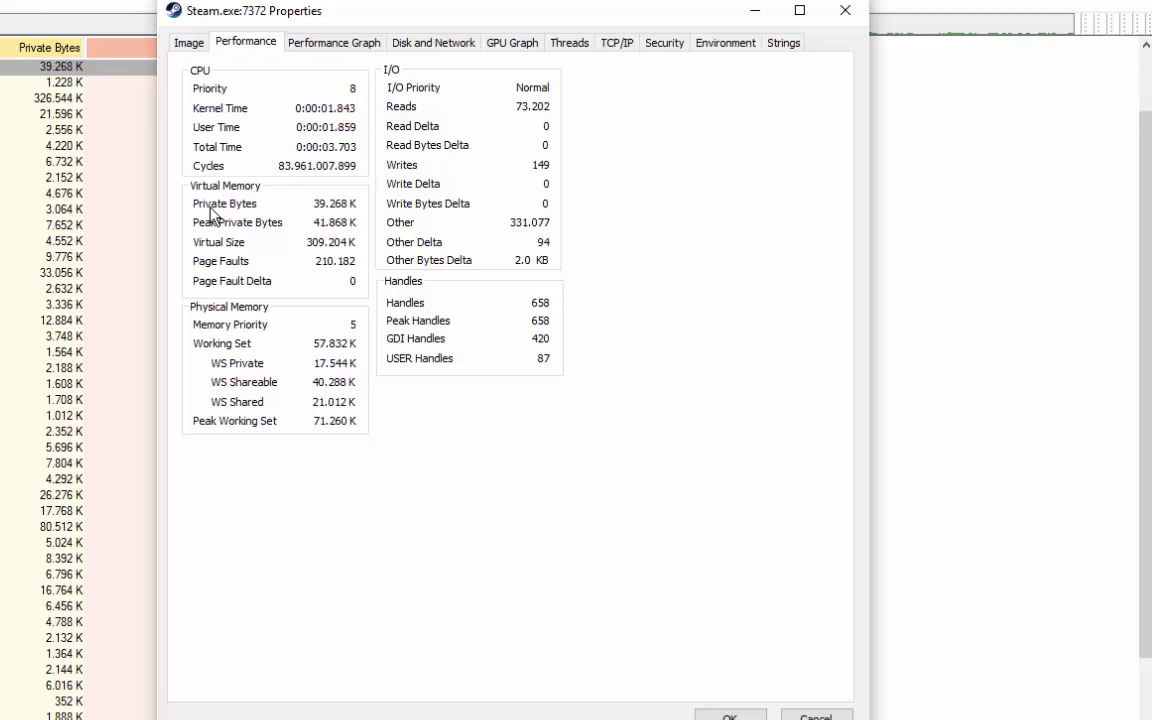
left_click(332, 45)
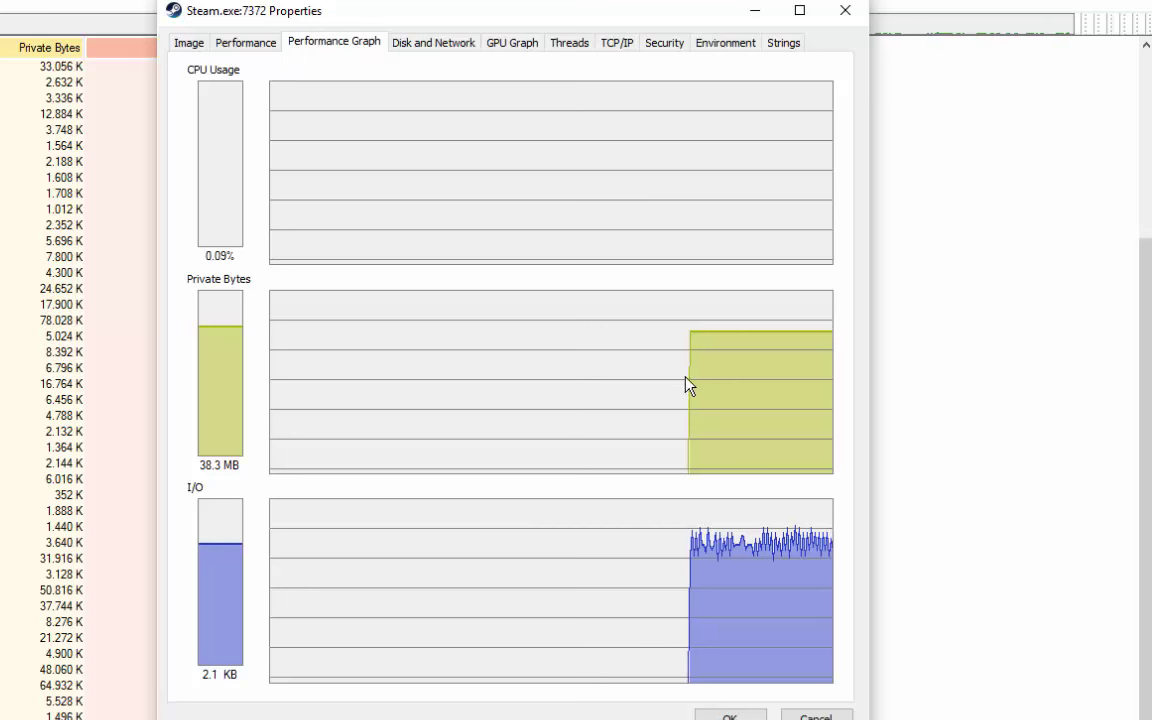
mouse_move(738, 404)
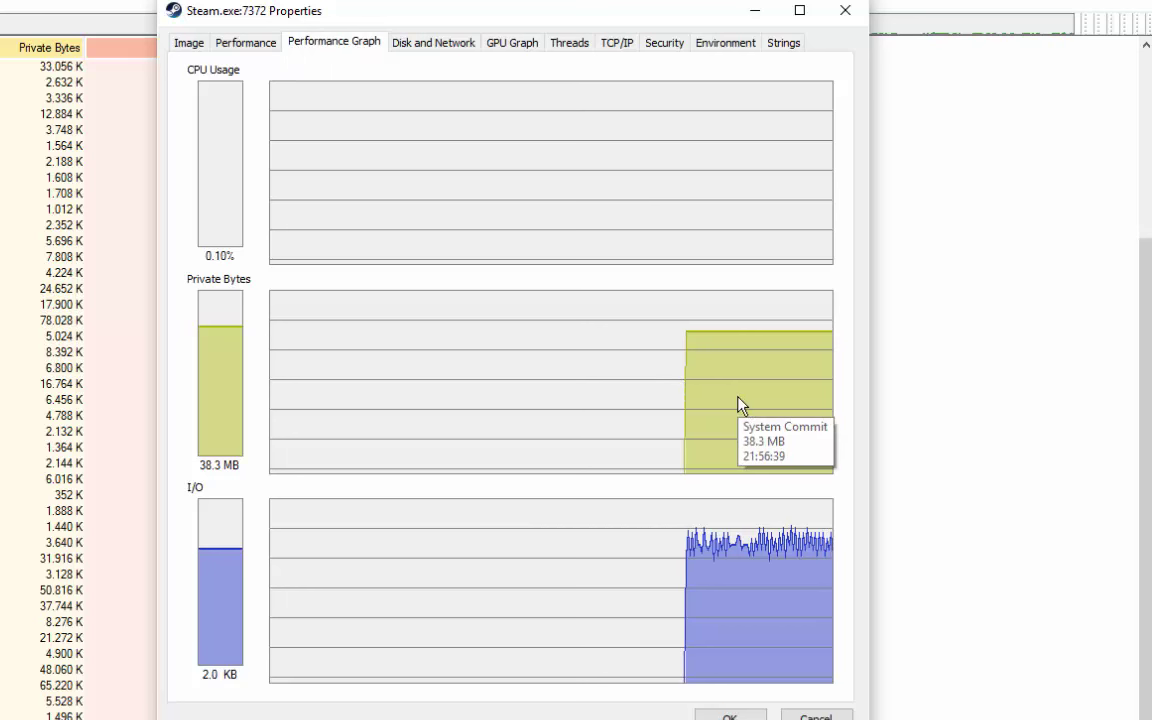
mouse_move(772, 604)
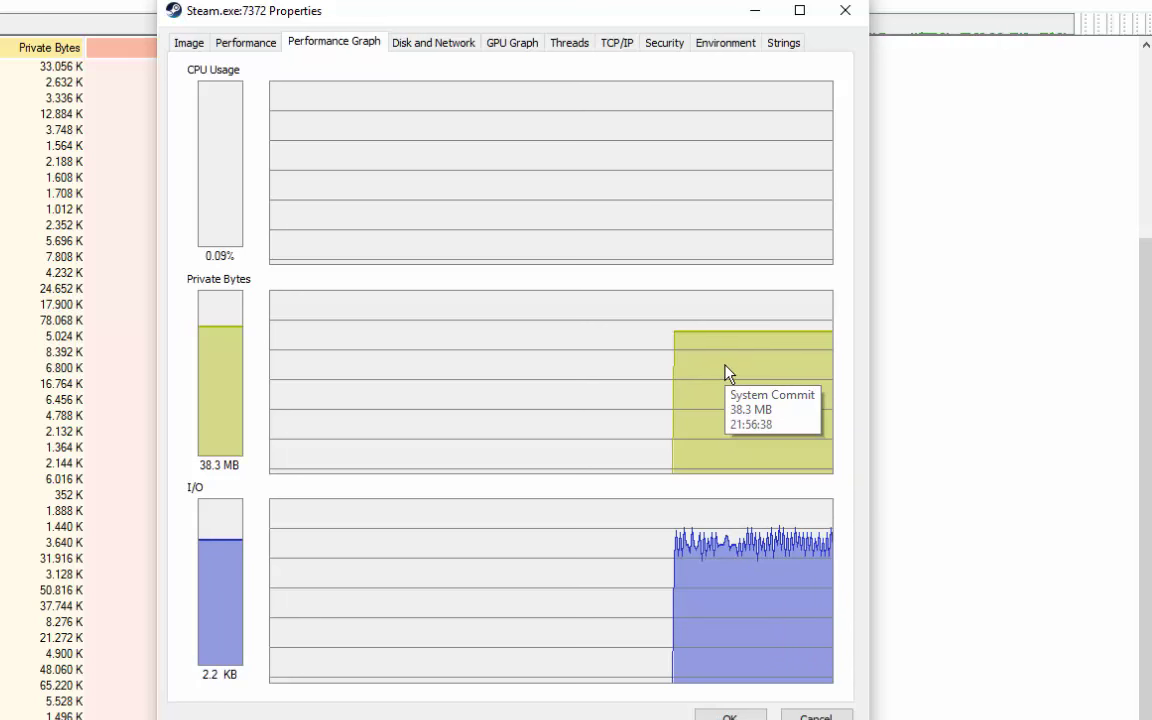
- Look through the disk and network figures, GPU graphs and thread list of Steam.exe
left_click(415, 44)
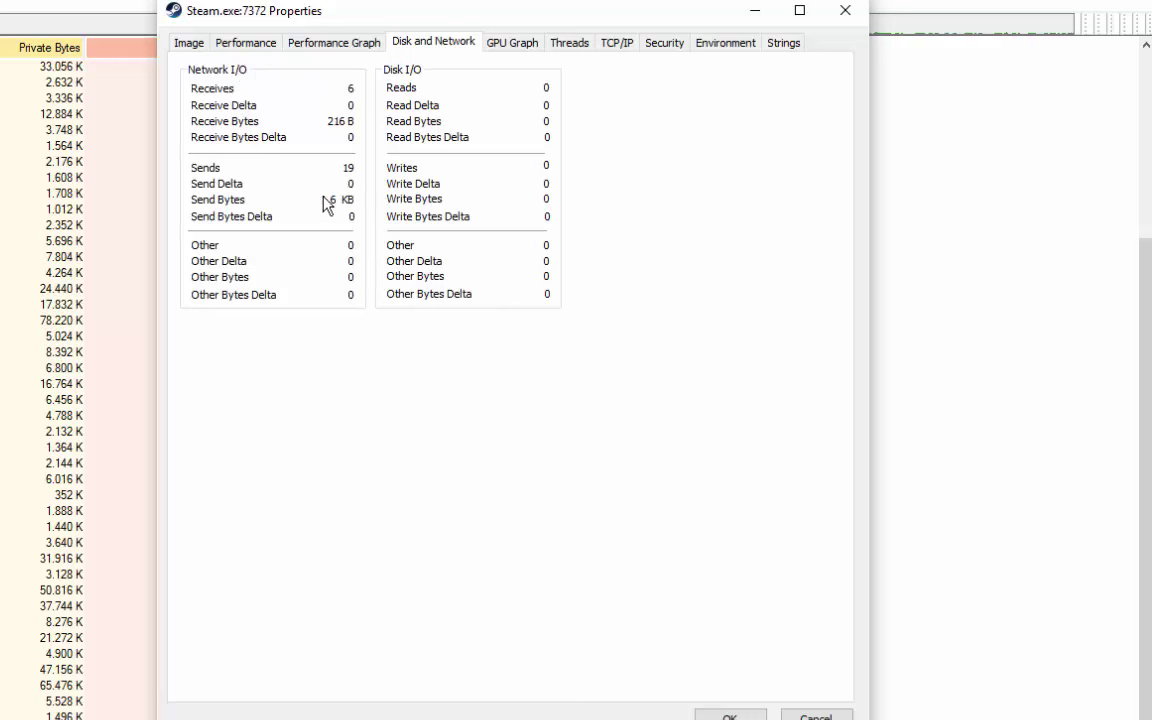
left_click(510, 41)
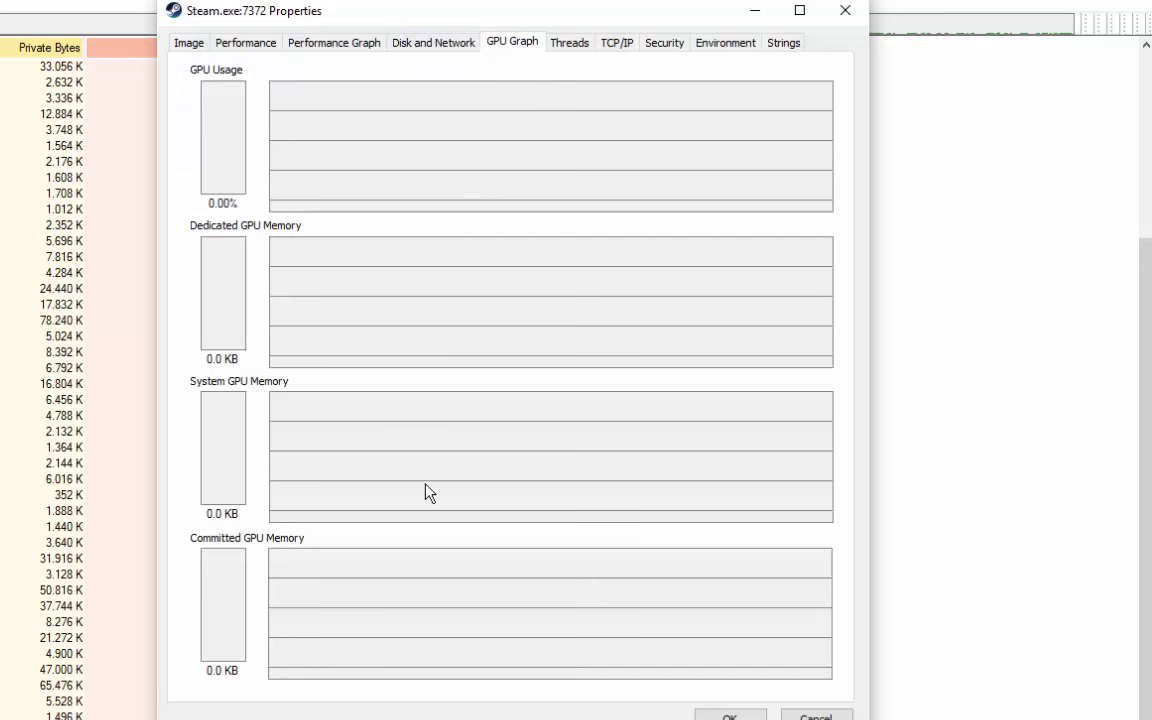
left_click(571, 45)
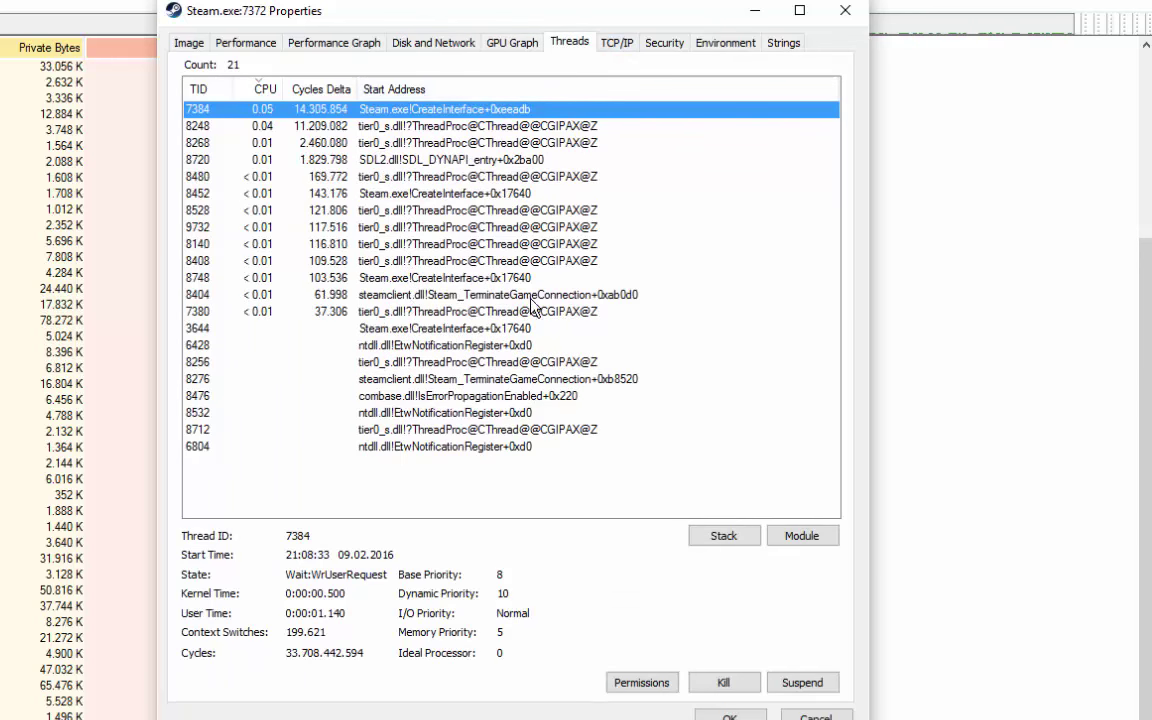
- Examine the TCP and UDP connections of Steam.exe, including local addresses and connection state
left_click(616, 44)
left_click(268, 124)
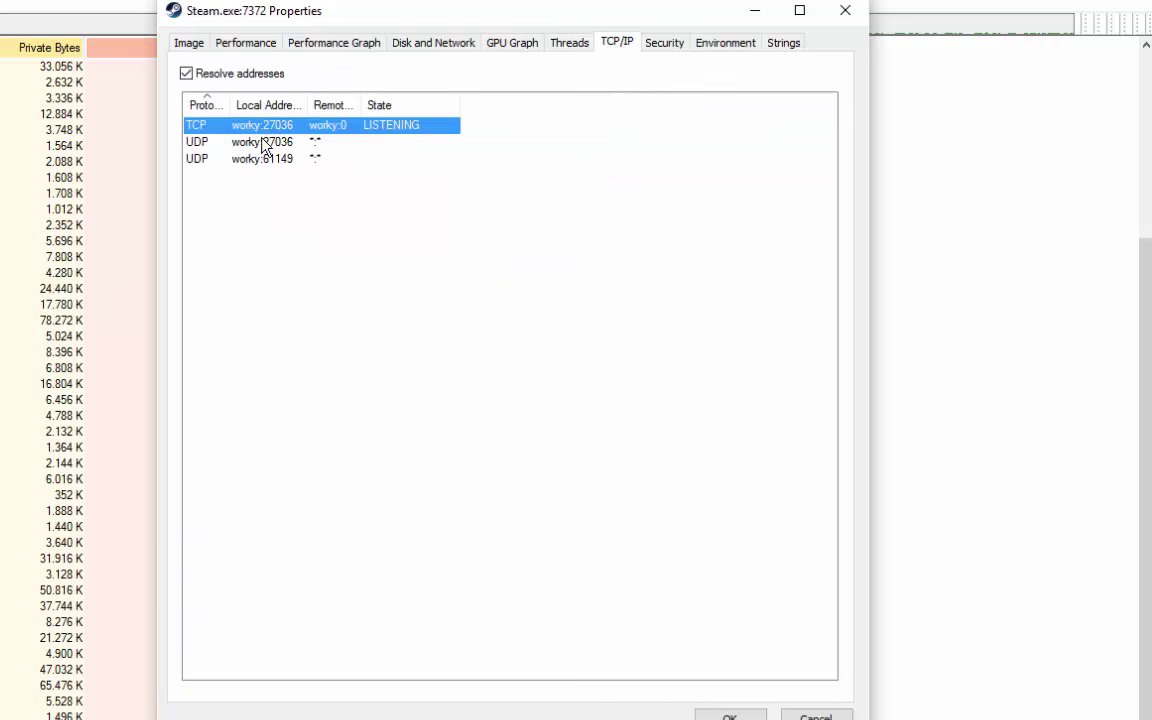
left_click(245, 158)
left_click(389, 124)
- Examine the security groups of Steam.exe with their flags and SIDs, and its SeUndockPrivilege entry
left_click(664, 43)
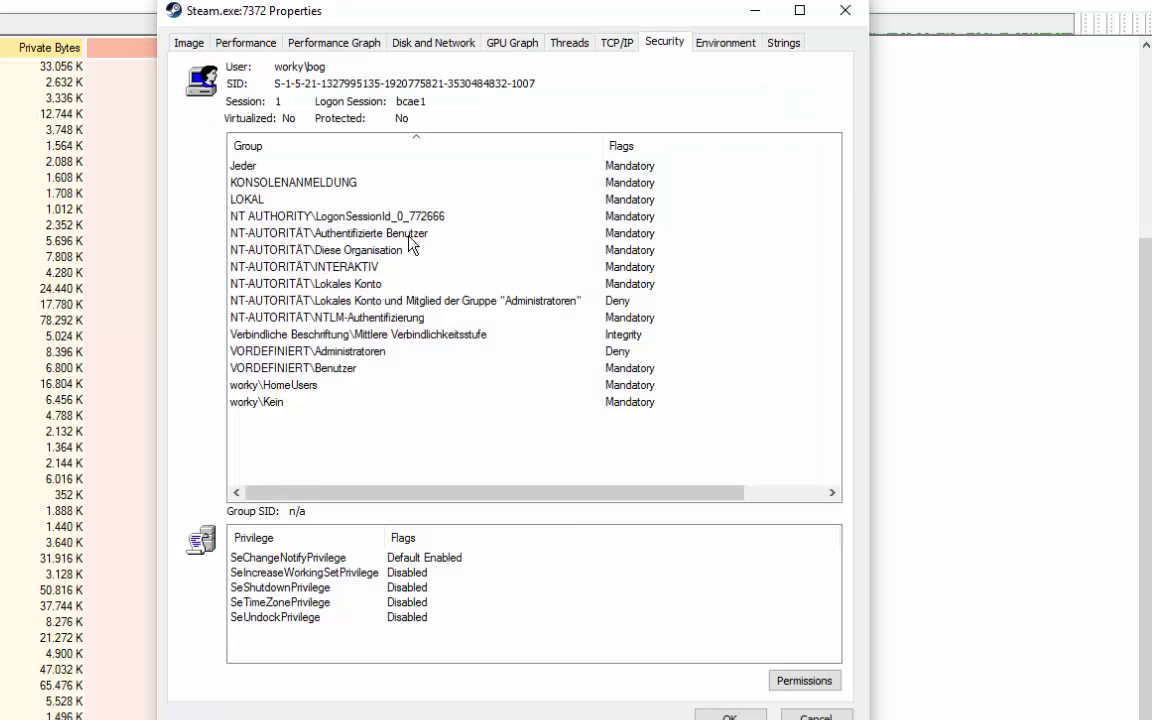
left_click(334, 216)
left_click(293, 369)
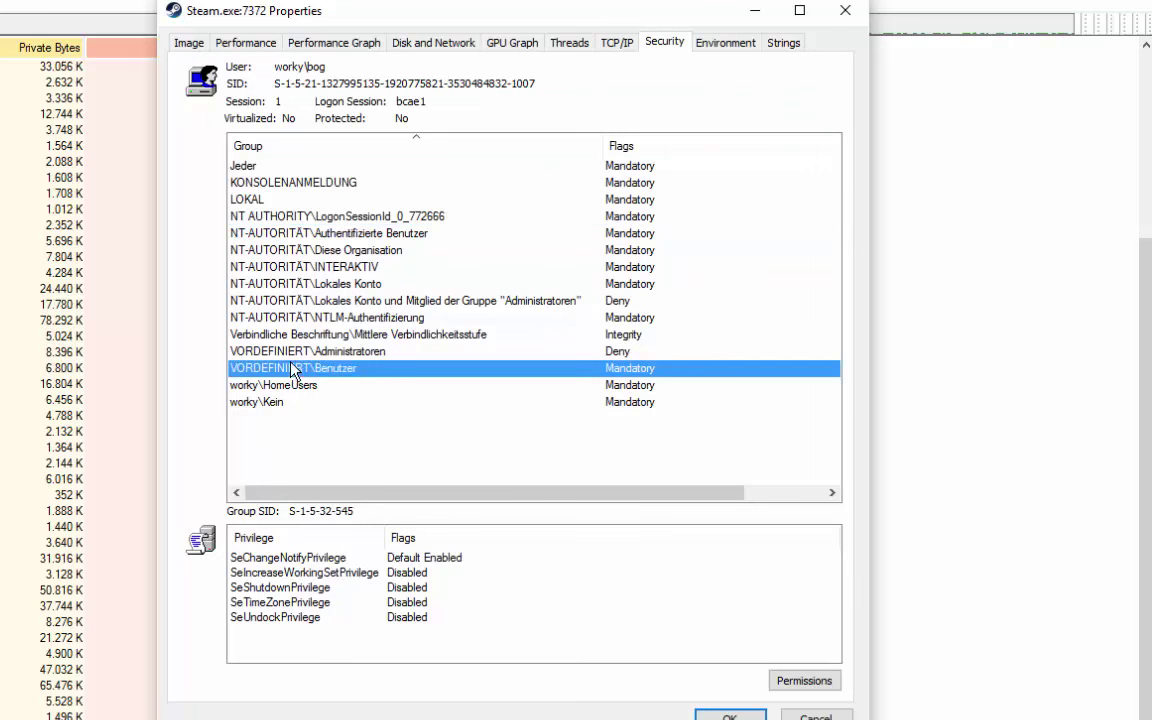
left_click(289, 386)
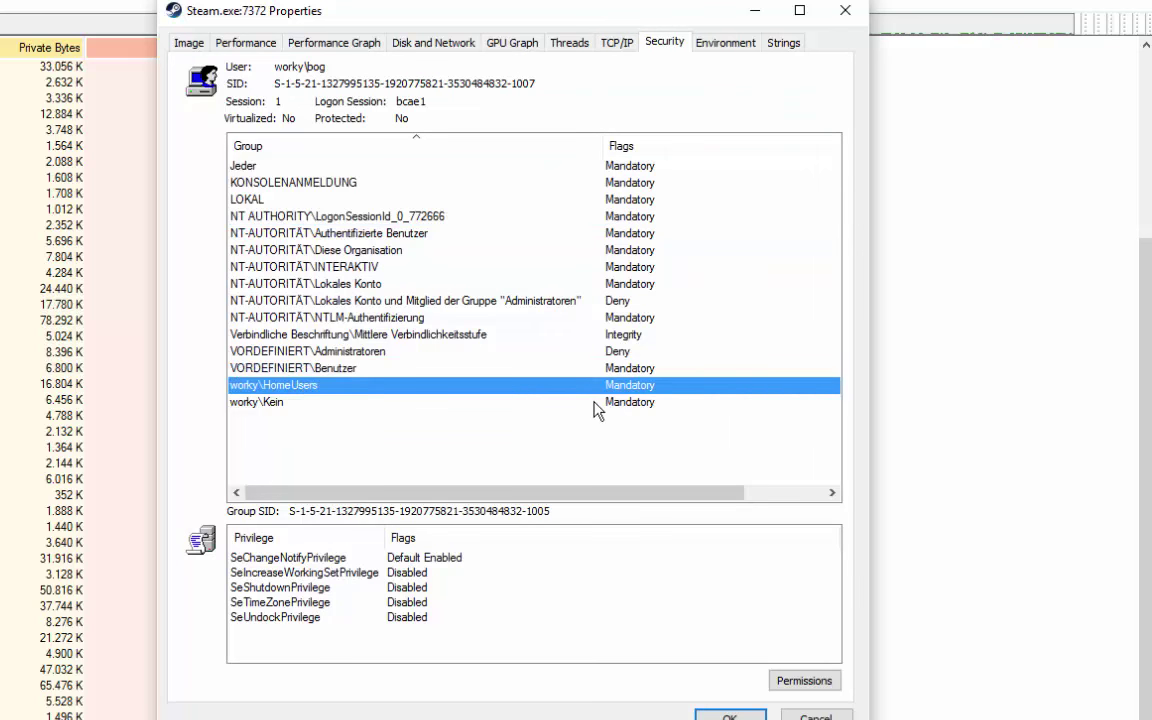
left_click(283, 401)
left_click(383, 284)
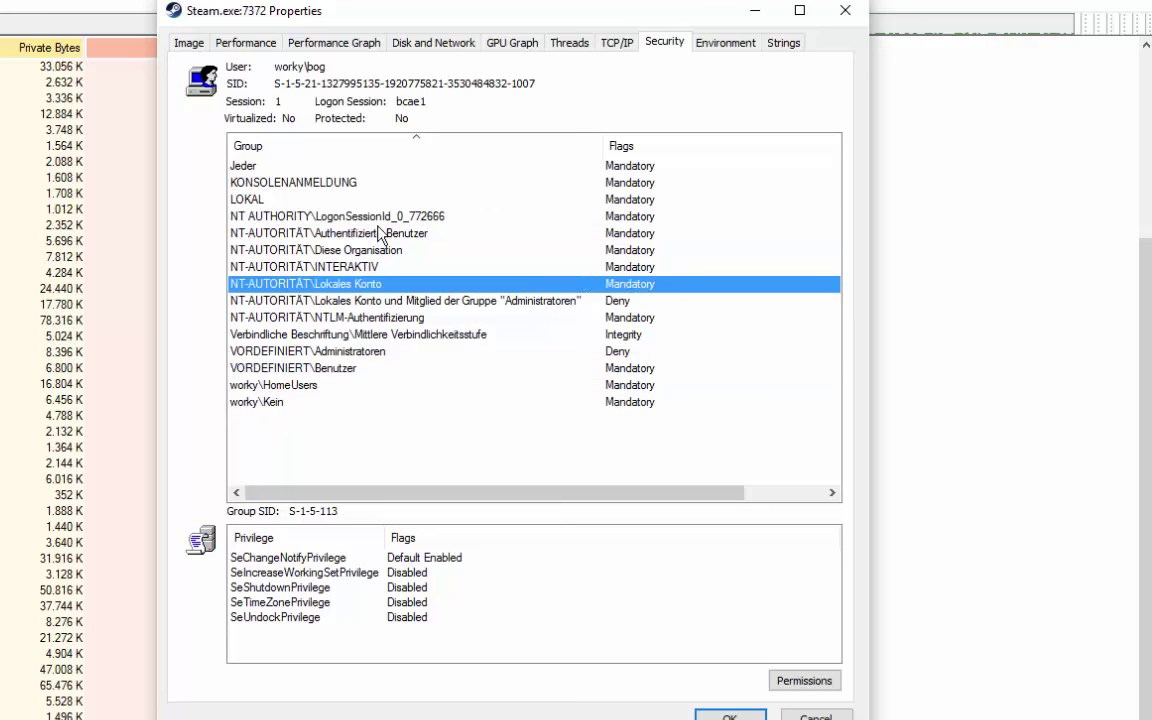
left_click(379, 232)
left_click(295, 186)
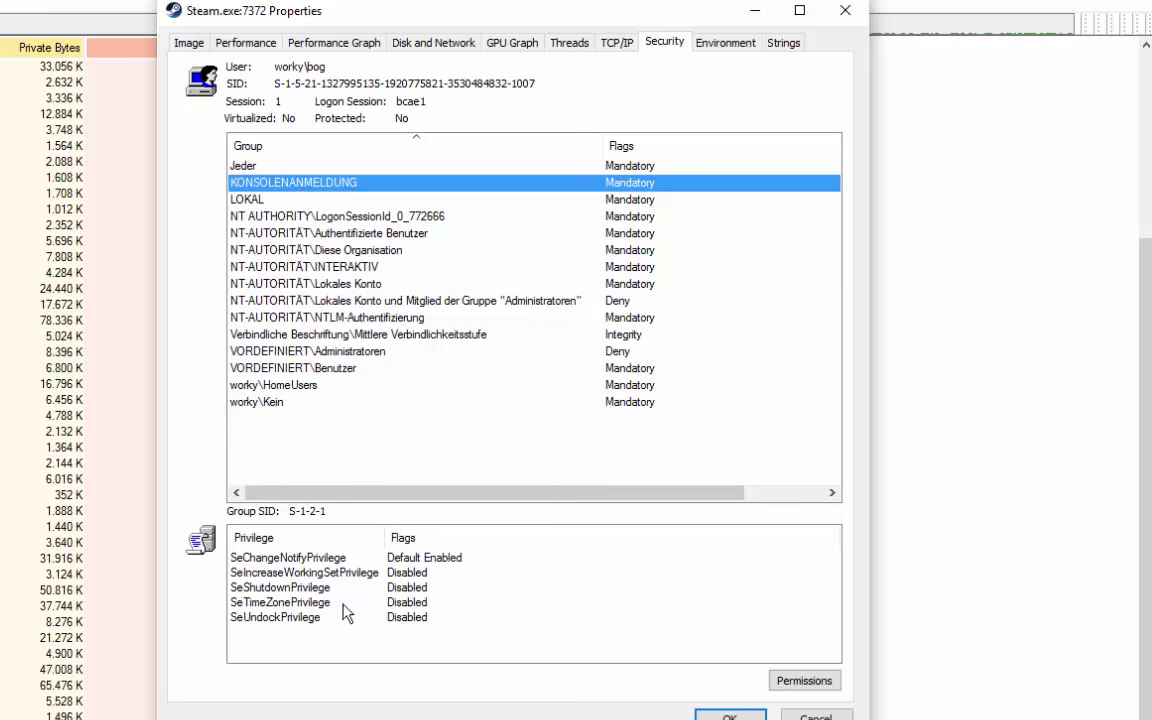
left_click(270, 619)
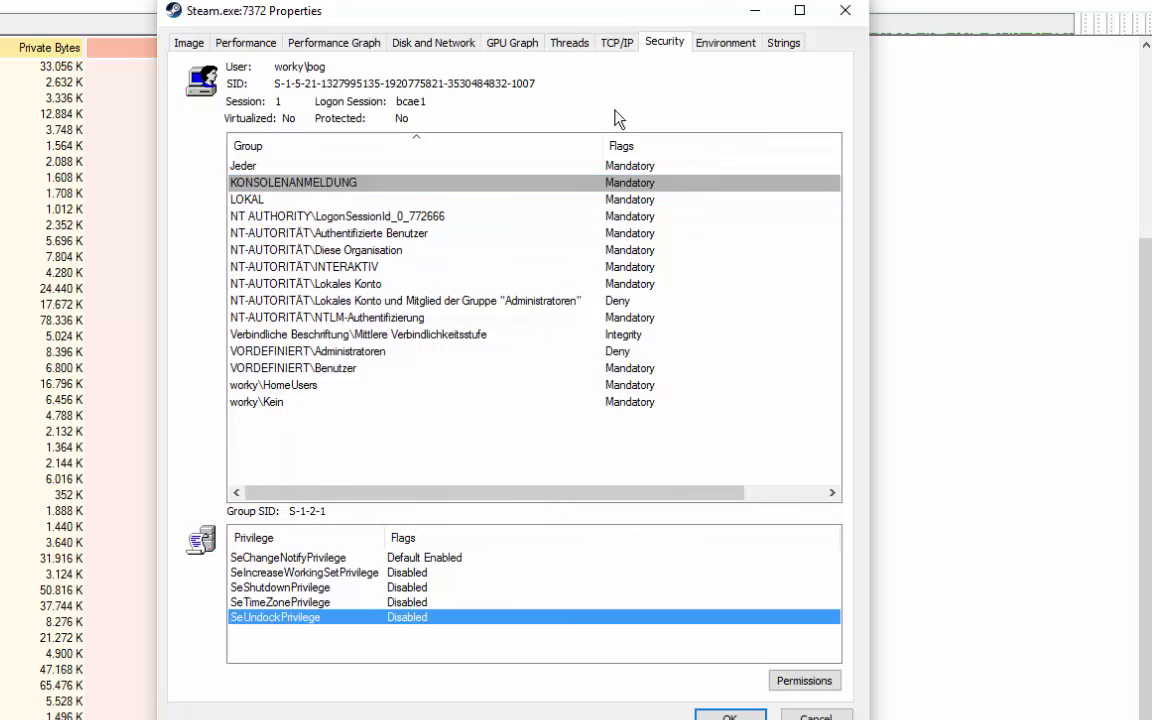
- Look through the environment variables of Steam.exe down to the windir entry
left_click(725, 42)
scroll(497, 325, "down", 2)
scroll(497, 325, "up", 2)
left_click(396, 104)
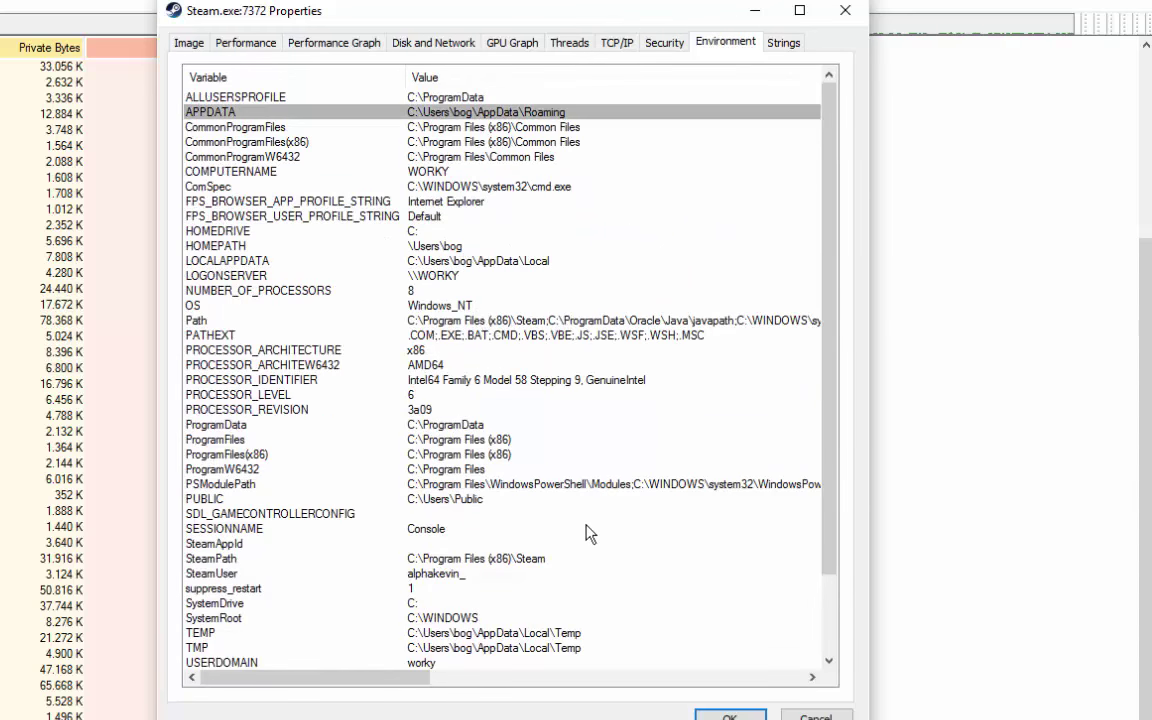
scroll(525, 490, "down", 2)
left_click(530, 648)
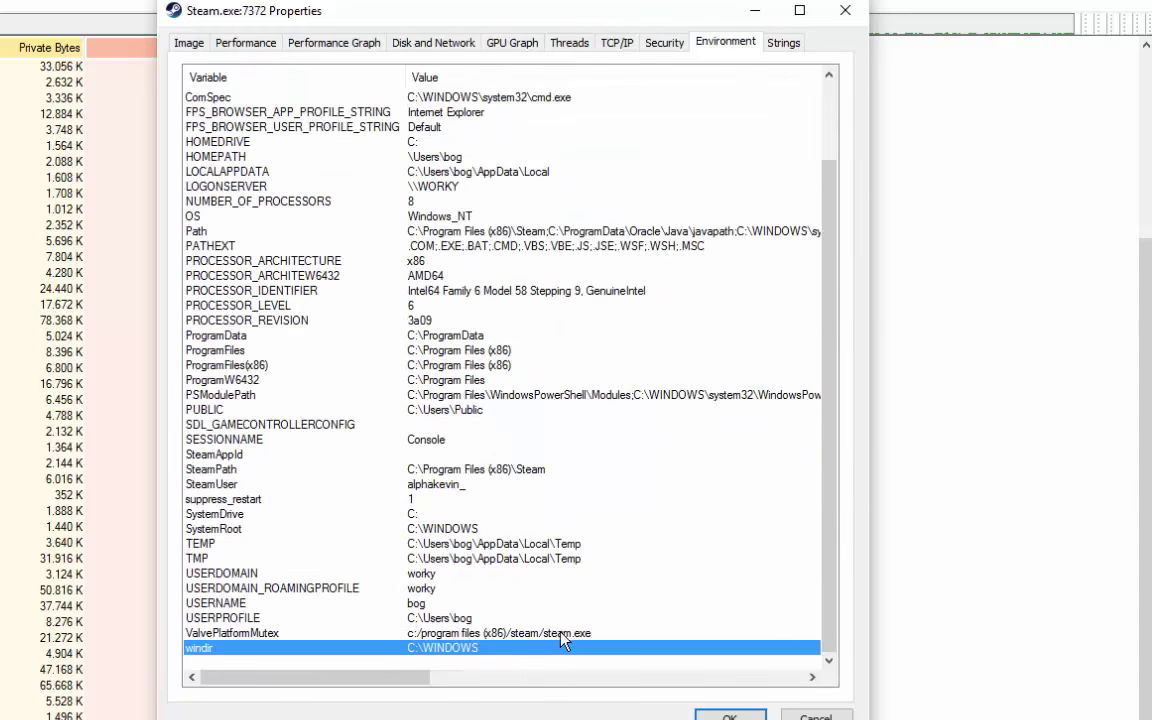
- Re-examine the environment variables of Steam.exe, including the LOCALAPPDATA and Path entries
left_click(580, 633)
scroll(577, 157, "up", 2)
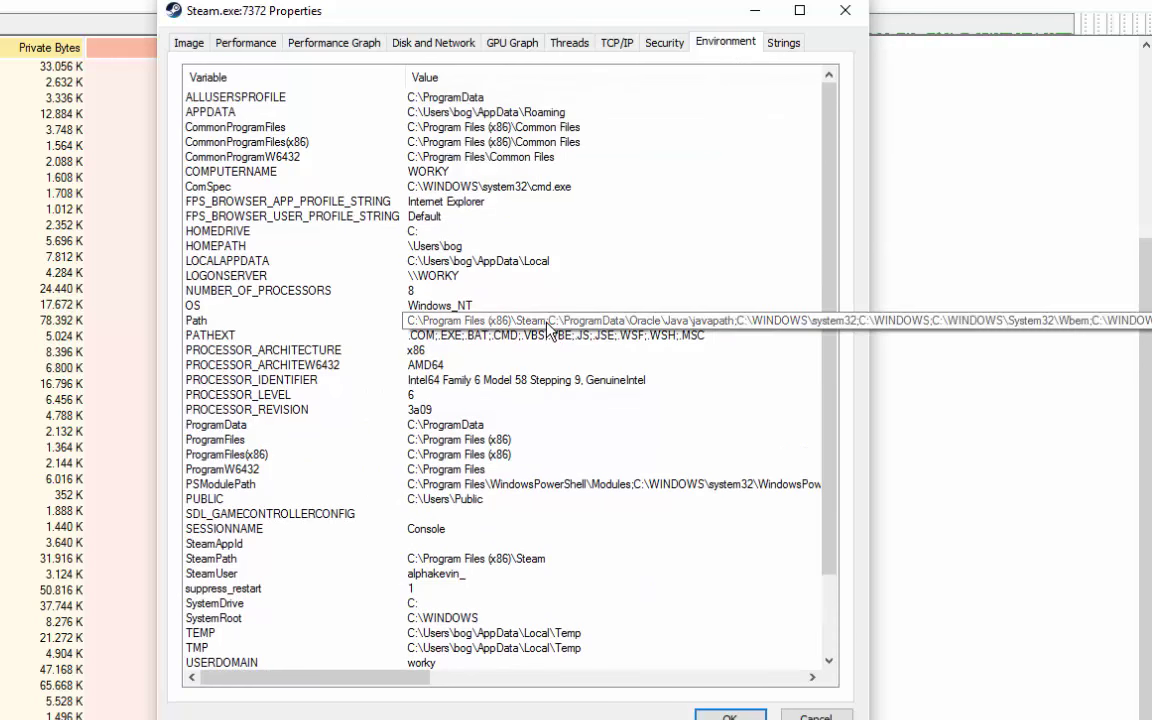
scroll(500, 300, "down", 2)
scroll(545, 305, "up", 2)
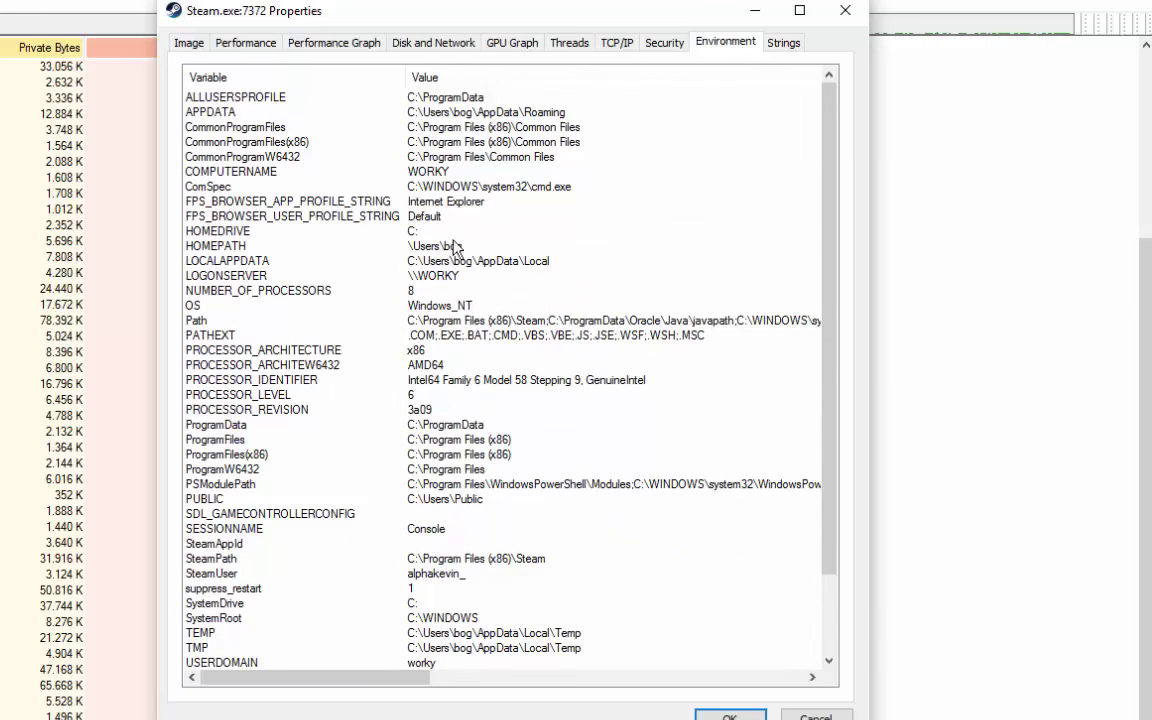
left_click(455, 262)
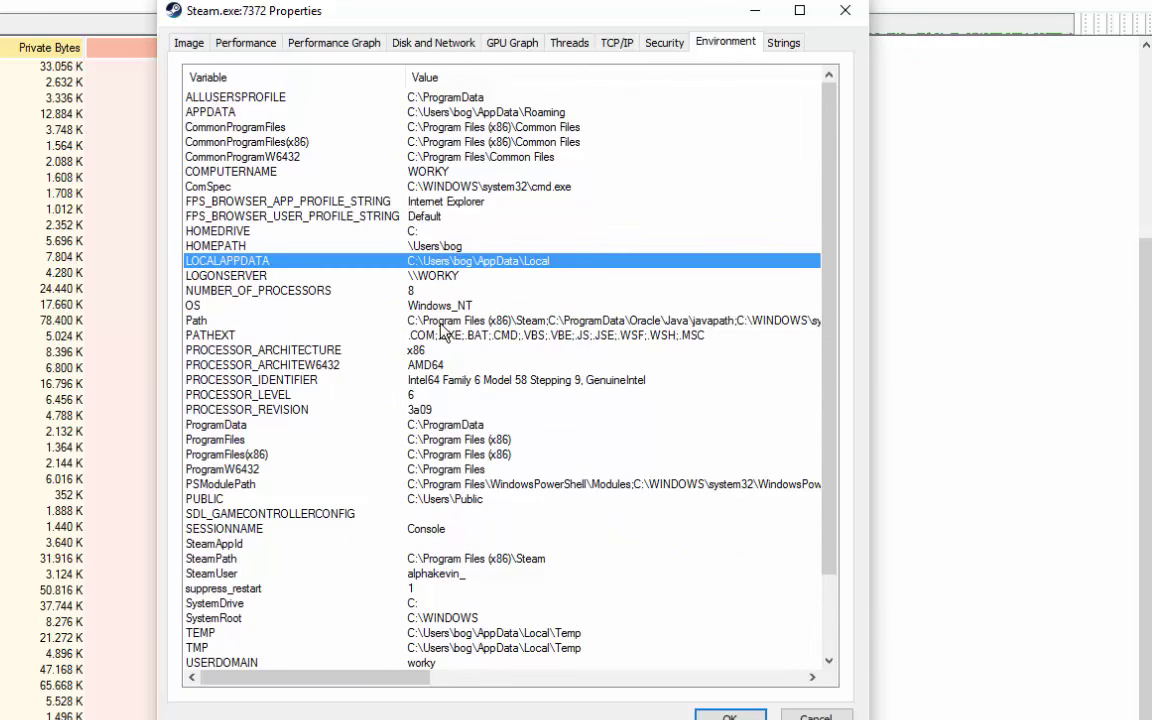
left_click(212, 336)
left_click(196, 320)
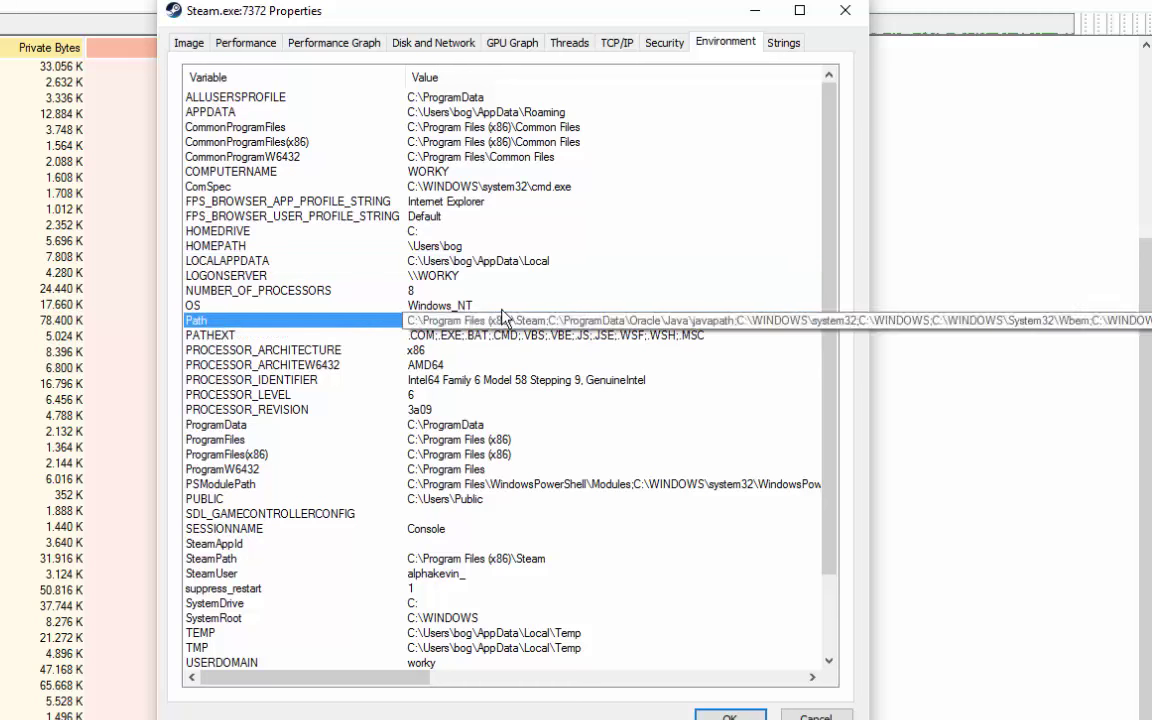
scroll(467, 297, "down", 2)
scroll(467, 297, "up", 1)
- Look through the printable strings of Steam.exe, comparing the image scan with the memory scan
left_click(778, 44)
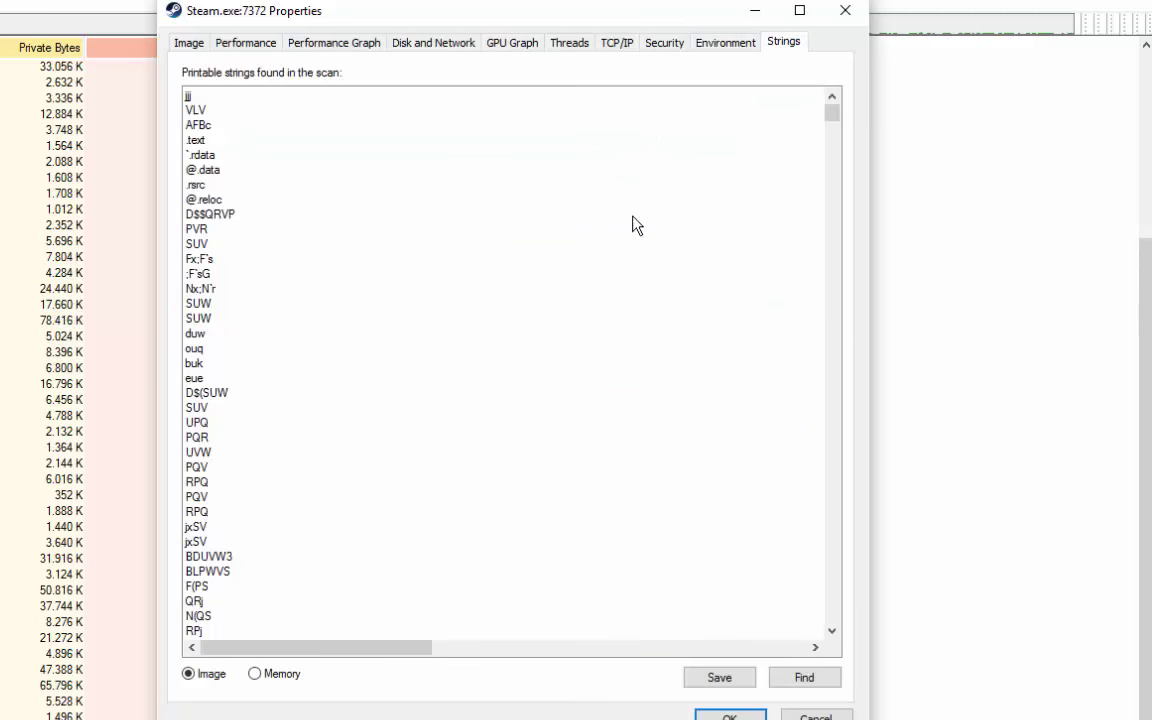
left_click(332, 574)
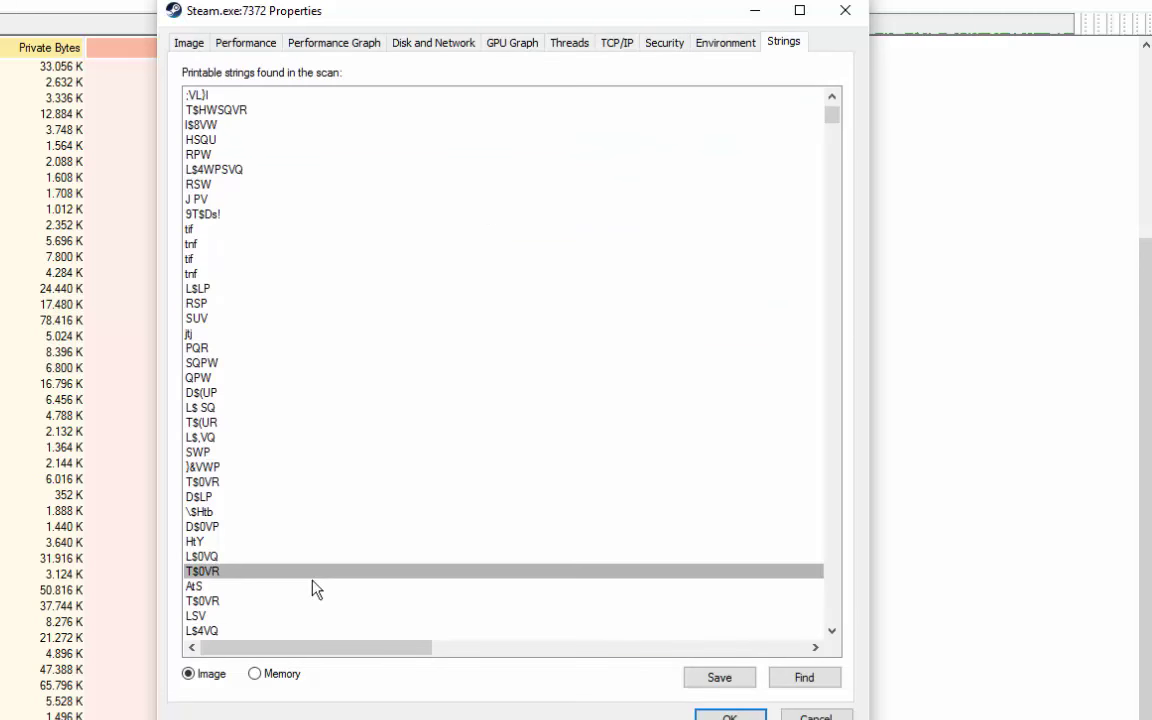
left_click(254, 673)
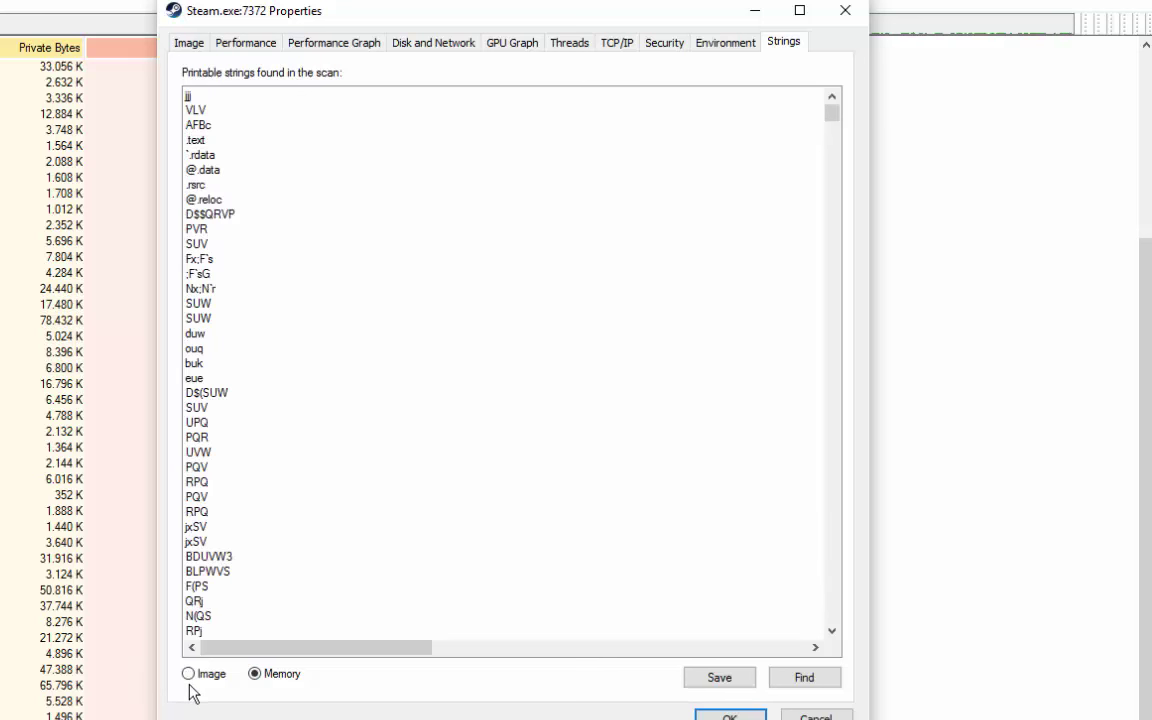
left_click(189, 674)
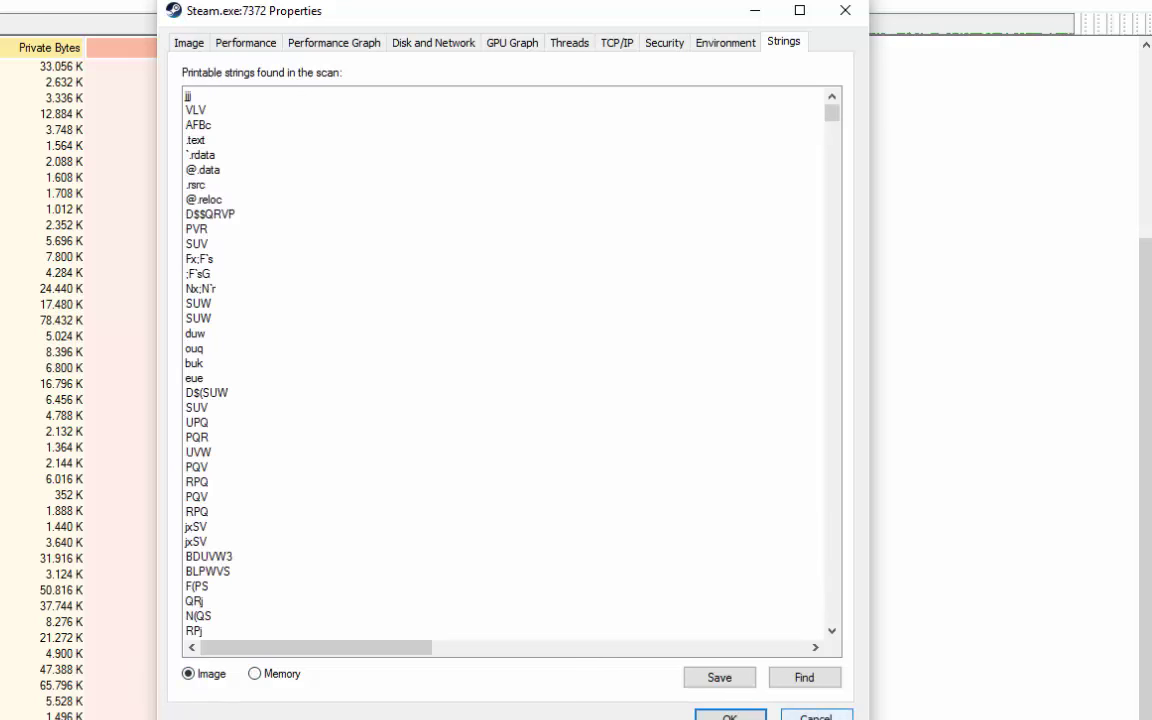
- Close the Steam.exe properties and take a brief look at the handle or DLL search
left_click(816, 716)
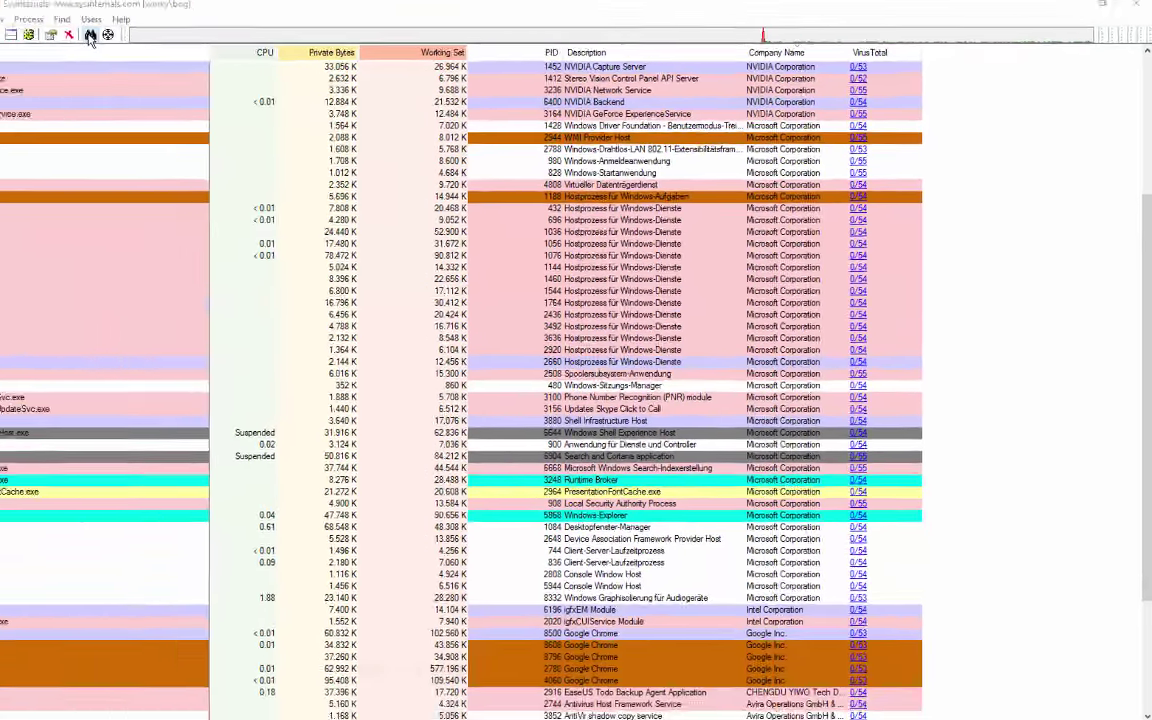
key("ctrl+f")
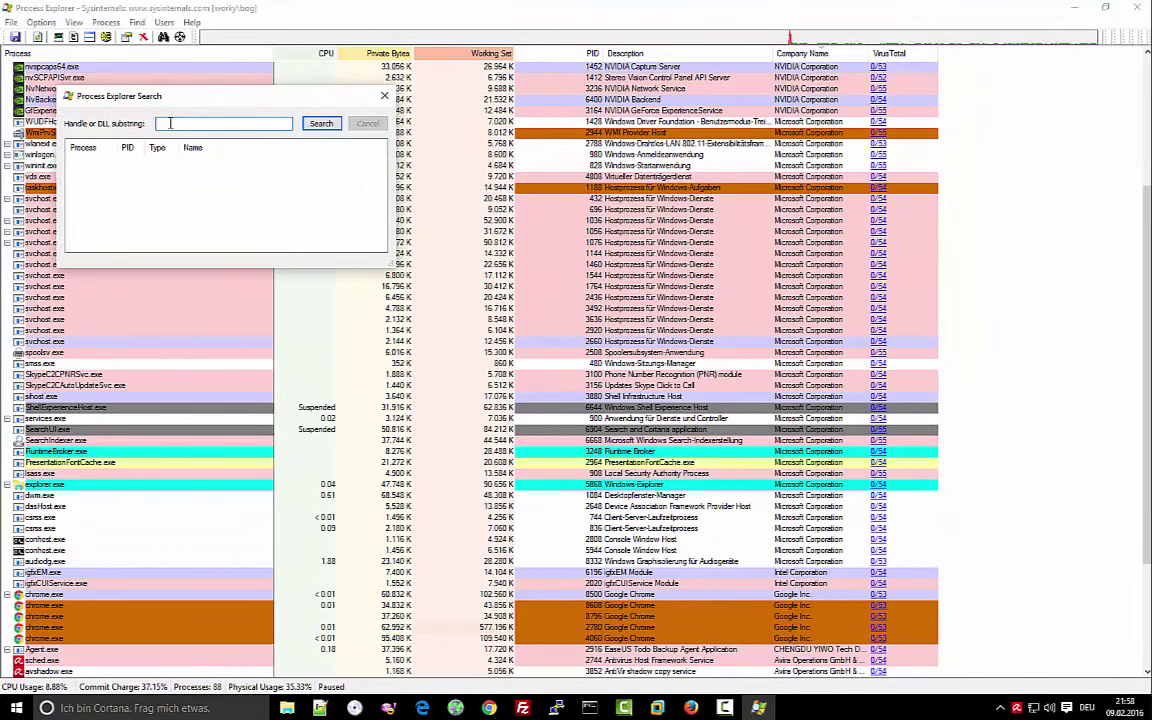
key("Escape")
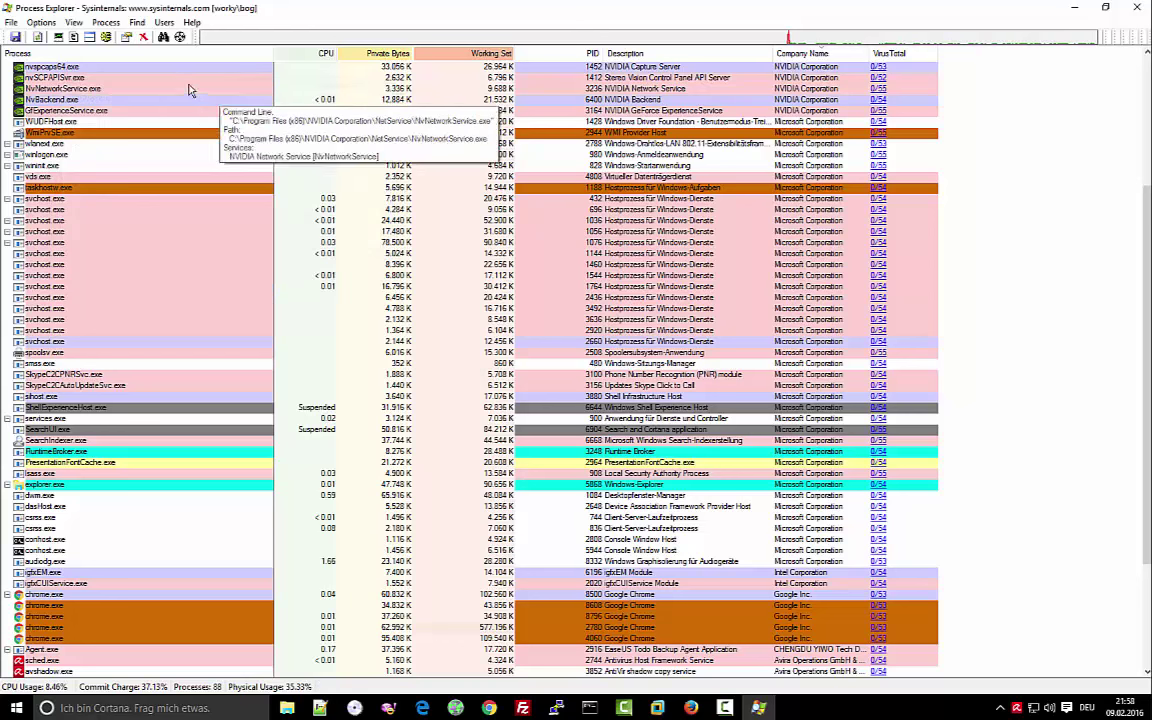
- Show the DLL pane below a slightly enlarged process list and select NvStreamService.exe
left_click(89, 37)
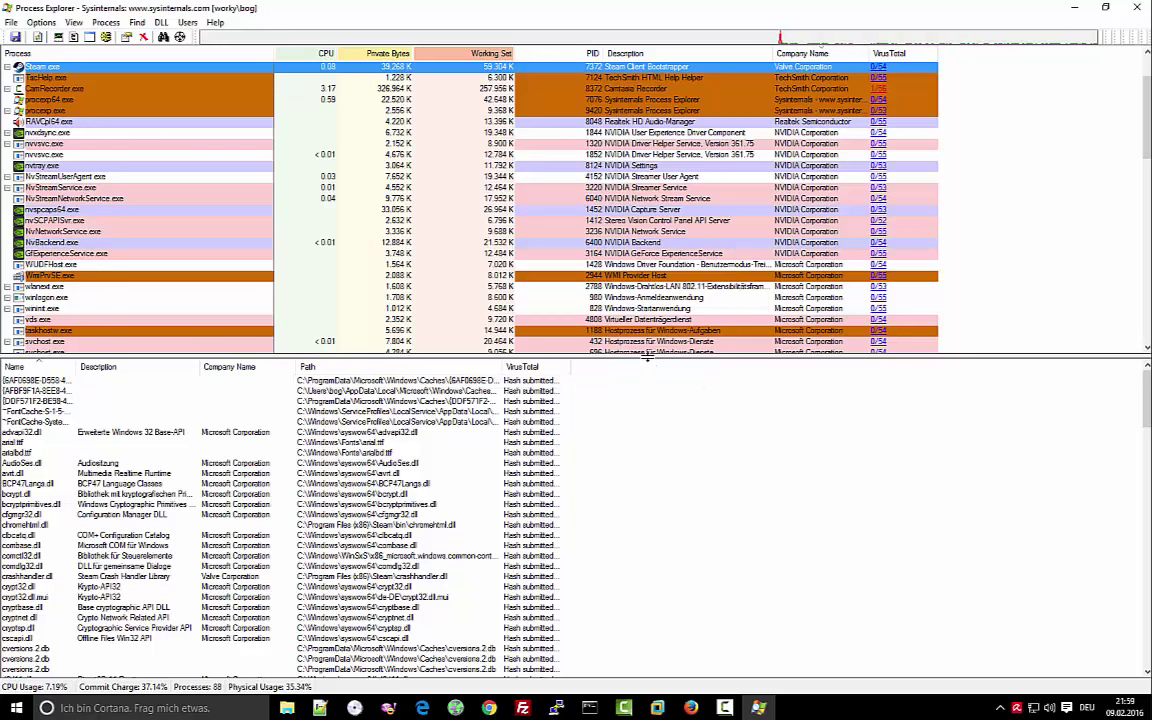
left_click_drag(648, 356, 642, 386)
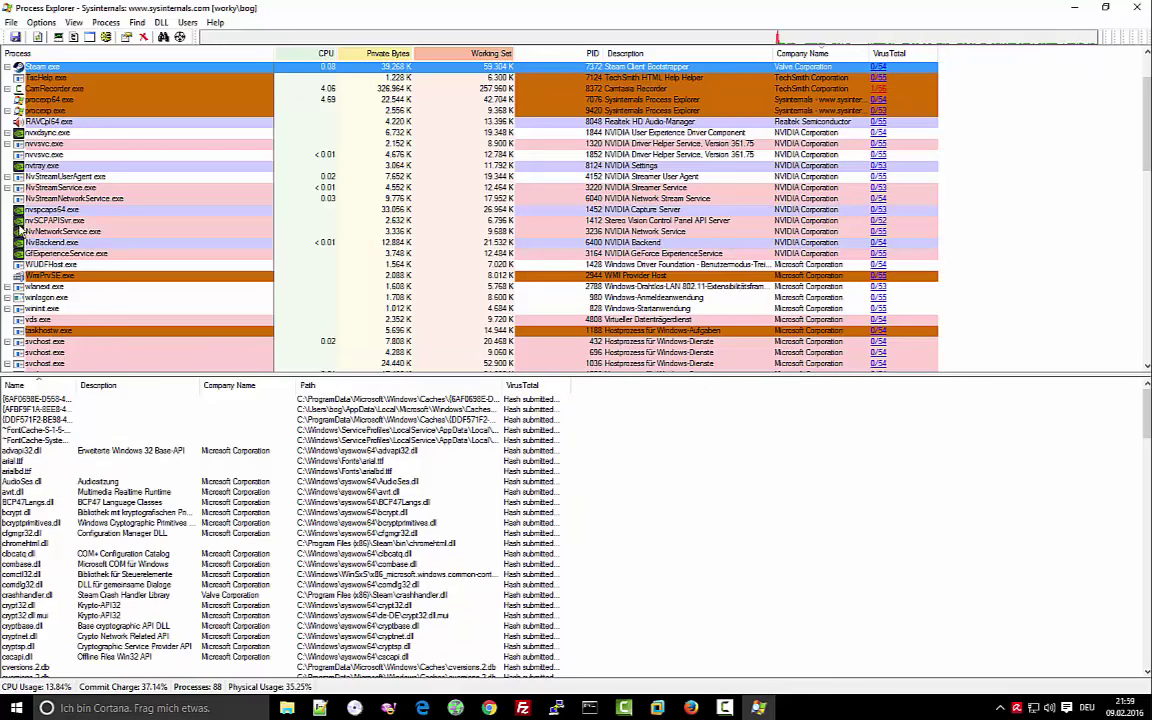
left_click(70, 188)
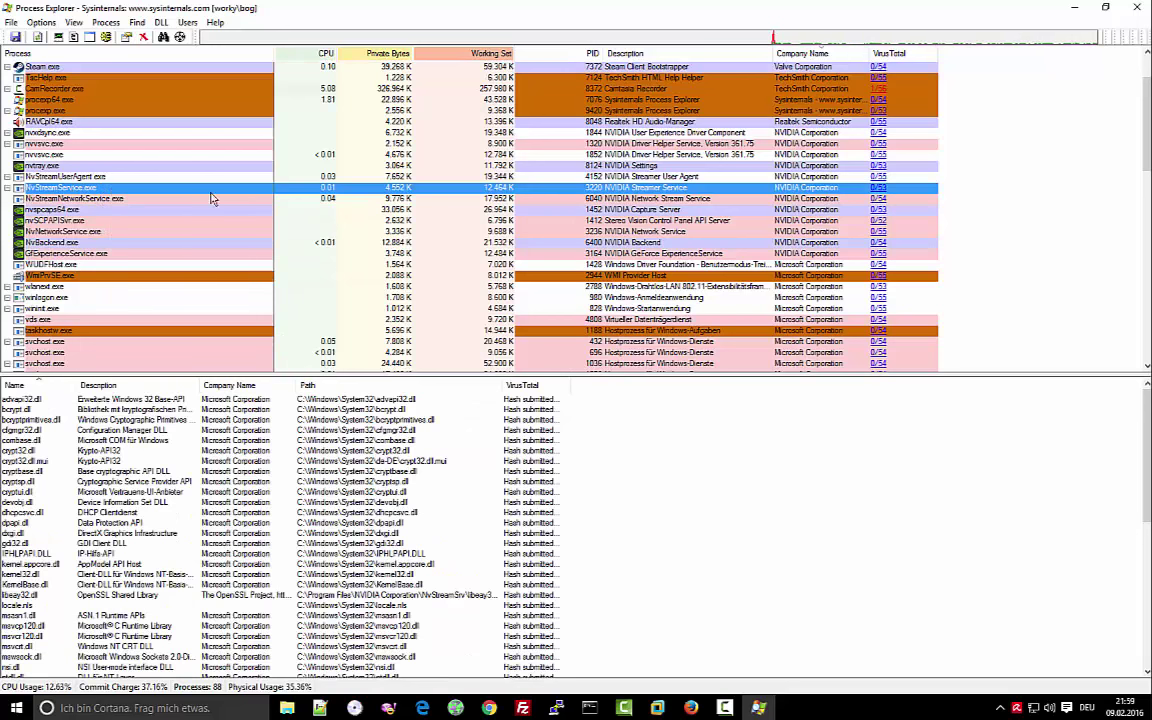
- Look through the DLLs loaded by NvStreamService.exe with their descriptions, companies, paths and VirusTotal entries
scroll(352, 481, "down", 10)
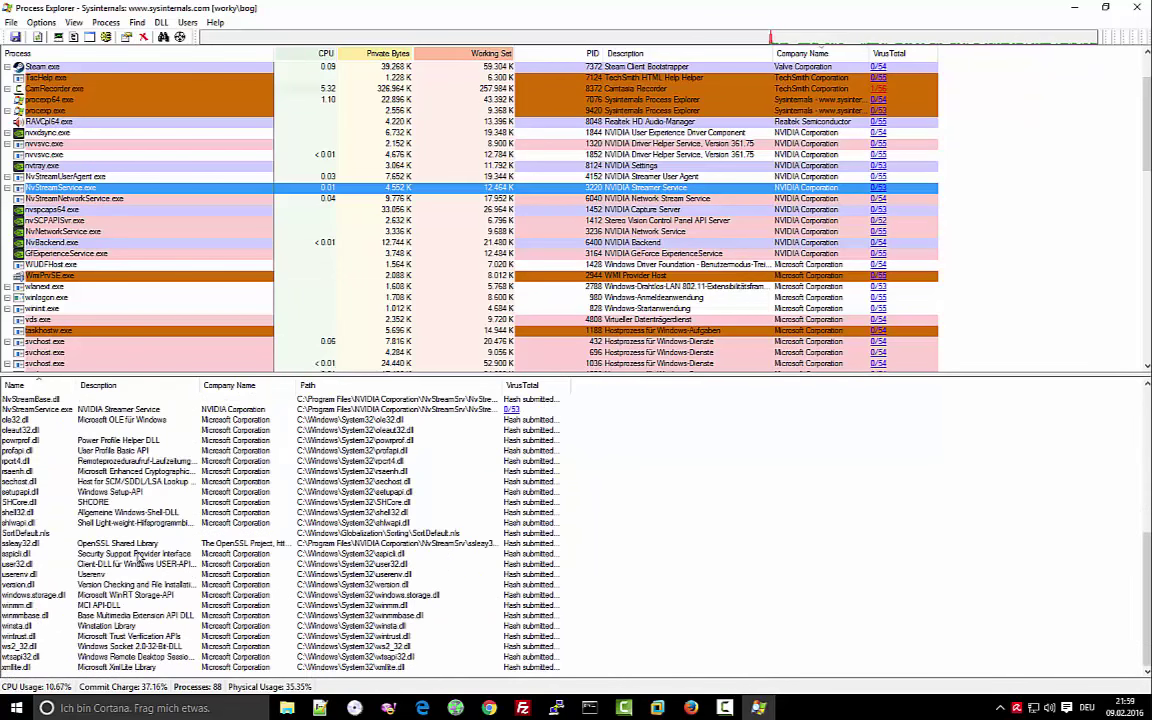
scroll(300, 567, "up", 9)
scroll(360, 513, "down", 9)
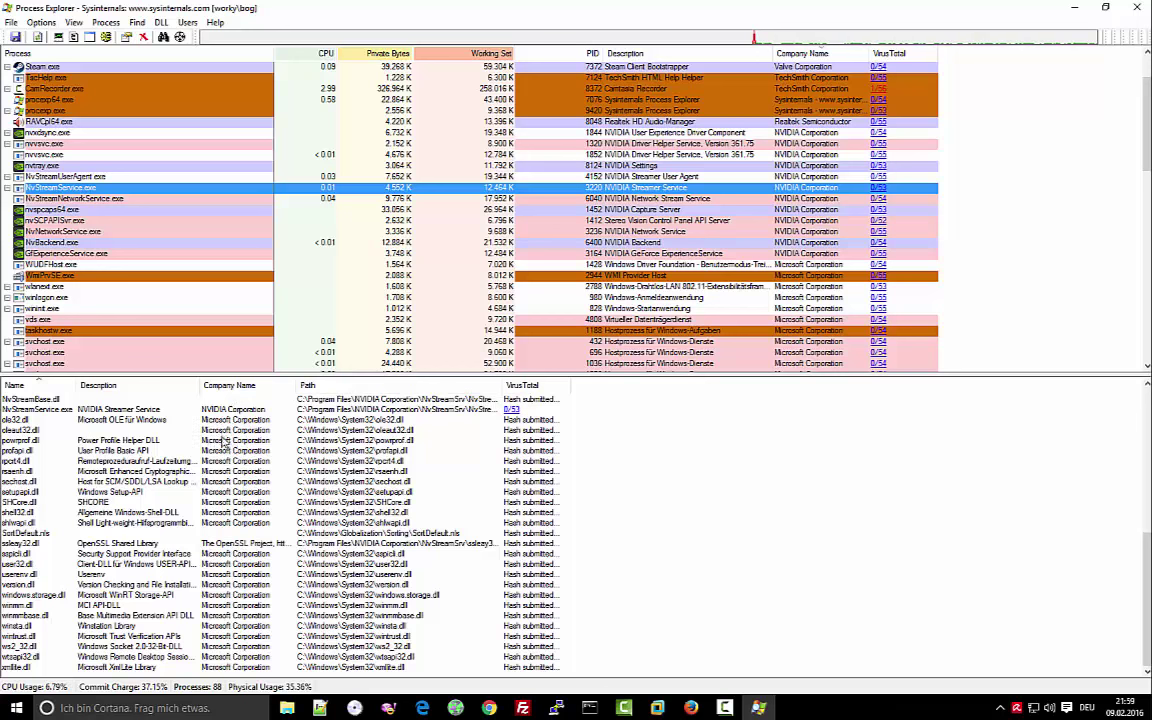
left_click(113, 409)
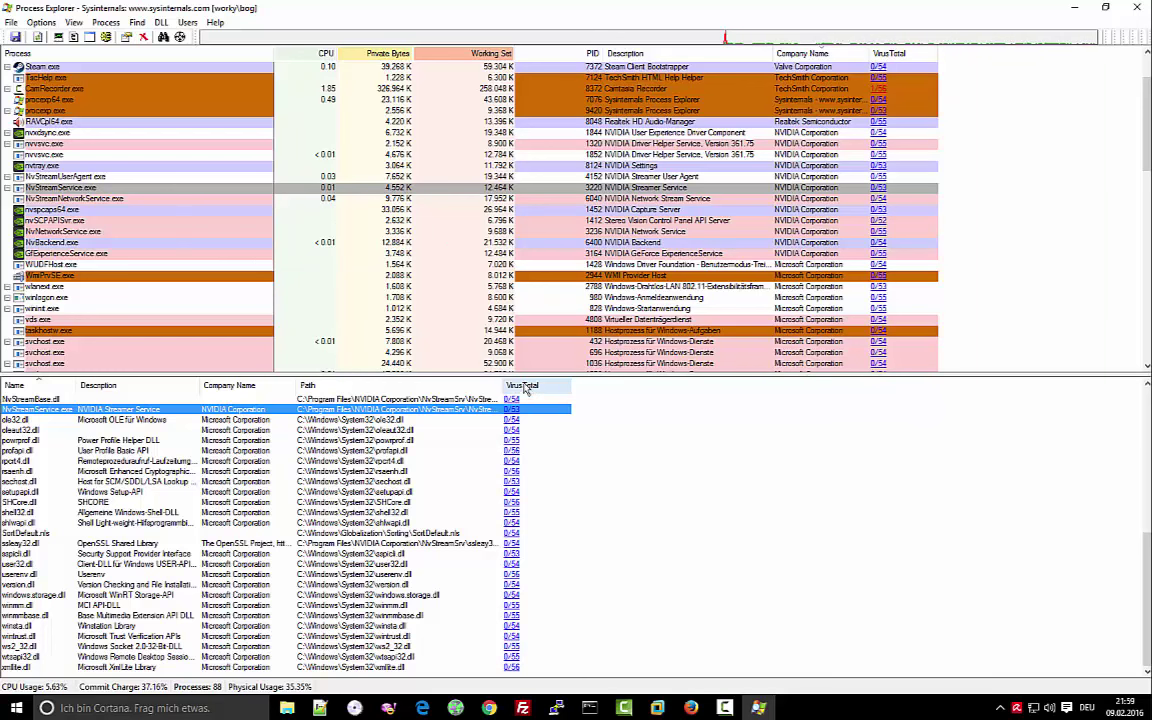
left_click(214, 22)
left_click(240, 58)
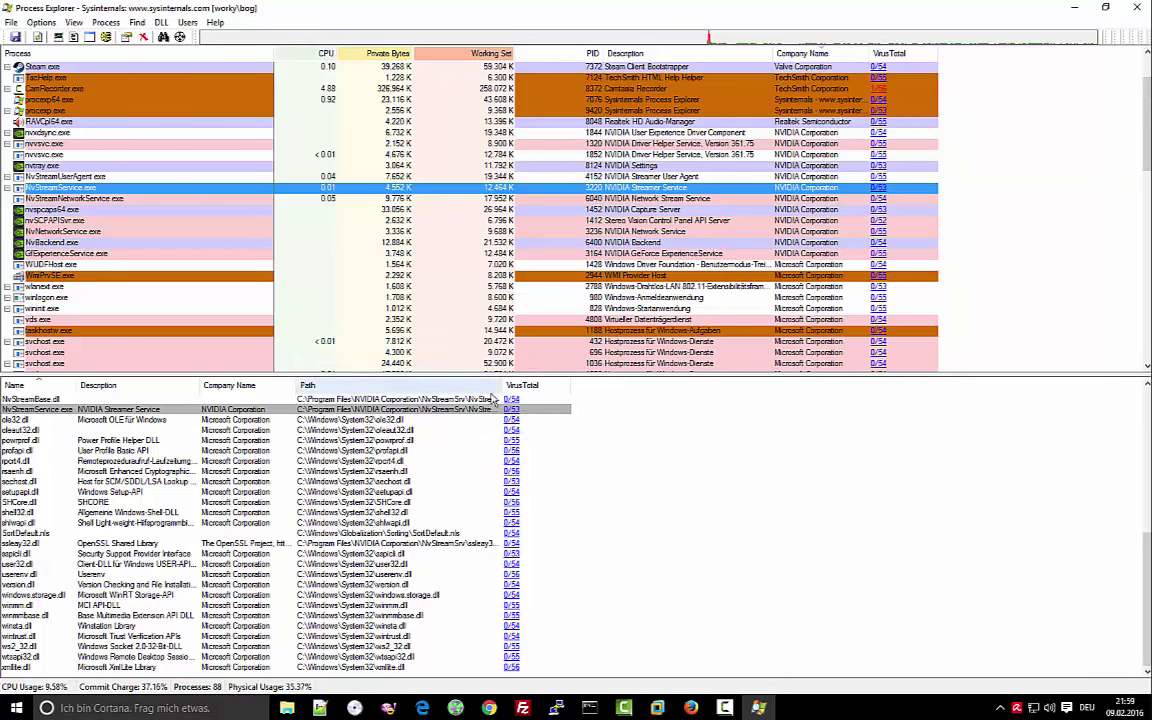
- Hide the DLL pane and run a VirusTotal check on the Yahoo! Inc. service process heading the process list
left_click(89, 37)
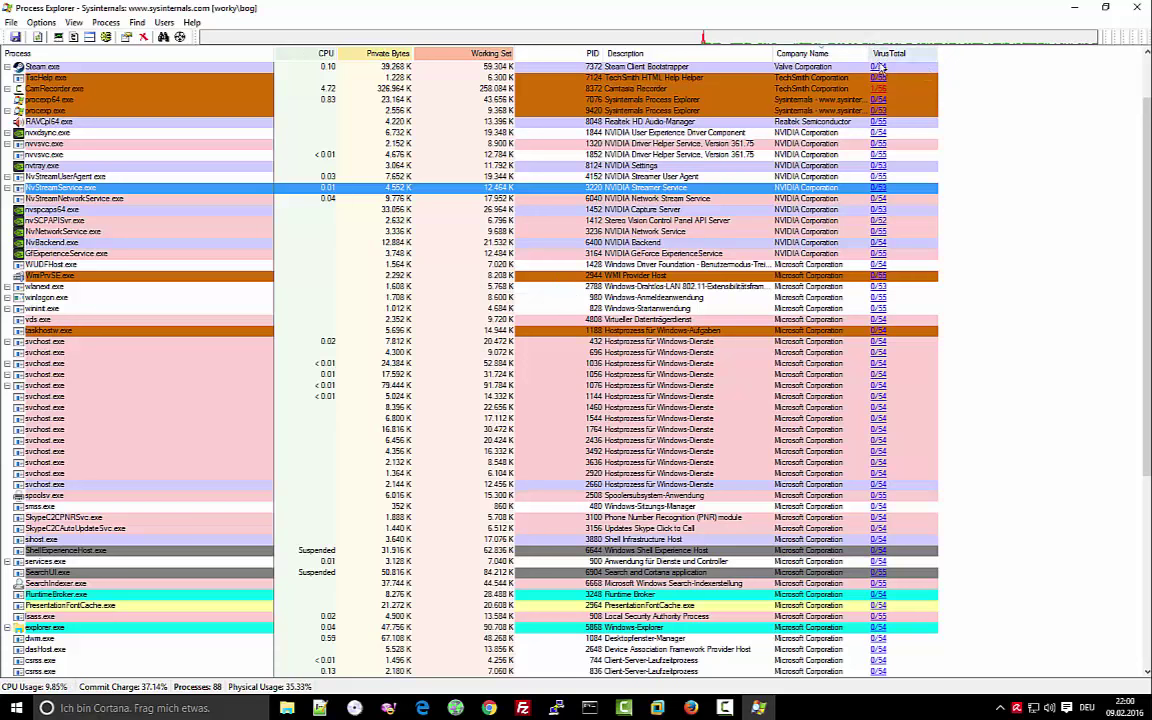
scroll(920, 108, "up", 2)
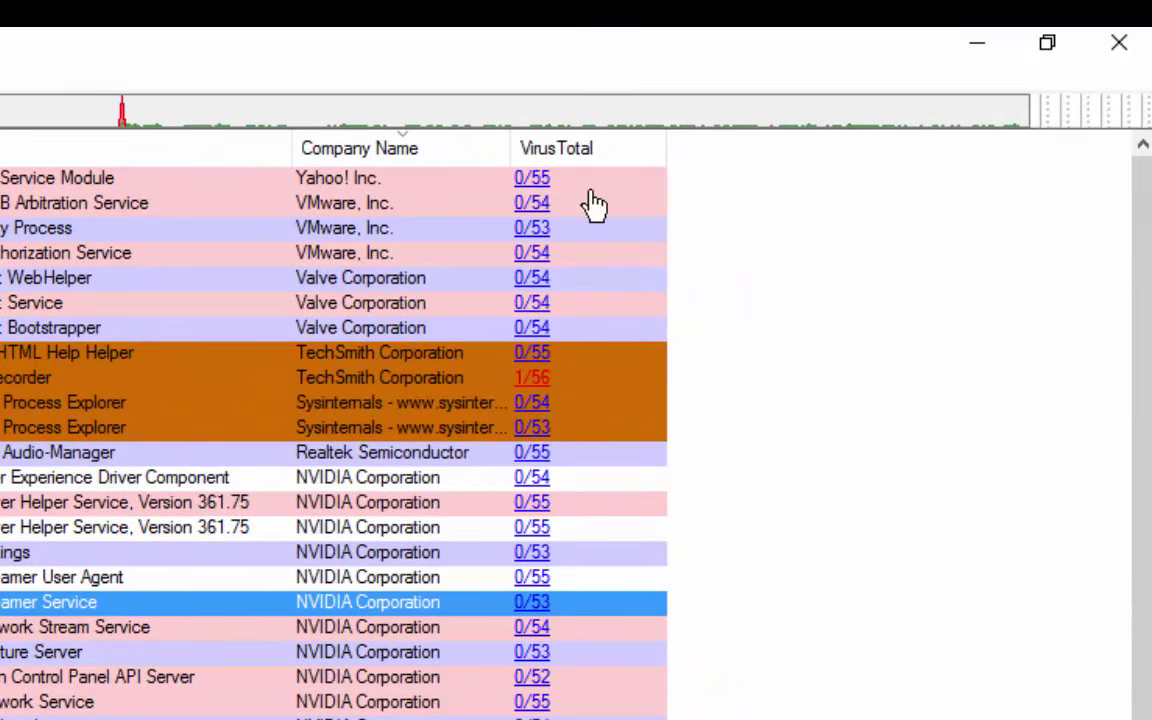
right_click(529, 180)
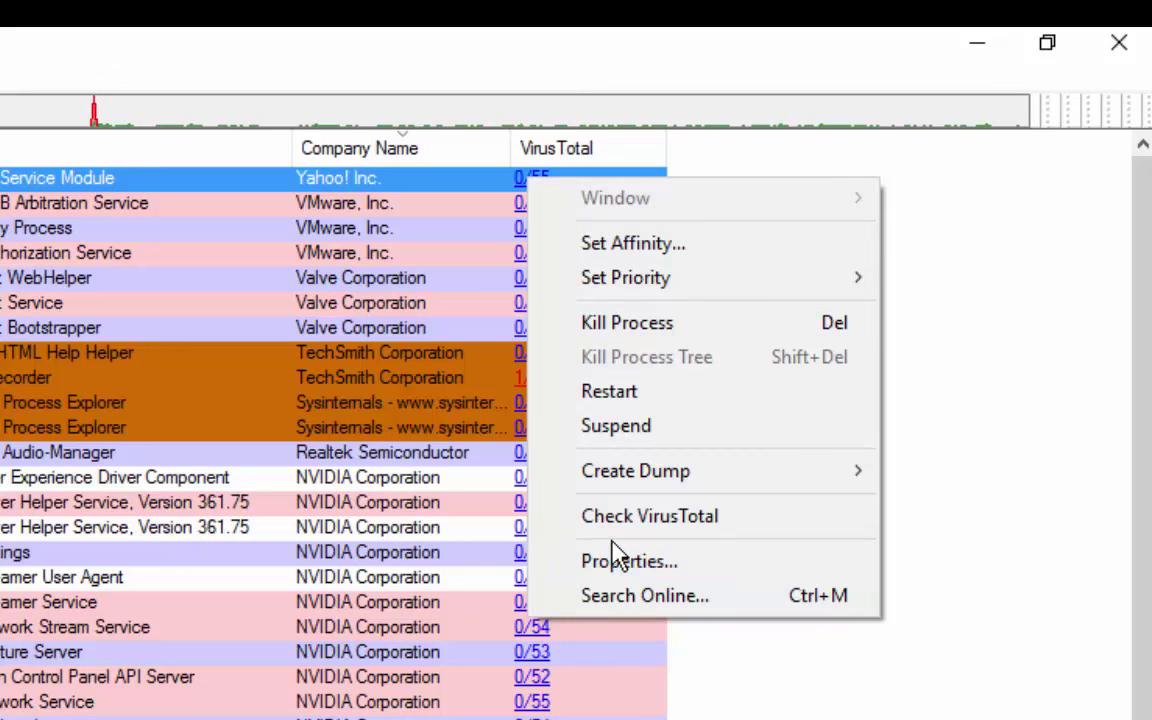
left_click(626, 520)
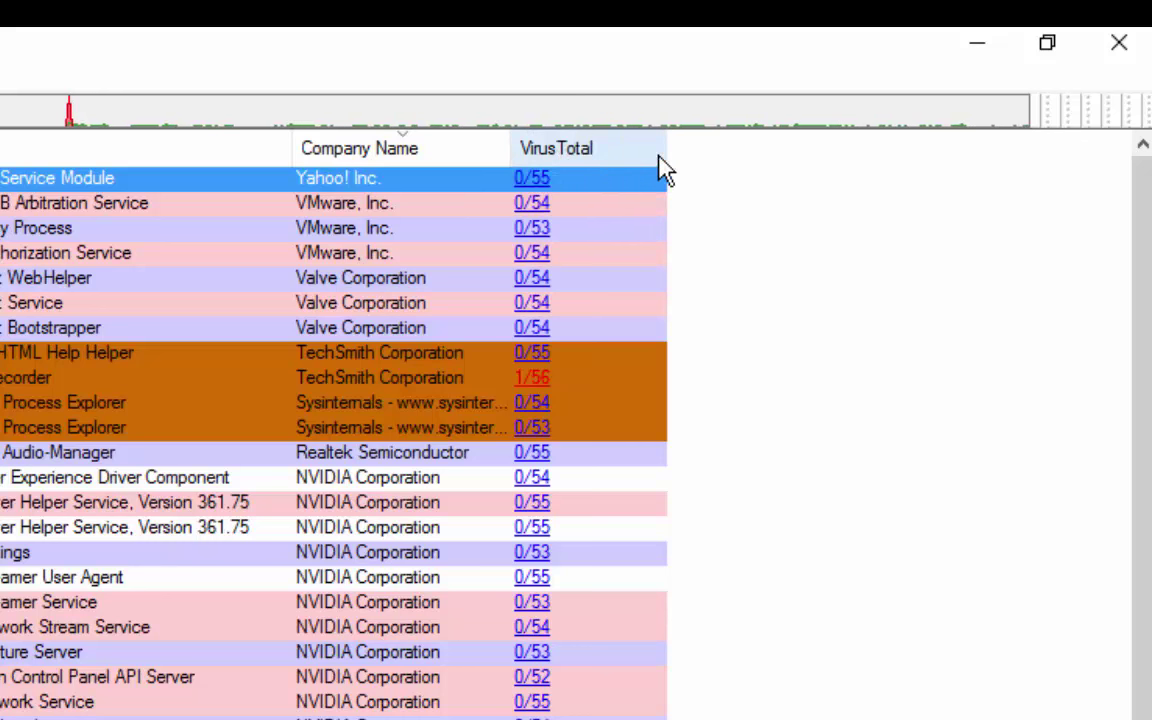
- Open the Yahoo! process's VirusTotal report in a maximized browser window and look through its per-antivirus results
left_click(540, 200)
scroll(540, 200, "down", 6)
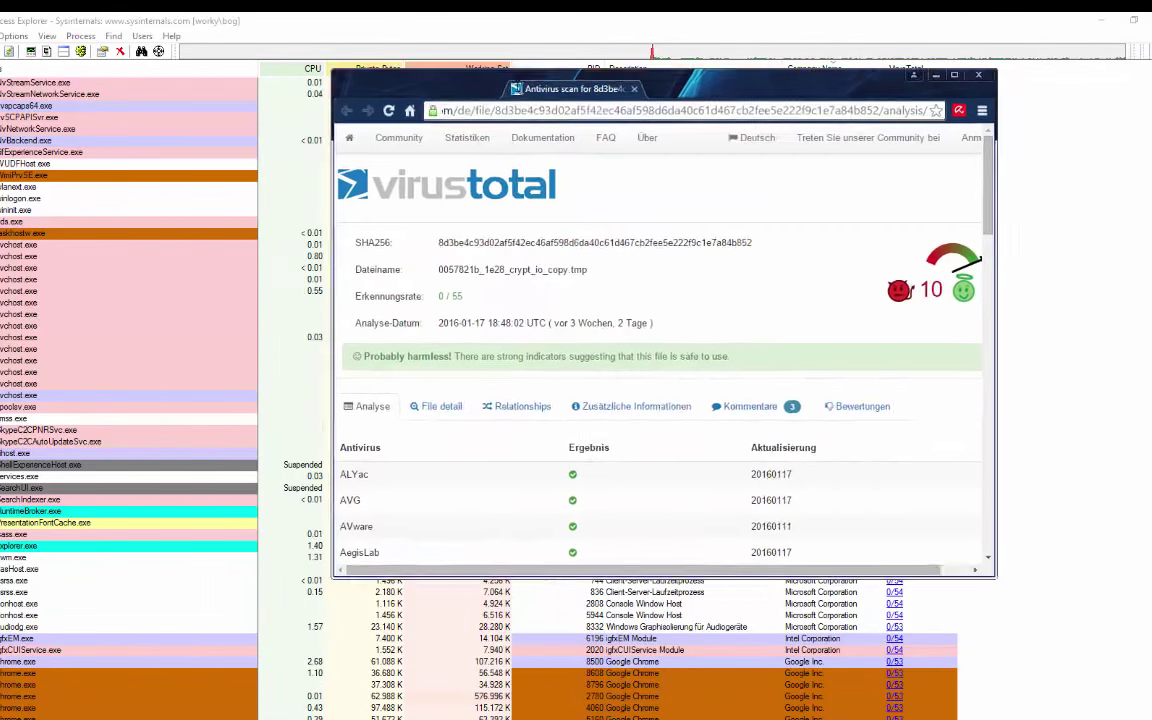
left_click_drag(587, 103, 397, 72)
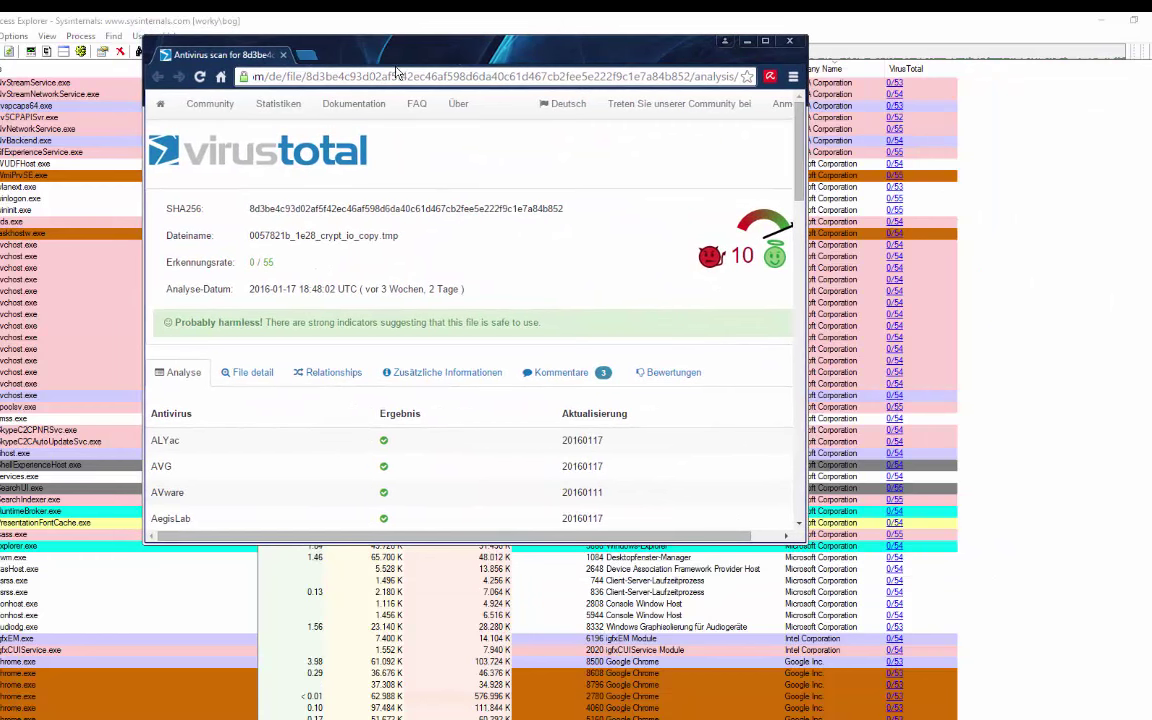
double_click(453, 51)
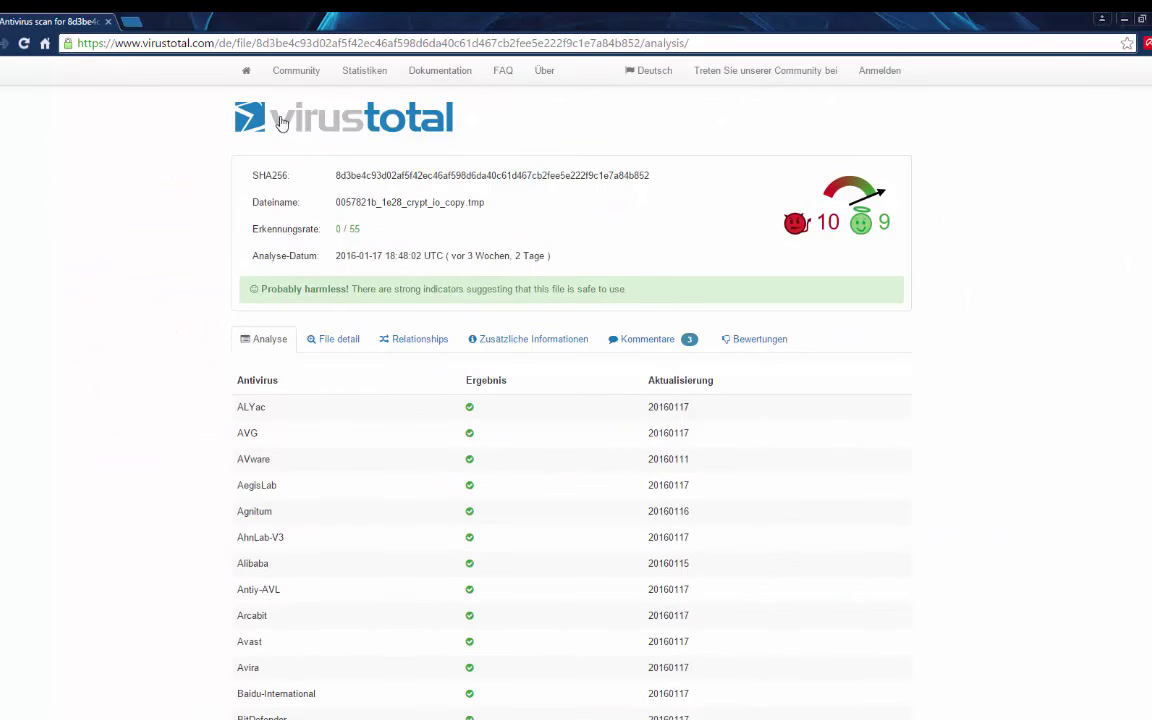
scroll(560, 210, "down", 3)
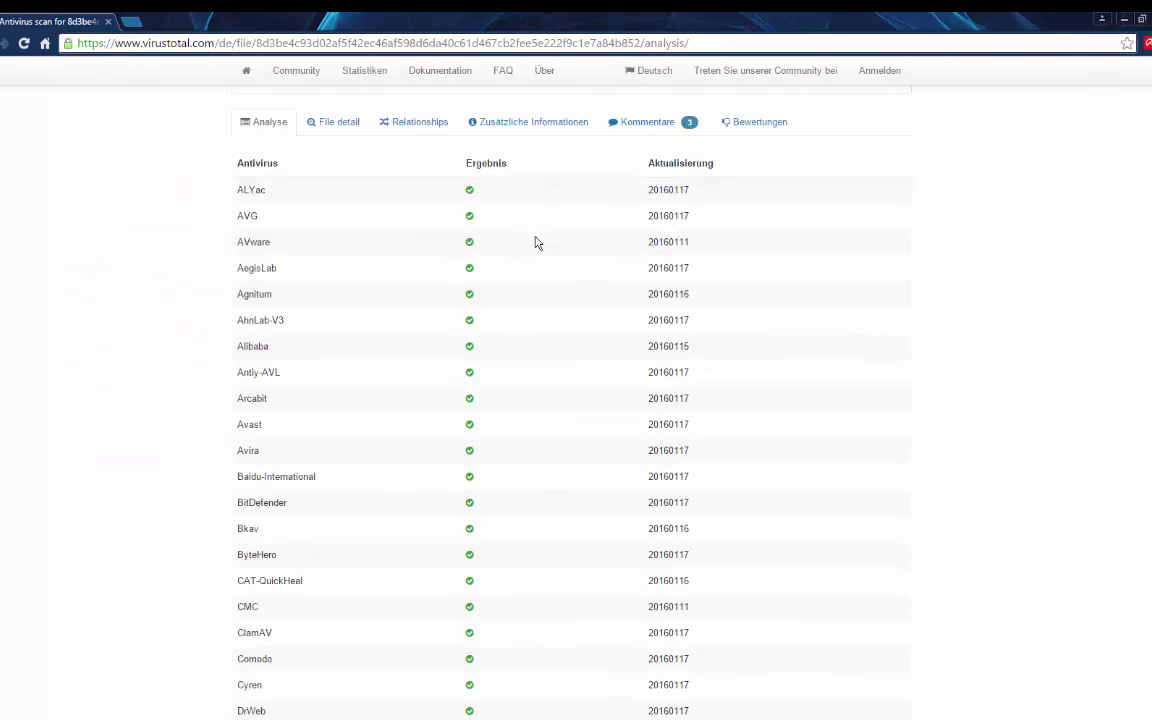
scroll(535, 242, "up", 3)
- Open the file details of the VirusTotal report and look over the copyright, signature block and PE information
left_click(332, 345)
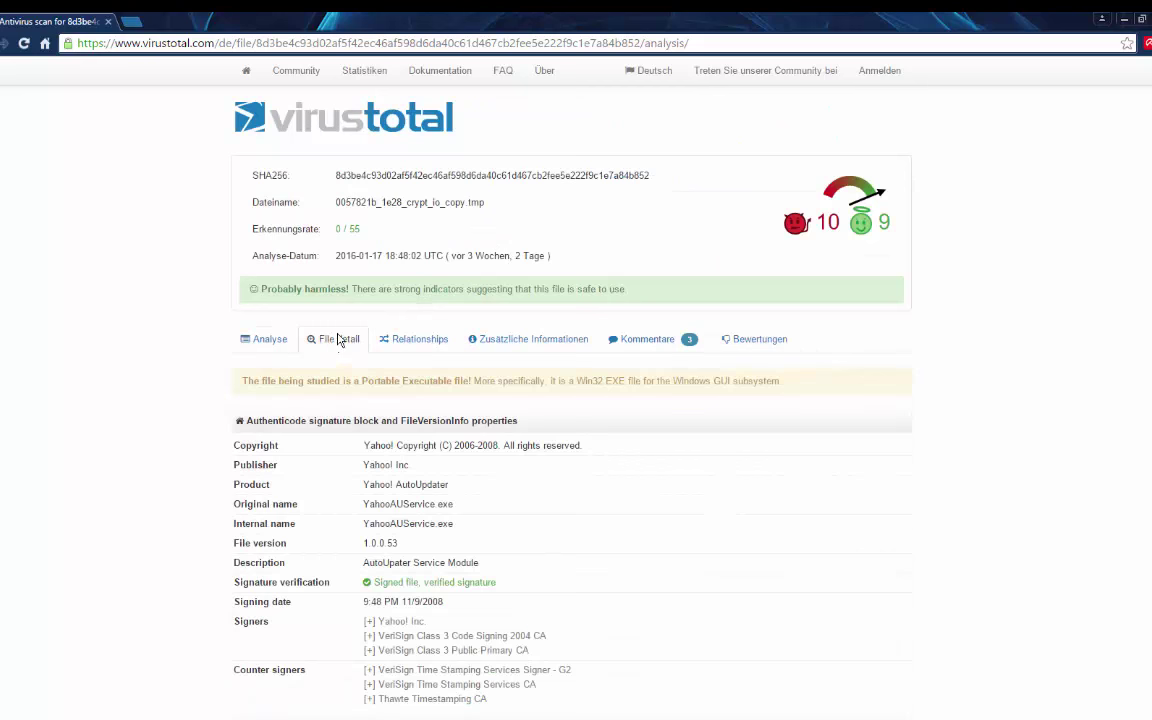
scroll(339, 300, "down", 2)
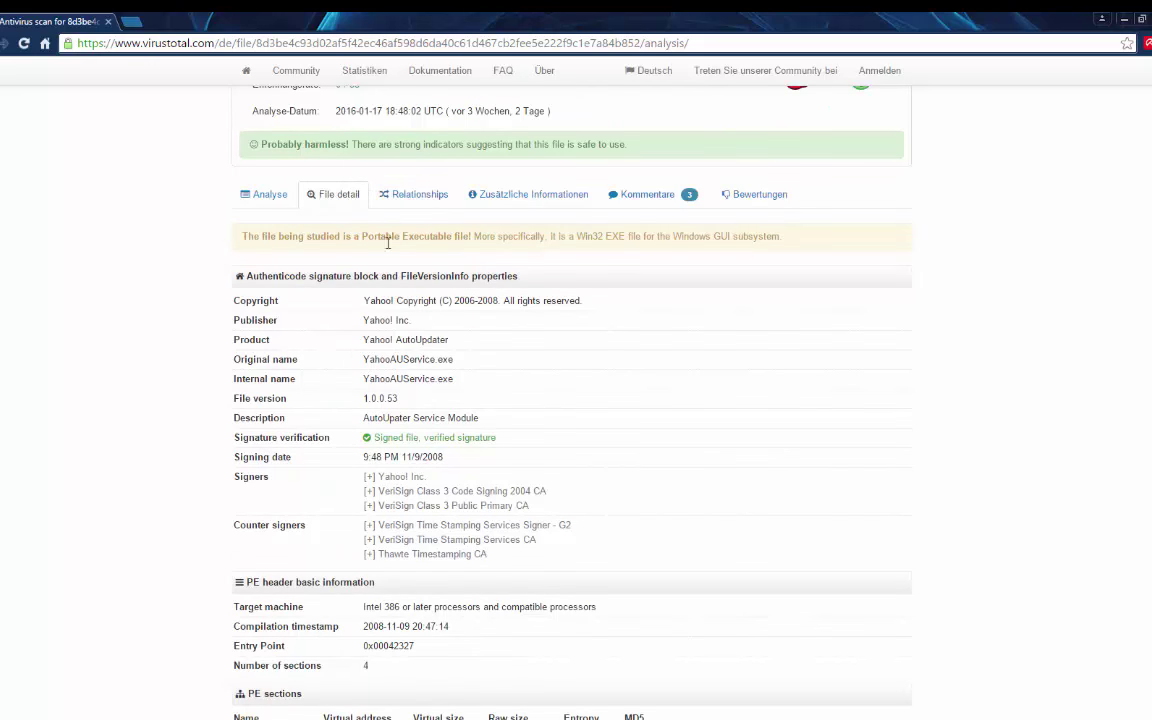
left_click_drag(389, 302, 585, 301)
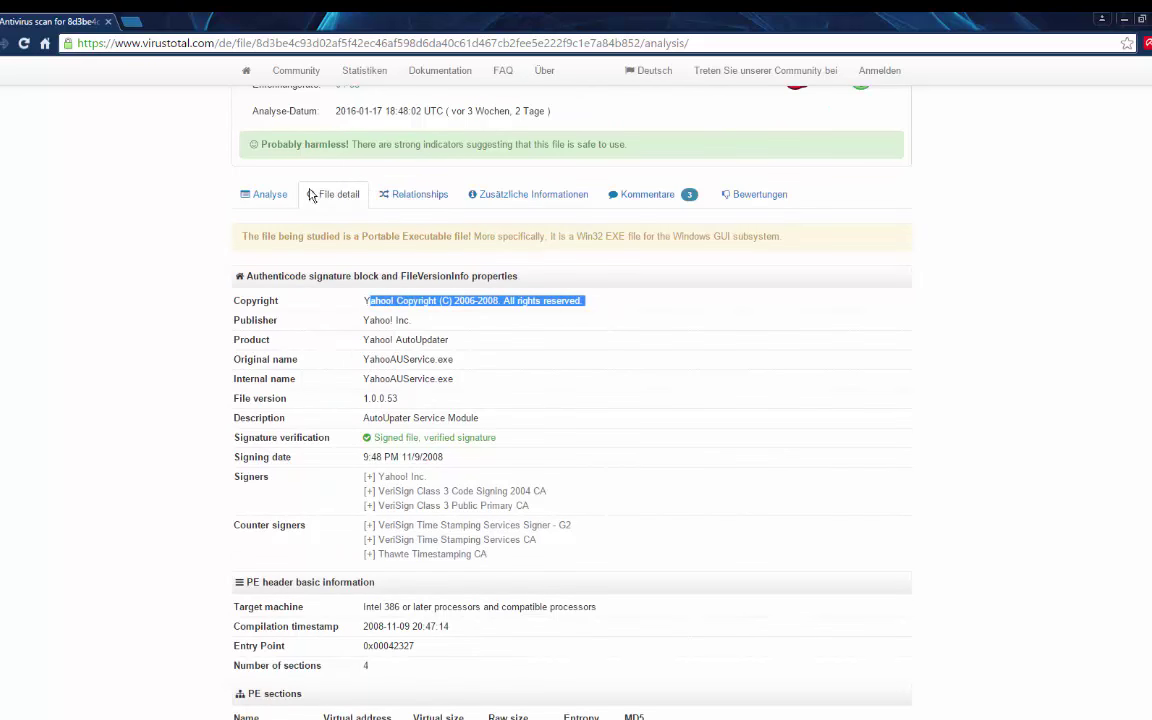
scroll(343, 217, "down", 2)
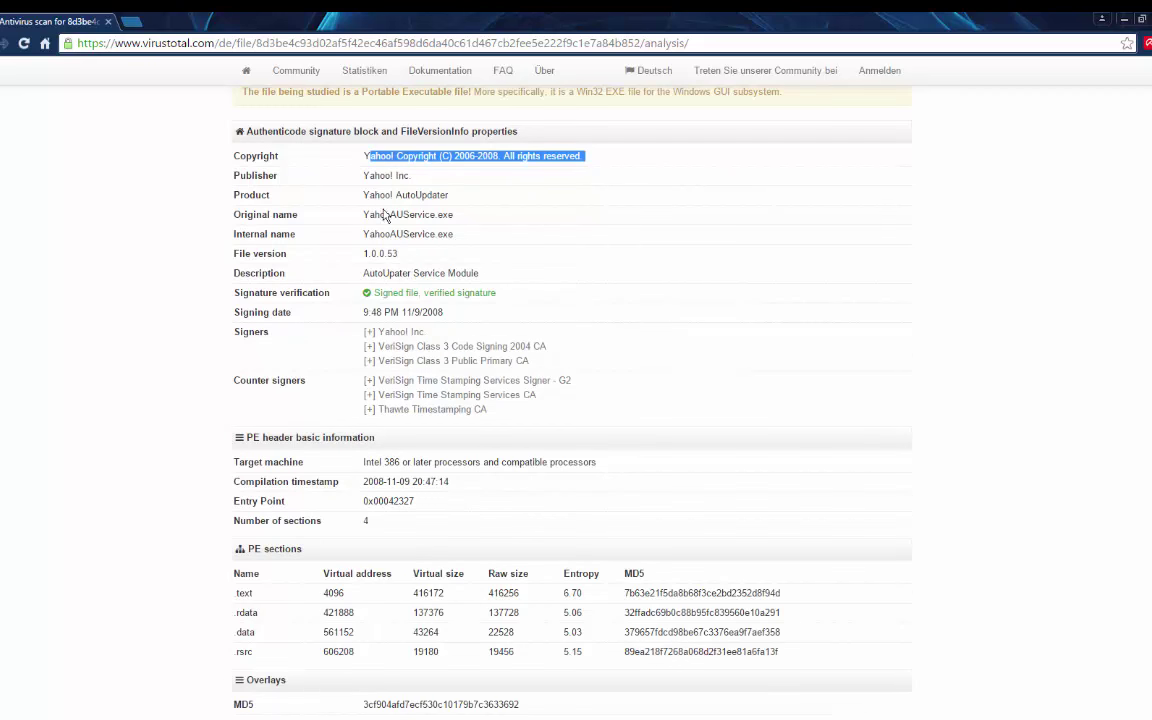
scroll(352, 218, "up", 3)
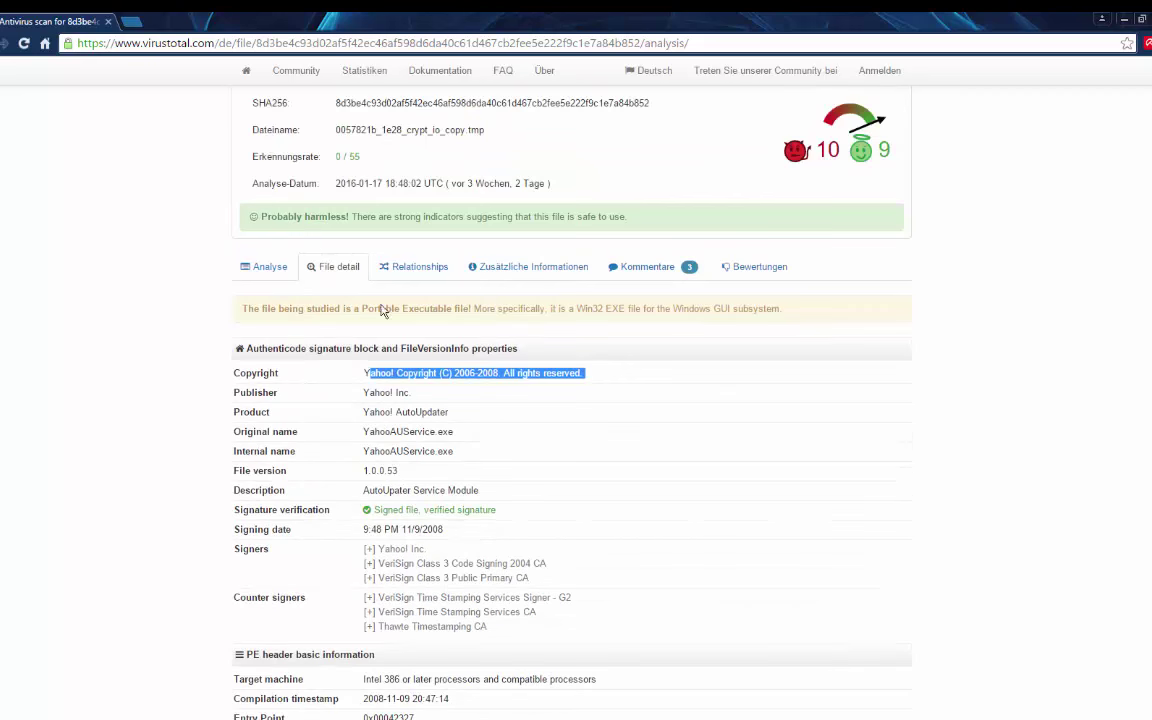
scroll(568, 231, "down", 5)
scroll(331, 210, "up", 3)
- Examine the file's publisher, product, original name, internal name and signature verification in the report
left_click_drag(246, 247, 456, 262)
left_click(248, 267)
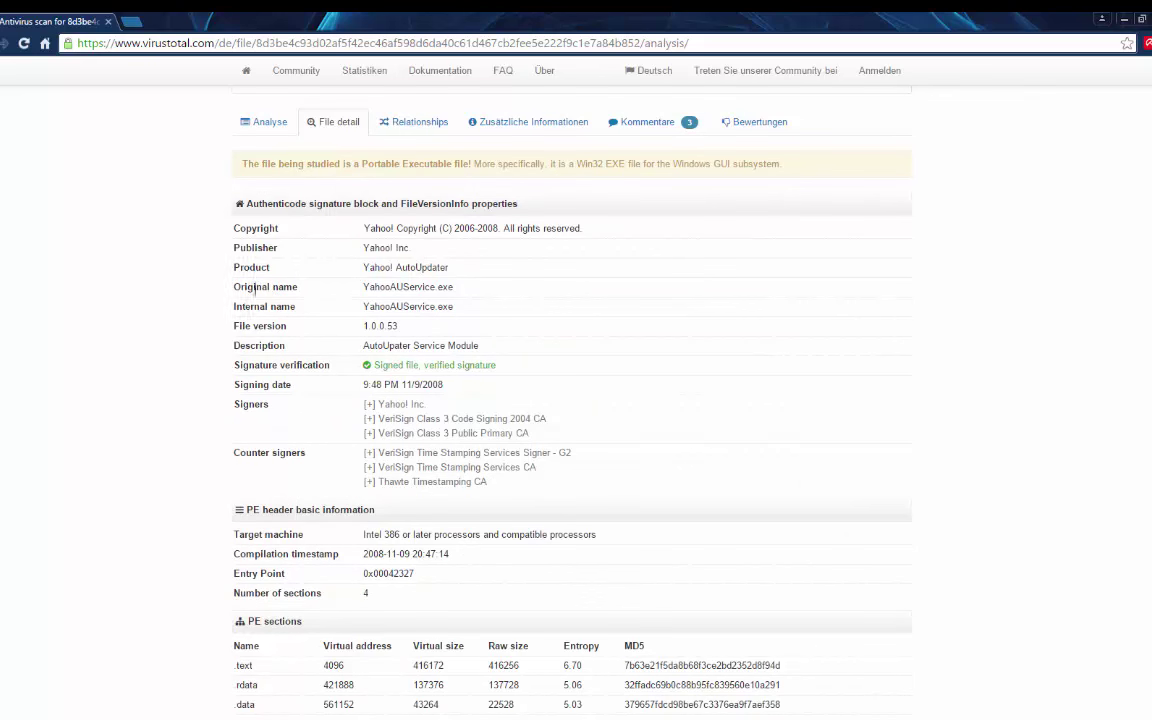
left_click_drag(255, 287, 398, 289)
left_click(290, 312)
left_click_drag(243, 306, 337, 308)
left_click(419, 300)
scroll(566, 342, "down", 1)
left_click_drag(431, 292, 550, 310)
left_click(421, 308)
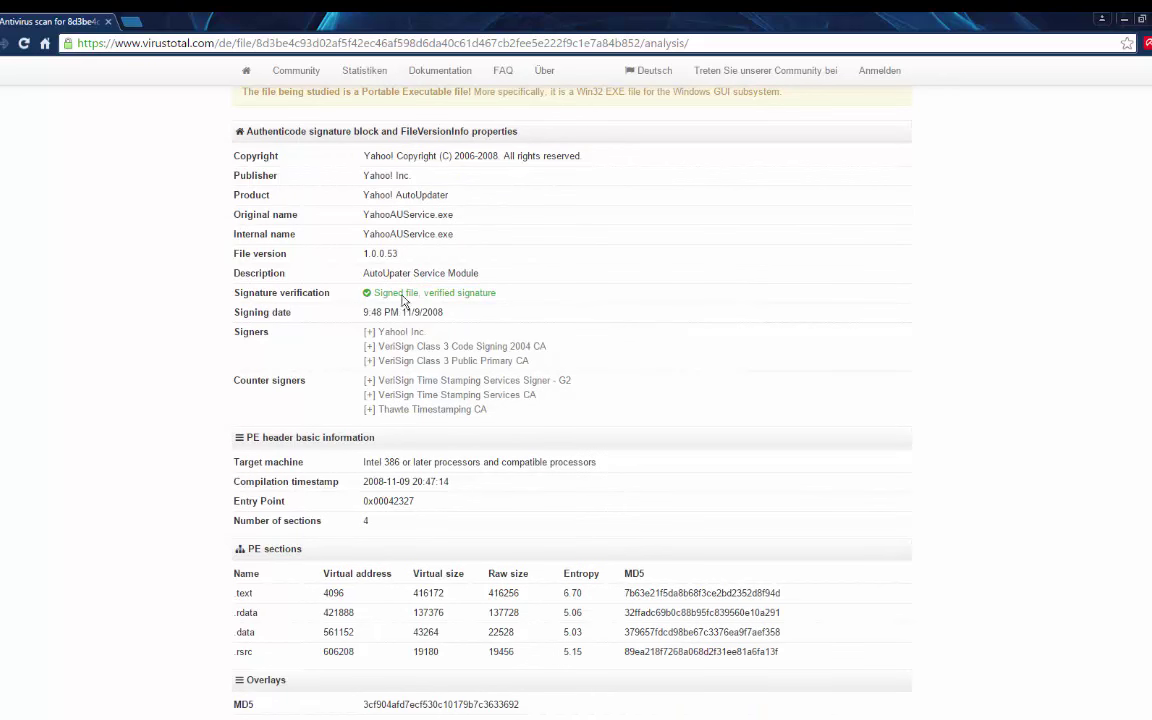
- Look through the PE header information, PE sections, overlays and PE imports of the file
scroll(377, 305, "down", 1)
scroll(424, 229, "down", 3)
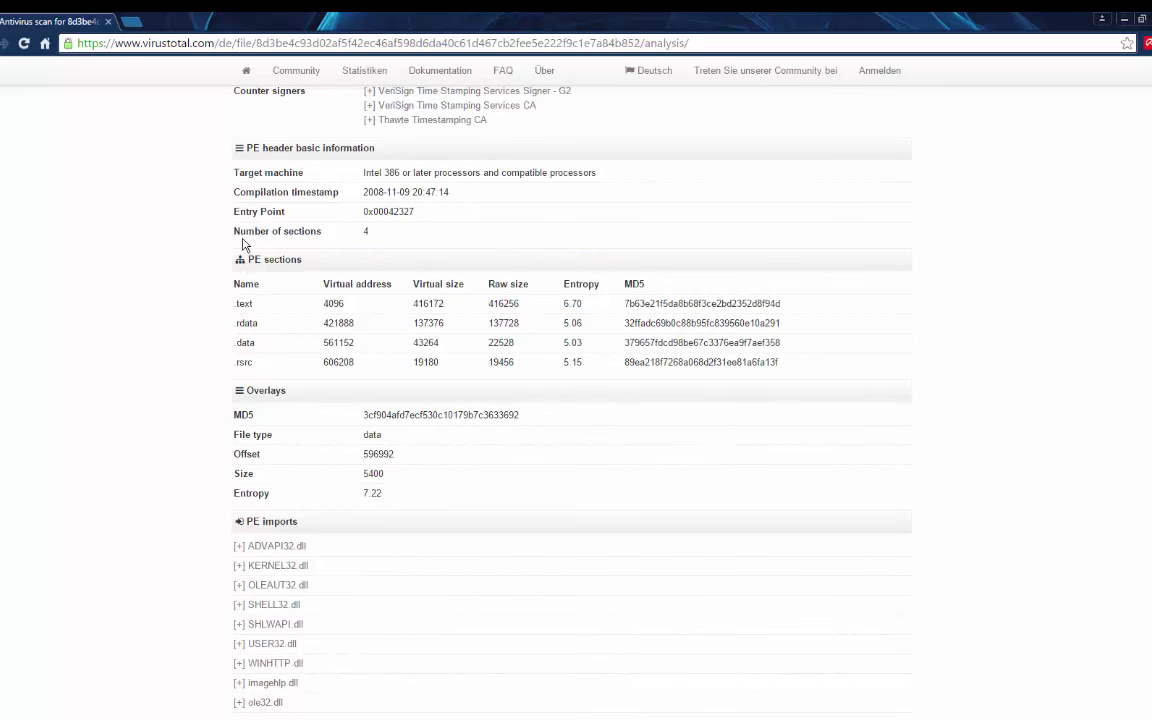
scroll(231, 283, "down", 2)
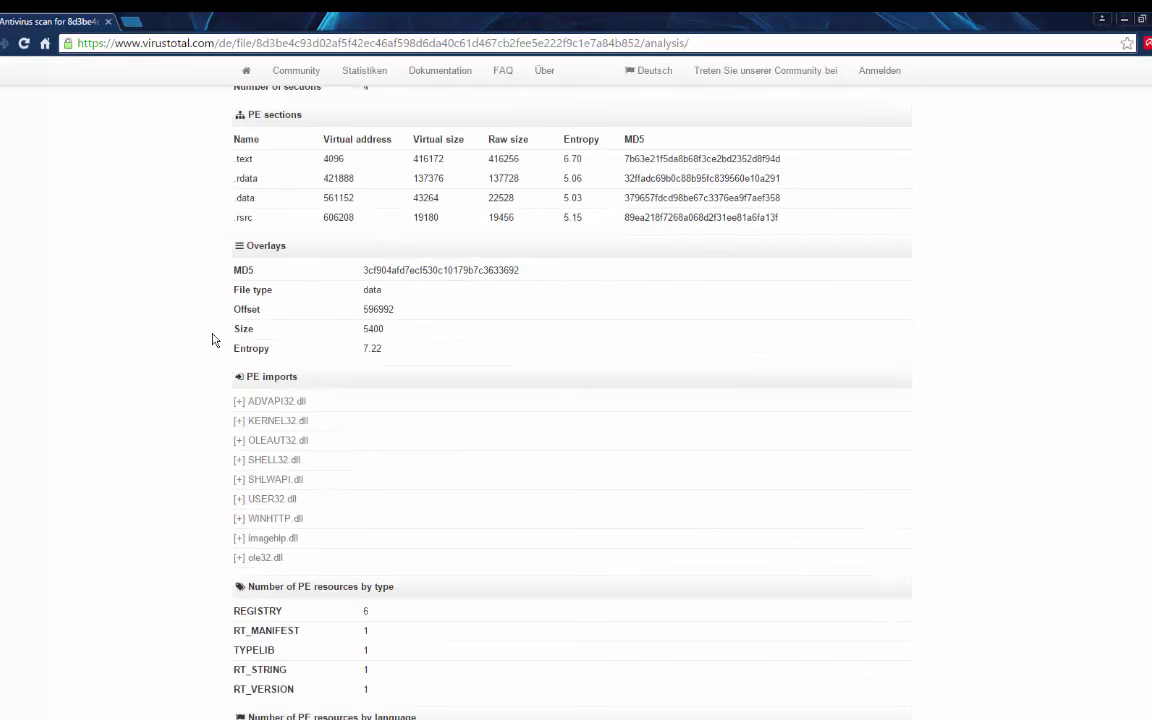
- Look through the PE resources and ExifTool file metadata, and view the file's relationships in the VirusTotal report
scroll(270, 335, "down", 10)
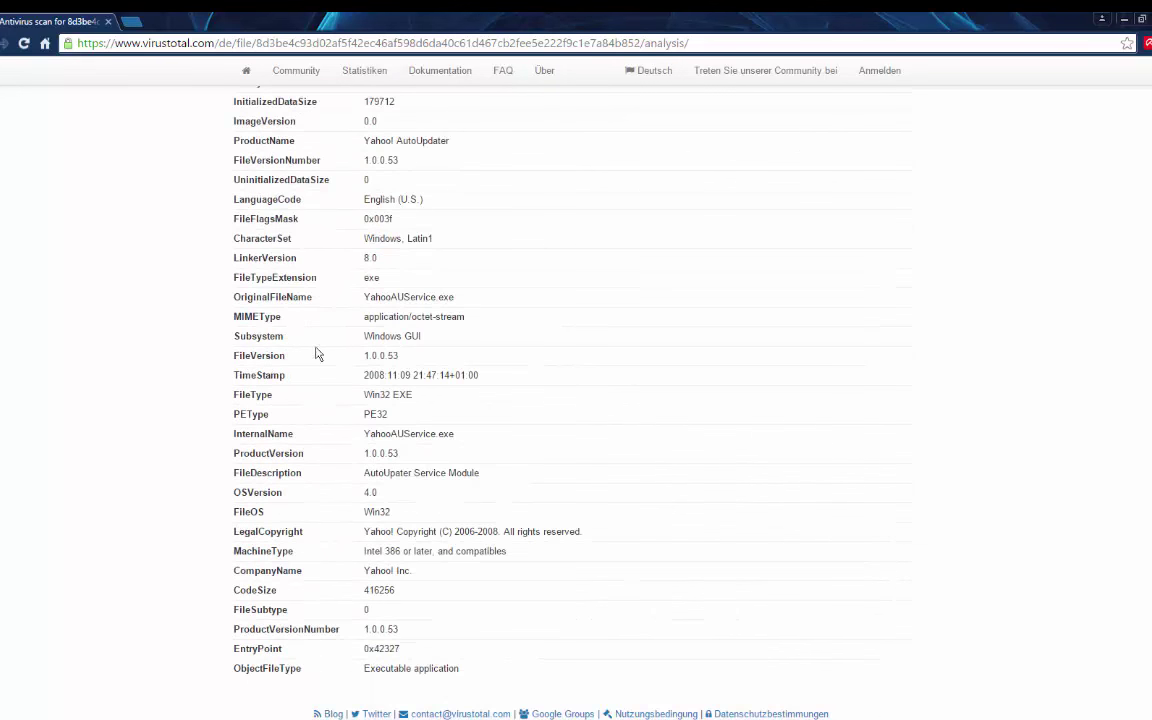
scroll(320, 355, "up", 3)
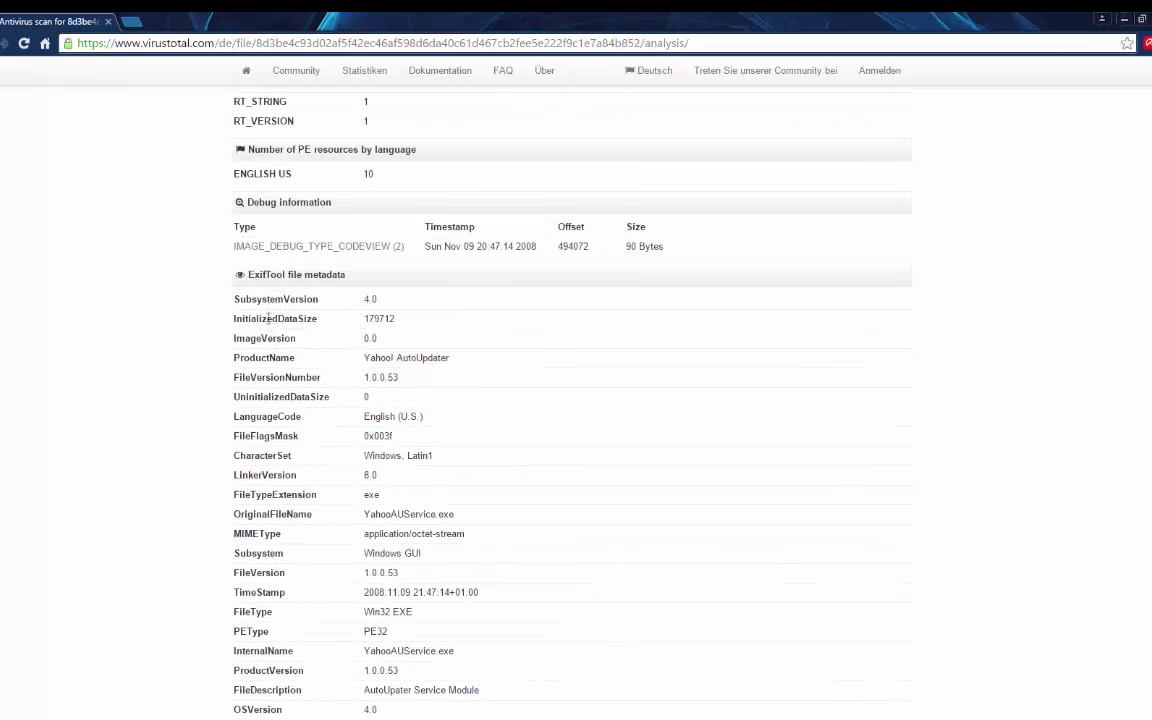
scroll(308, 362, "down", 3)
scroll(427, 394, "up", 20)
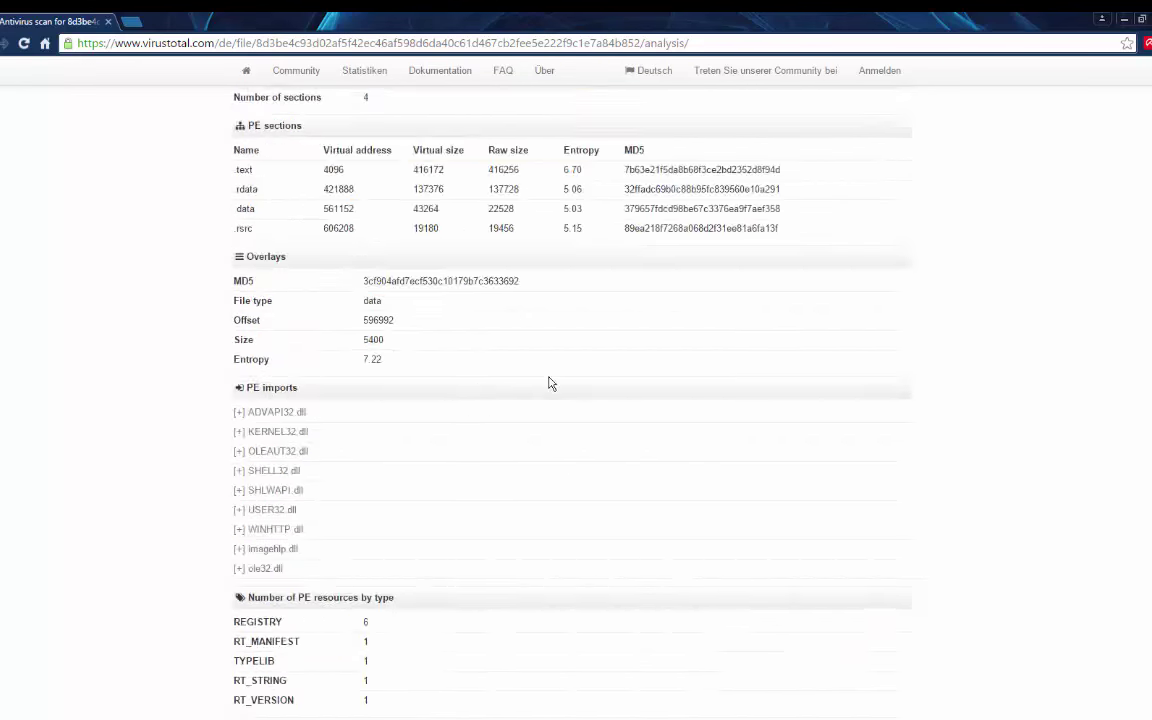
left_click(405, 278)
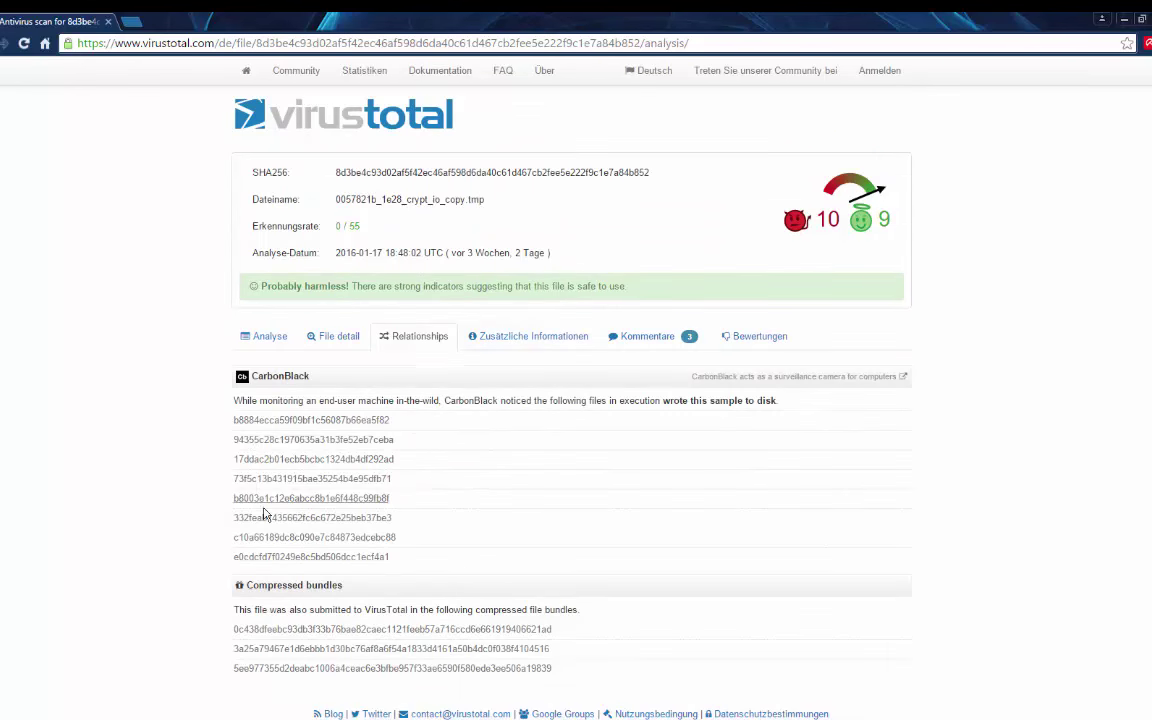
- Examine the file's hashes, type identification and VirusTotal metadata in the report's additional information
left_click(480, 336)
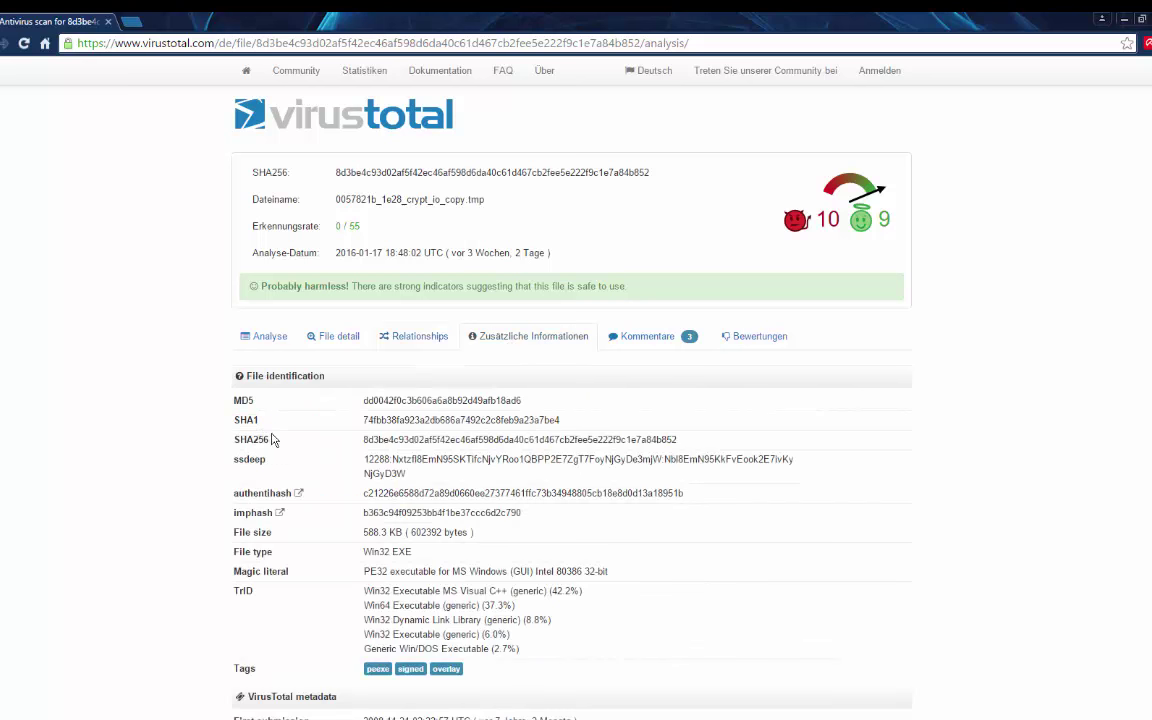
double_click(236, 401)
left_click_drag(363, 421, 563, 424)
left_click(548, 432)
scroll(604, 457, "down", 3)
scroll(604, 457, "down", 2)
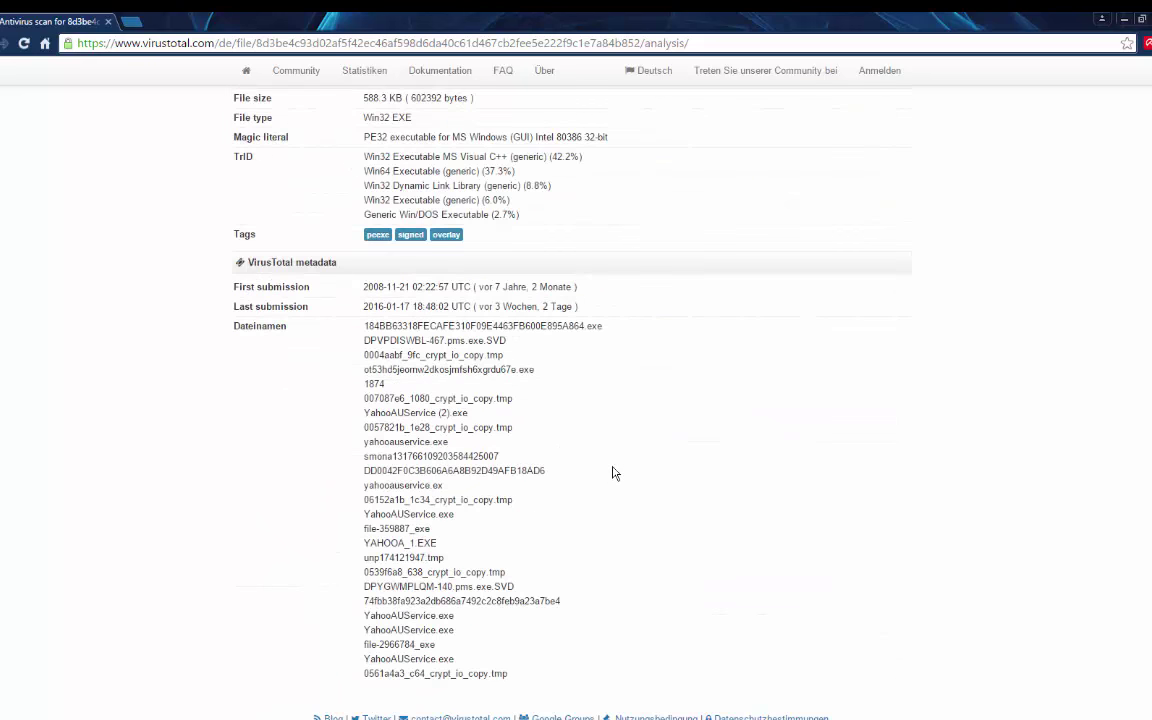
scroll(539, 221, "up", 5)
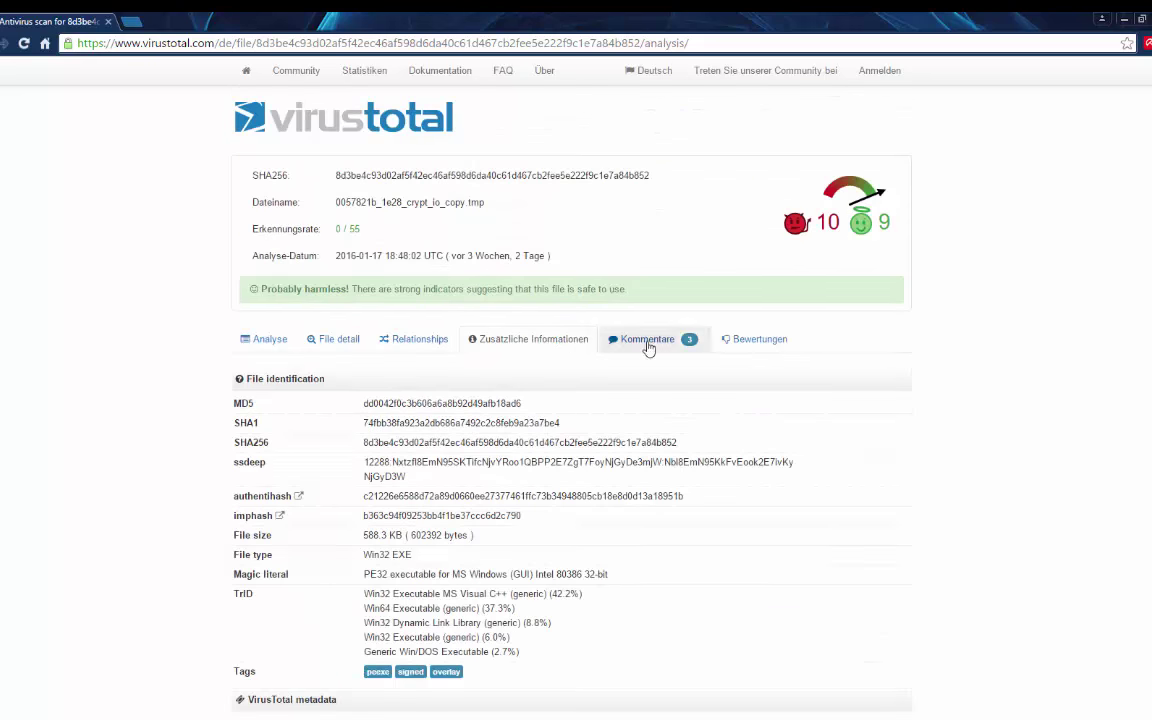
- Check the comments and community ratings given to the file in the report
left_click(645, 341)
left_click(762, 340)
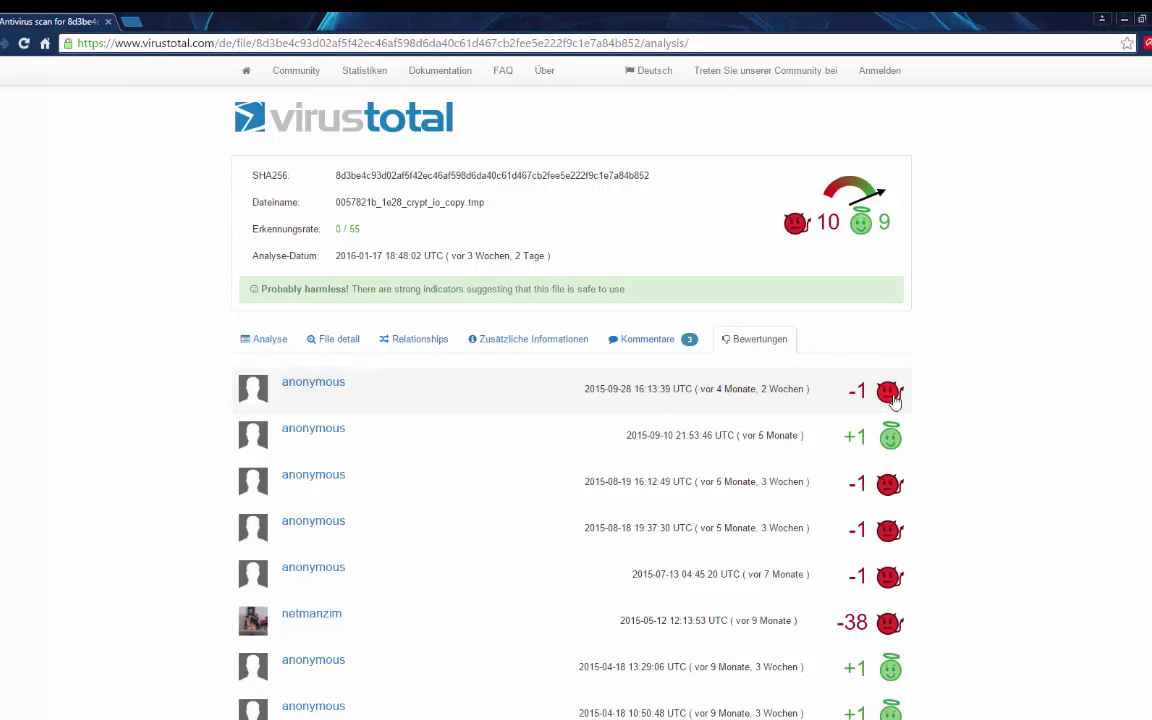
left_click(333, 341)
- Return to the report's analysis results and look through the full list of antivirus engines
left_click(262, 341)
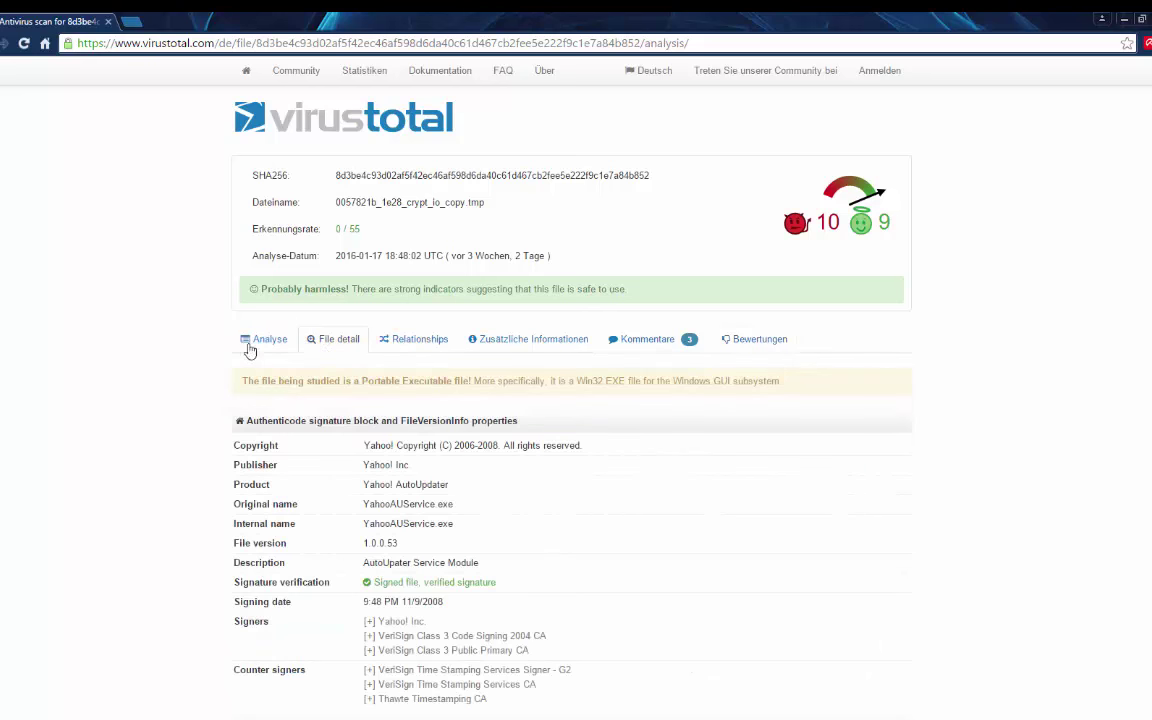
scroll(258, 345, "down", 10)
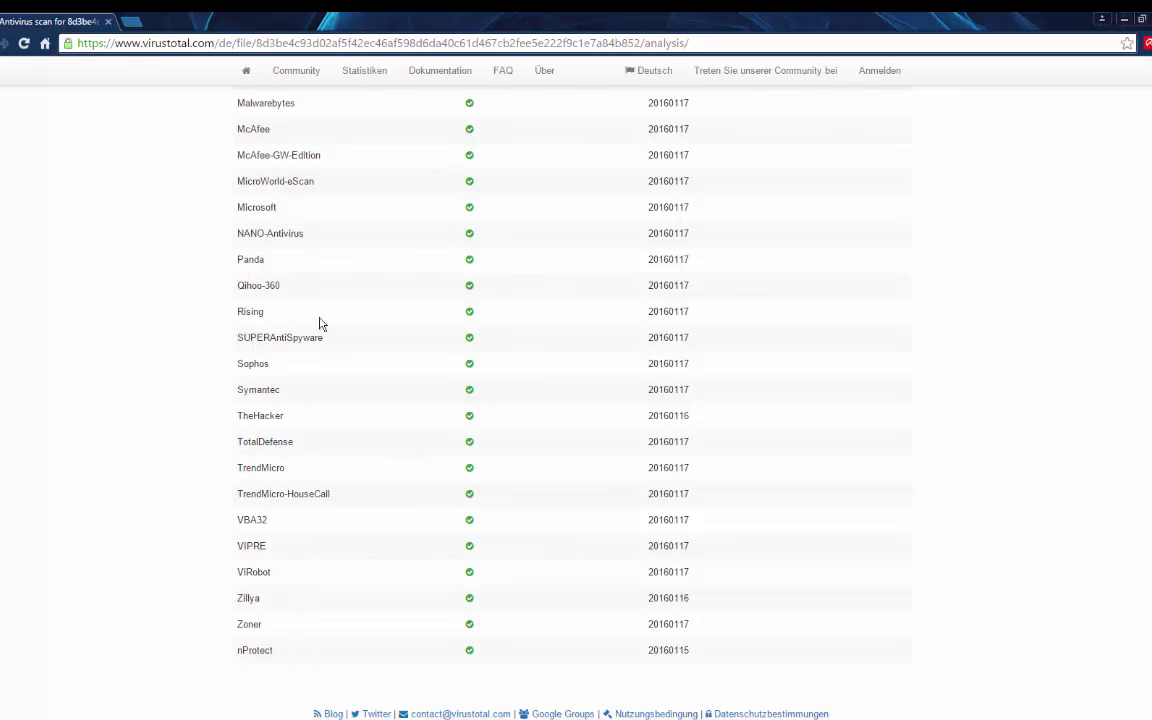
scroll(320, 528, "up", 10)
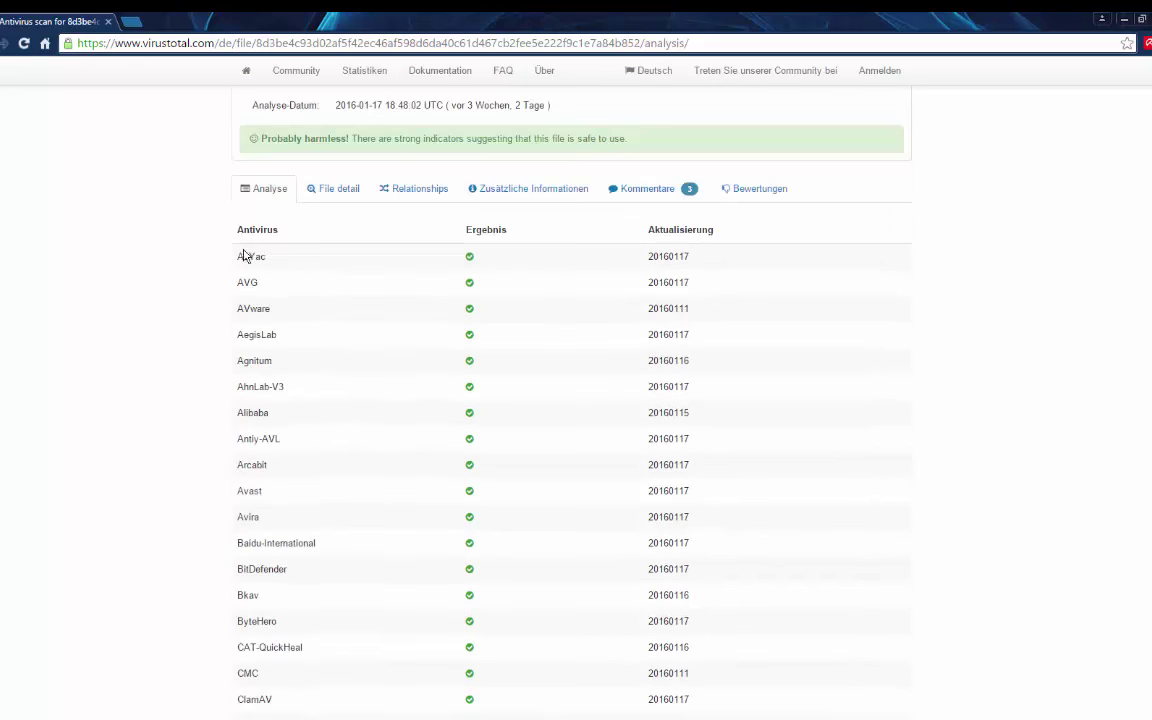
left_click_drag(241, 257, 363, 470)
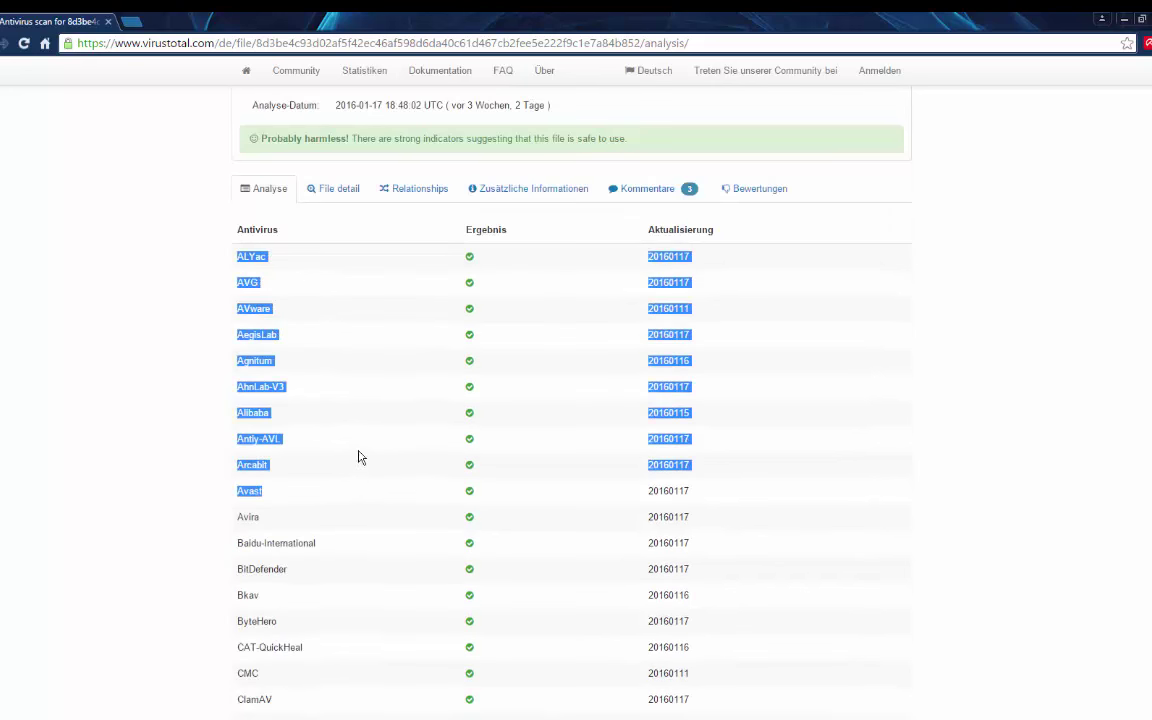
scroll(379, 442, "down", 2)
scroll(379, 442, "down", 10)
scroll(334, 419, "up", 12)
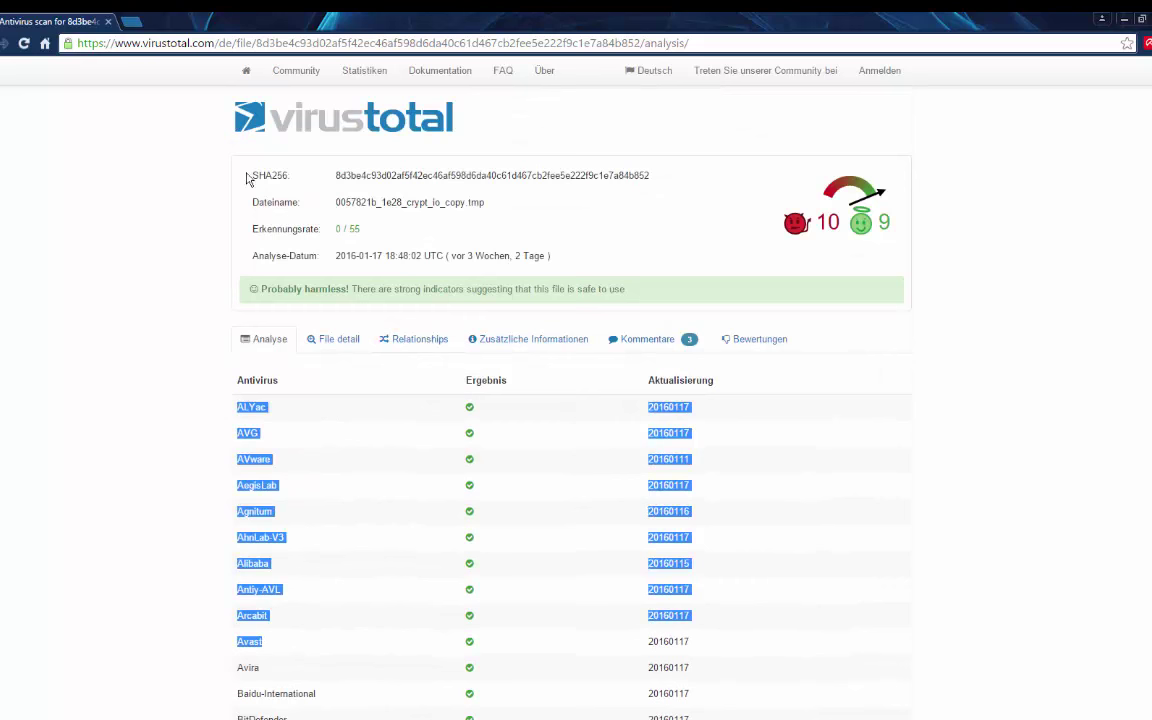
scroll(393, 216, "down", 6)
scroll(507, 278, "up", 6)
- Switch to Process Explorer and look through the process list, briefly toggling the lower pane
key("alt+Tab")
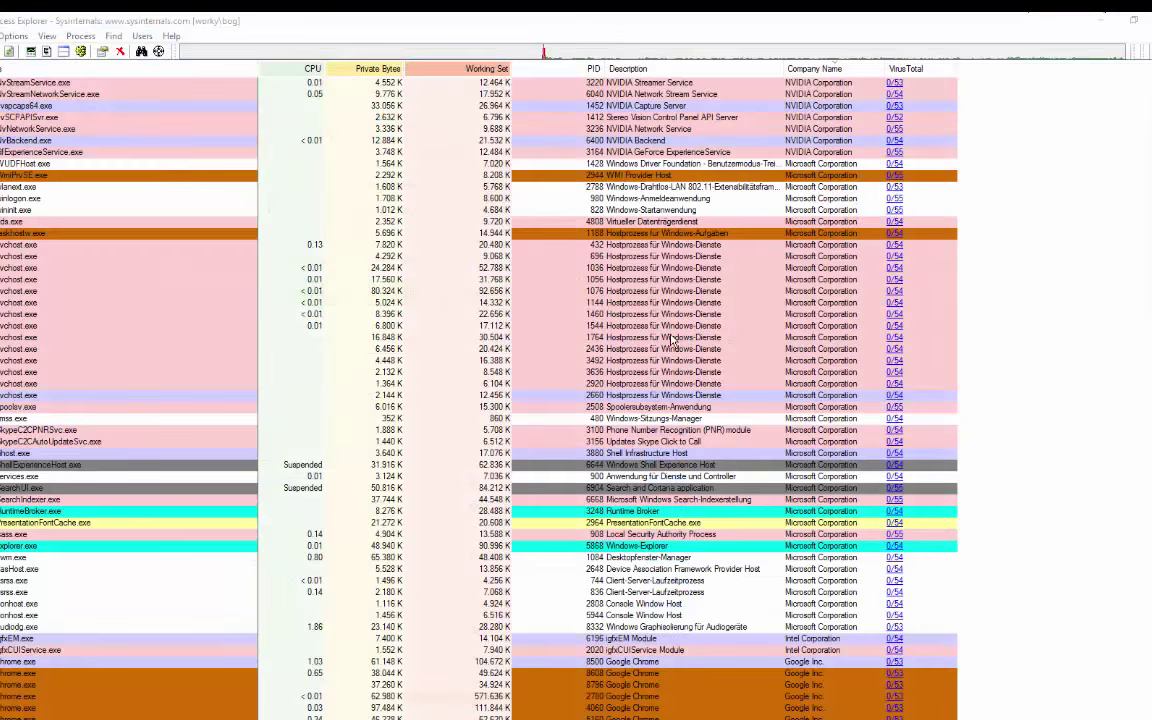
scroll(543, 391, "down", 4)
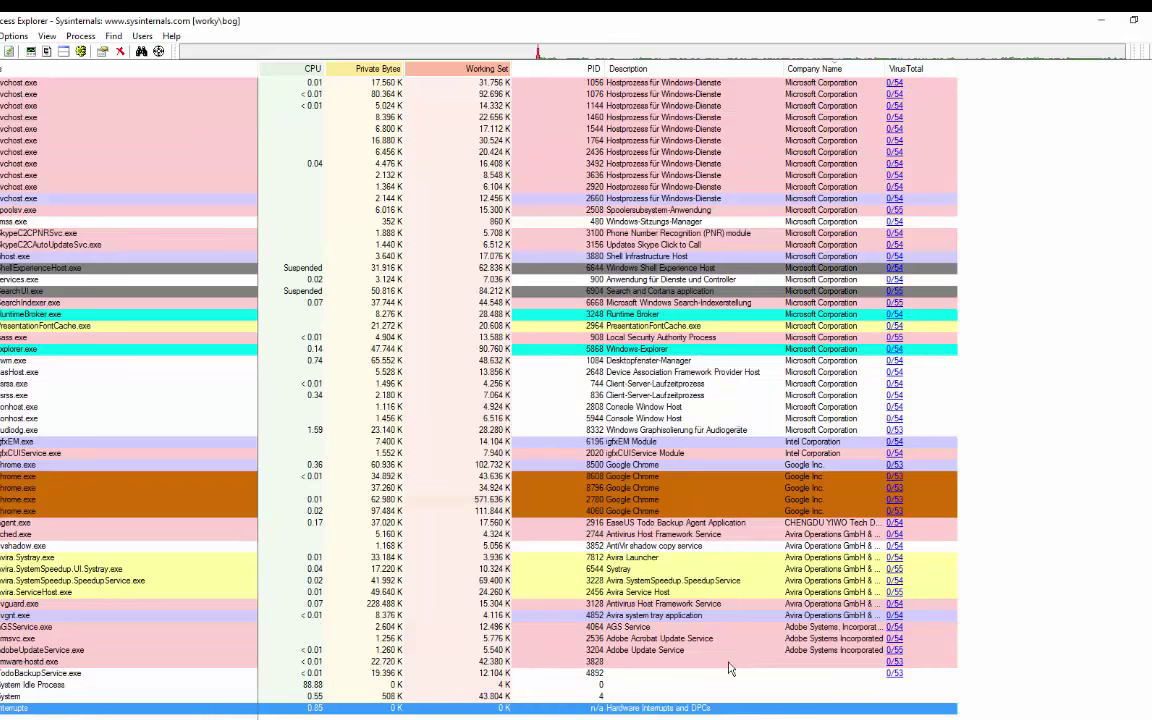
scroll(258, 117, "up", 10)
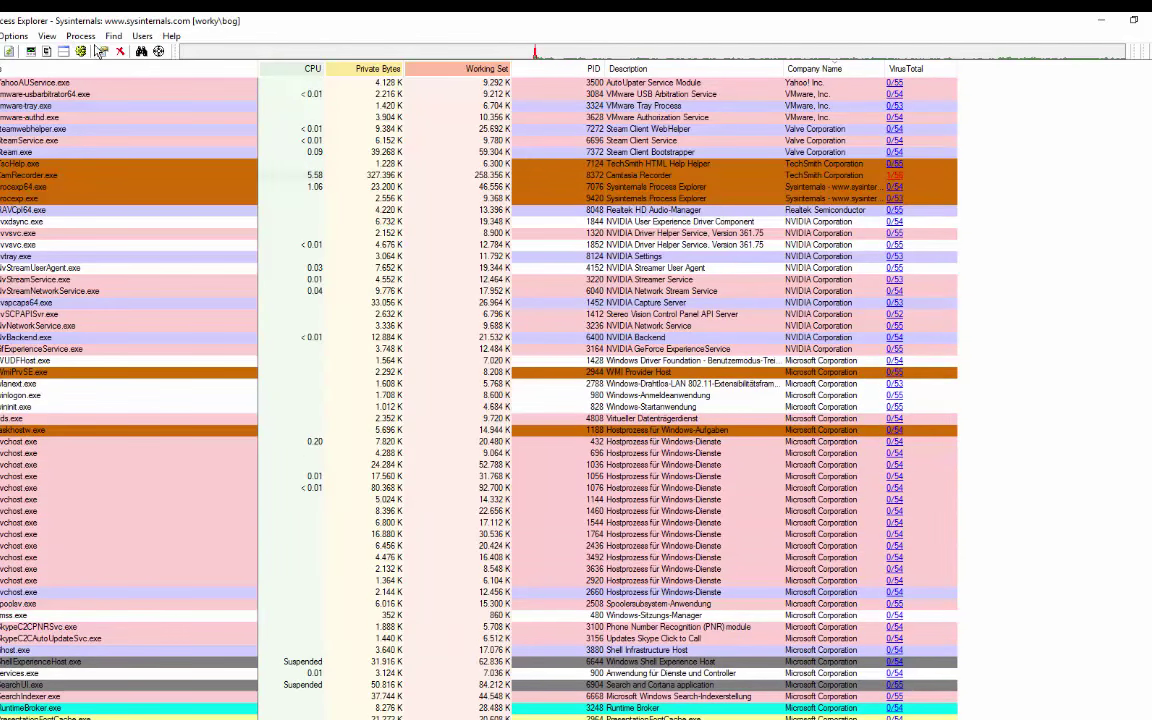
left_click(62, 52)
left_click(62, 52)
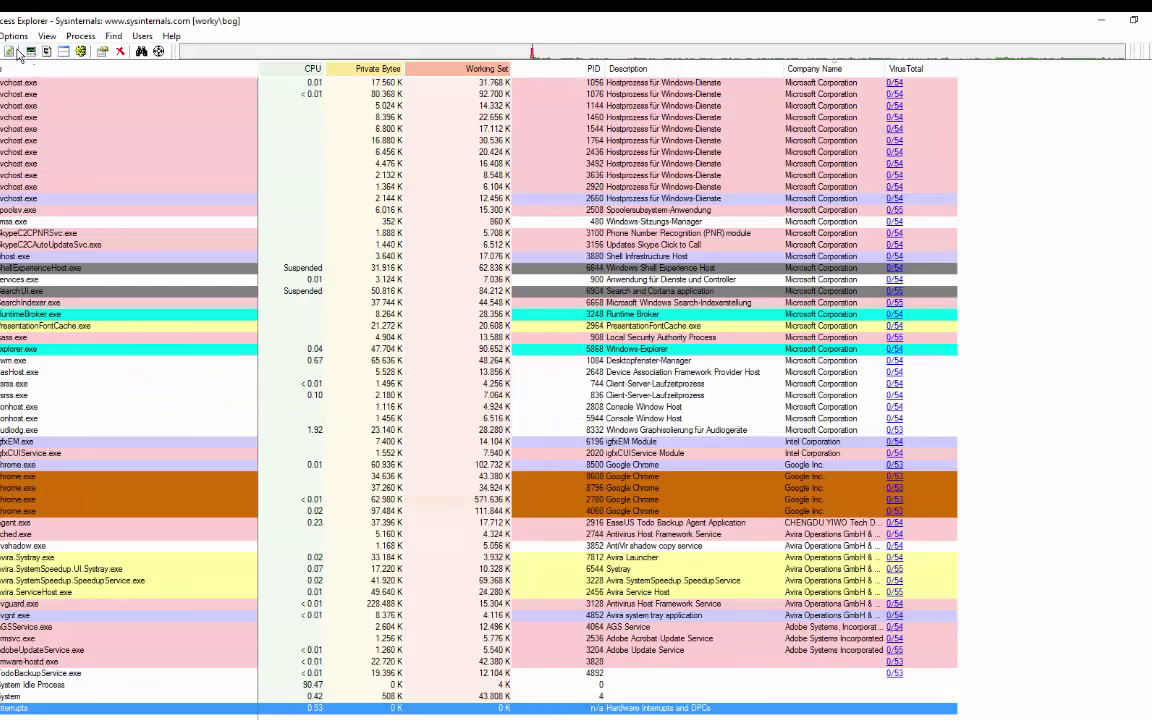
- Open System Information, look over the CPU, summary, memory, I/O and GPU graphs, and close it
left_click(30, 51)
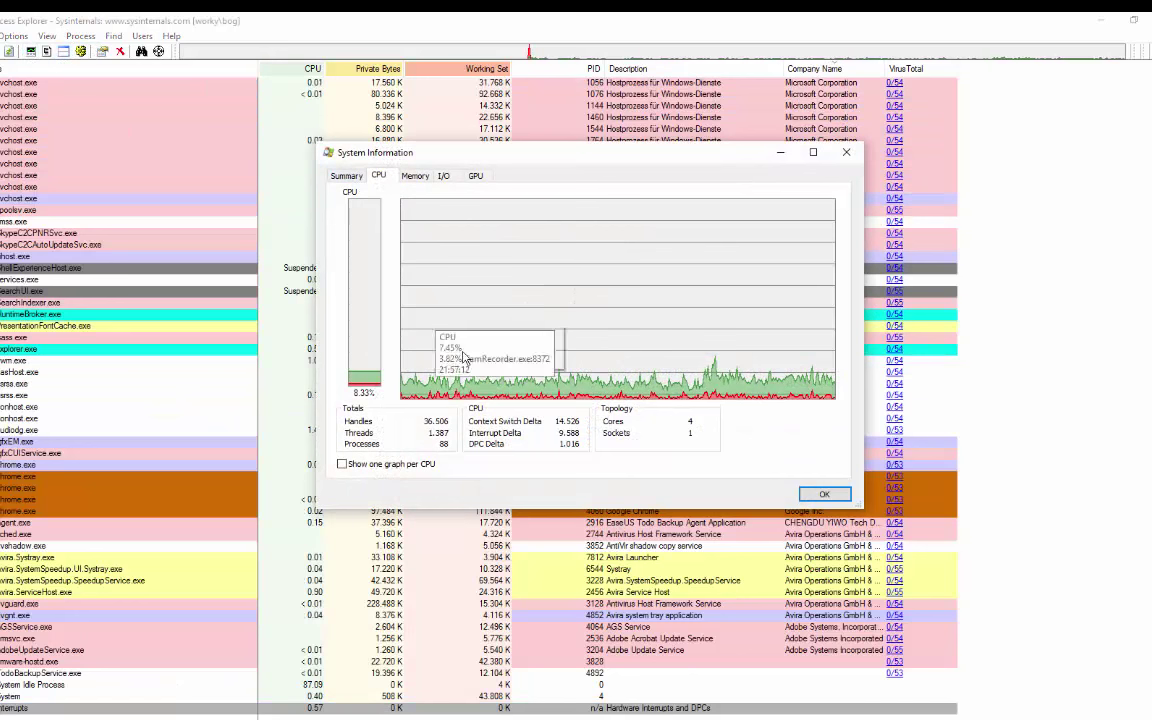
mouse_move(720, 375)
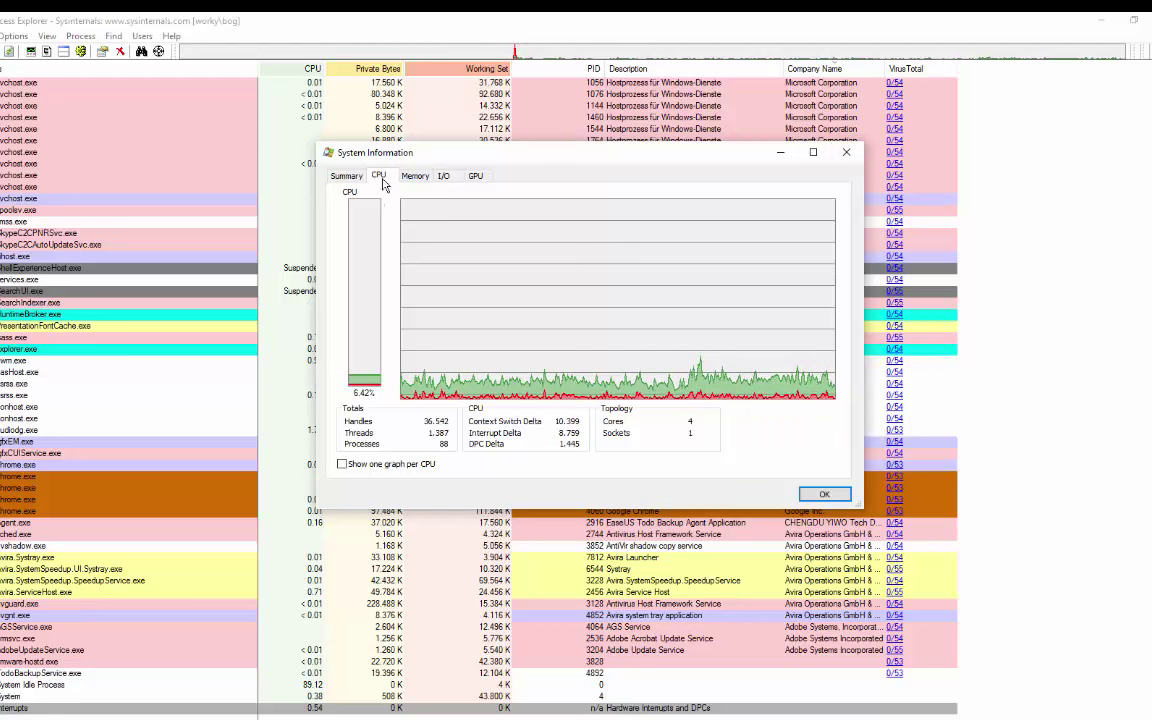
left_click(346, 175)
mouse_move(393, 210)
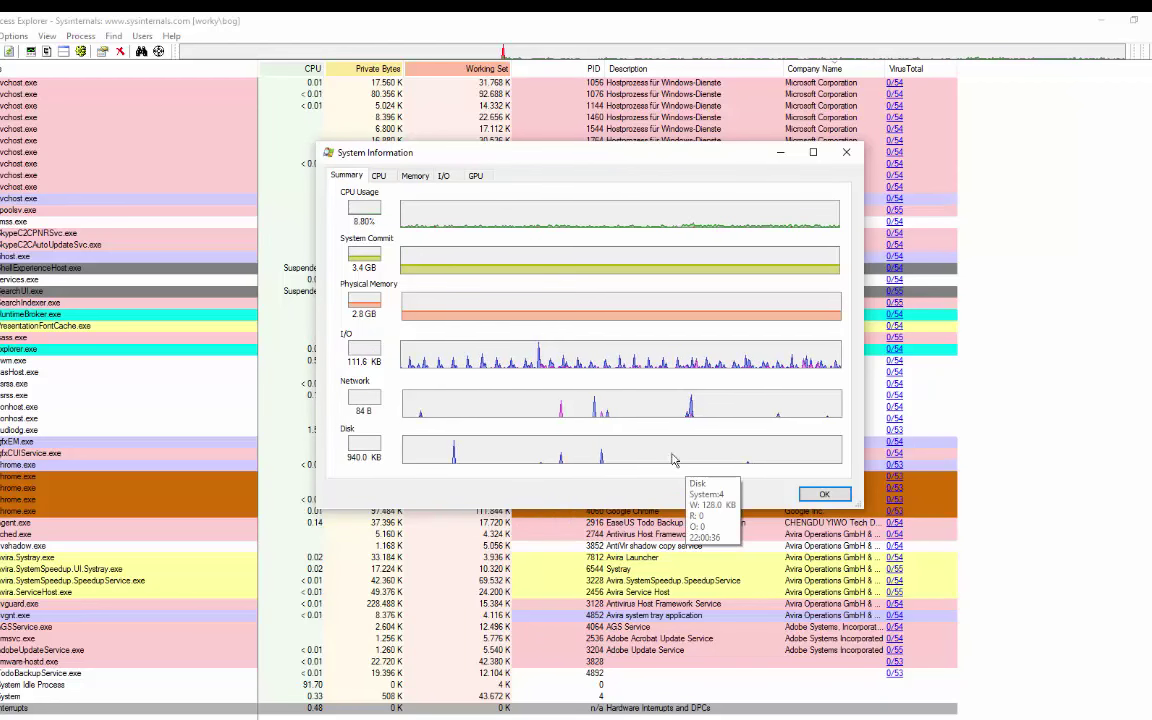
left_click(413, 176)
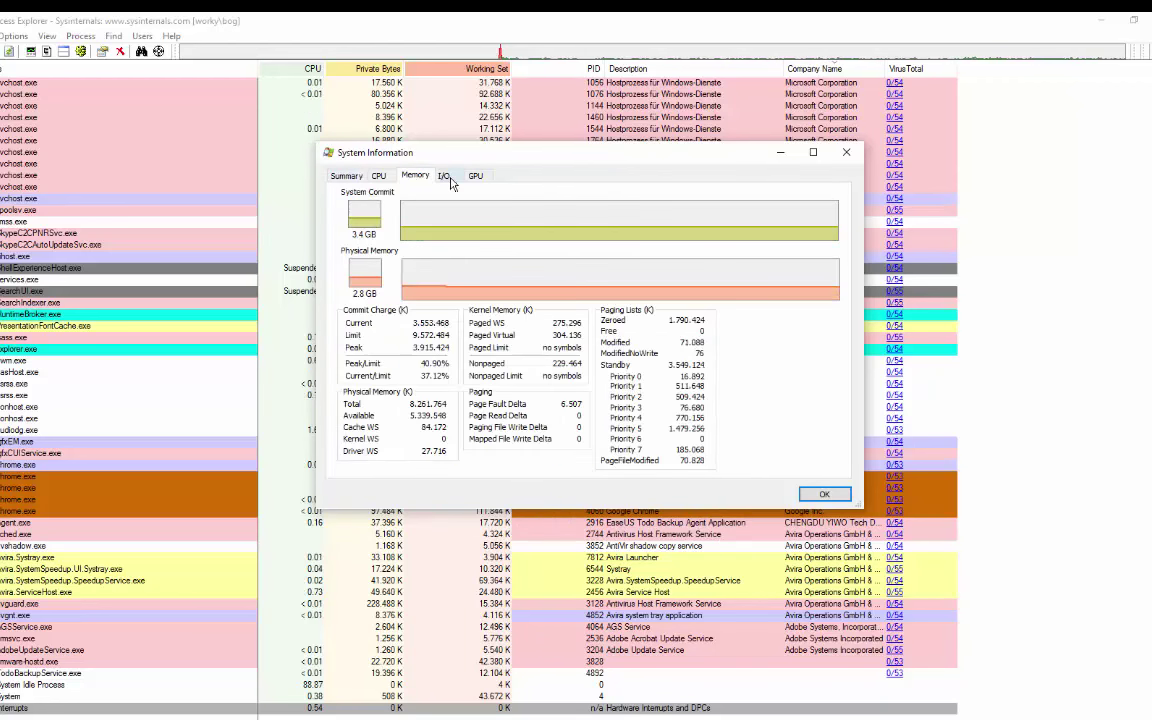
left_click(442, 175)
key("Right")
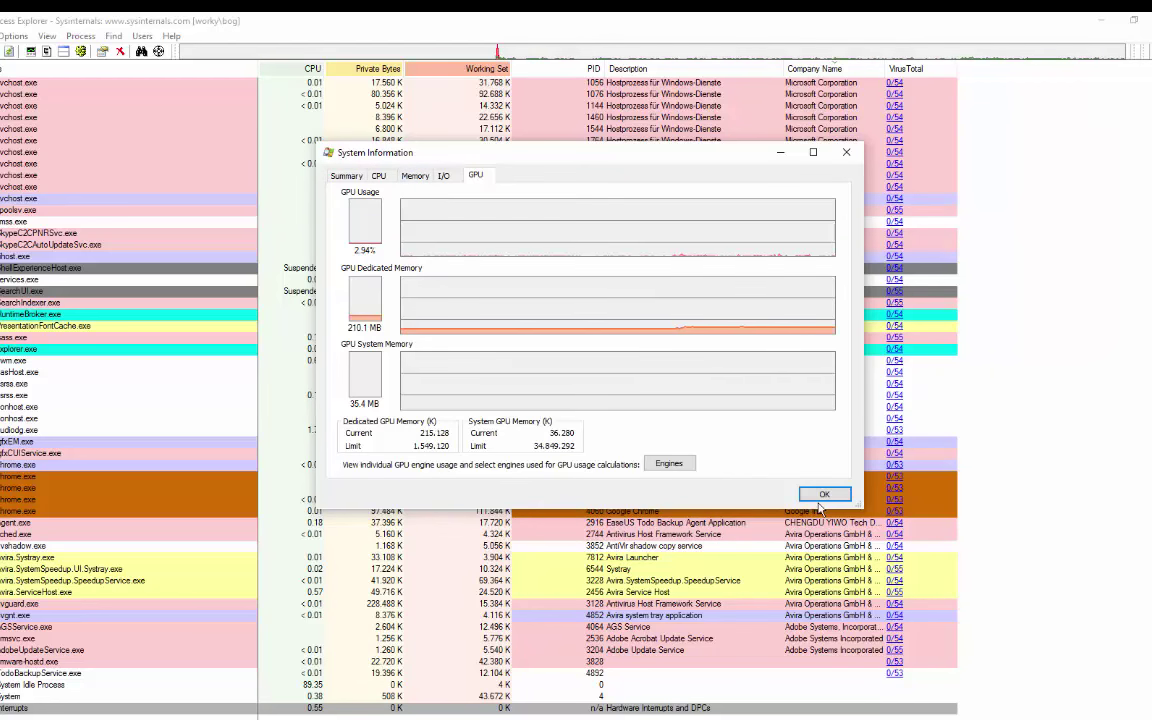
left_click(826, 494)
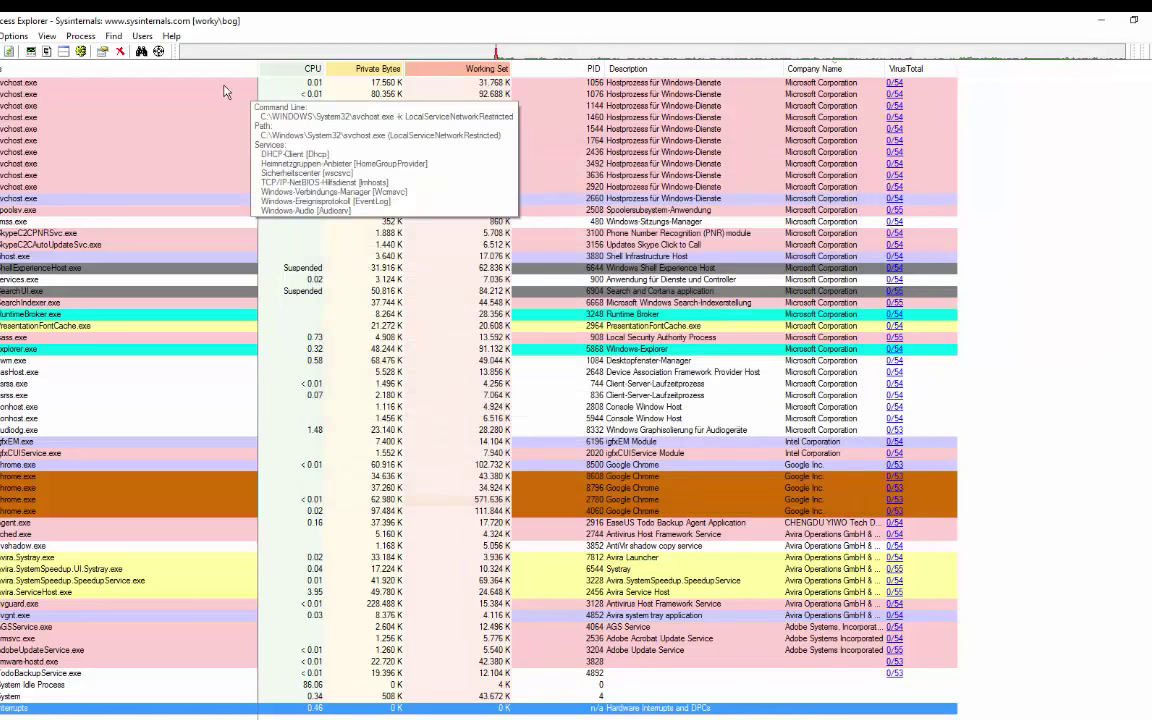
left_click(142, 36)
left_click(142, 36)
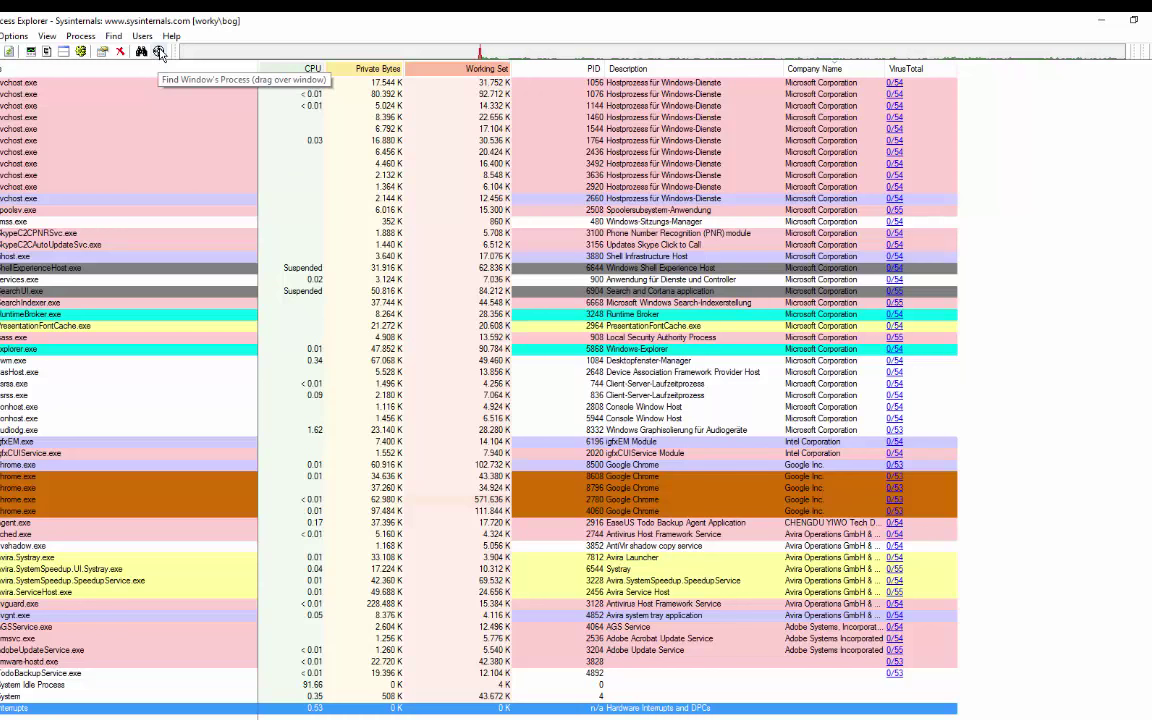
- Restore down the Process Explorer window and use Find Window's Process on the Notepad++ window to locate its process
double_click(405, 24)
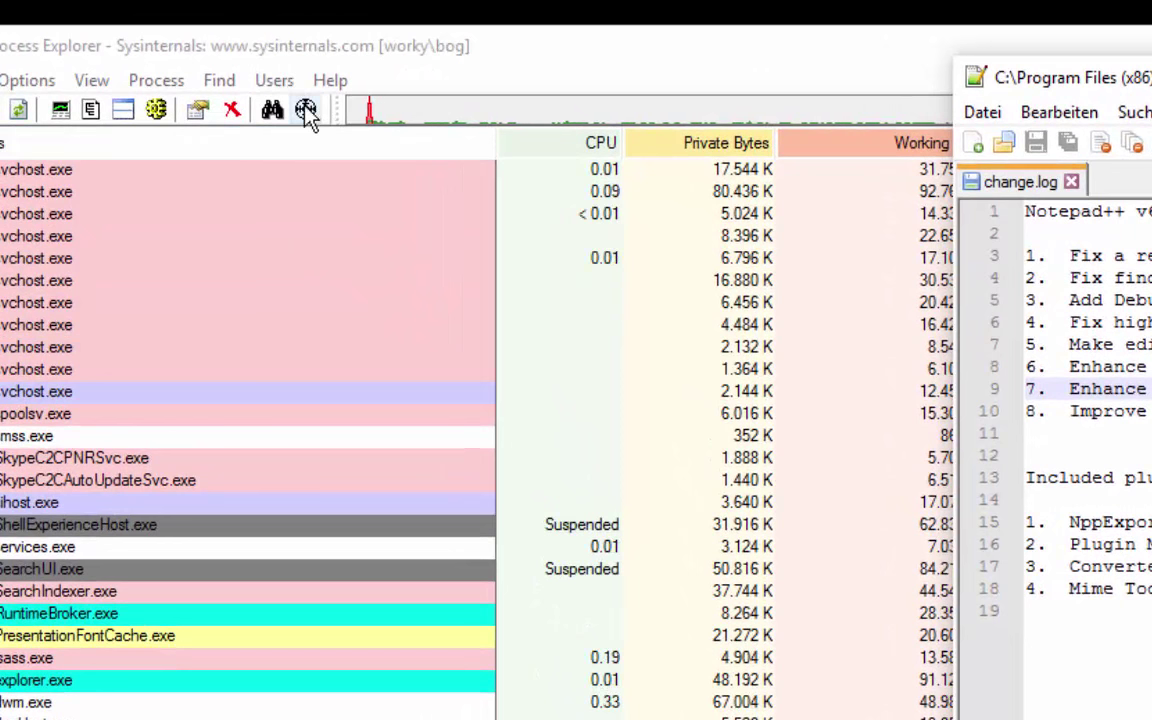
left_click(306, 111)
left_click_drag(306, 111, 360, 112)
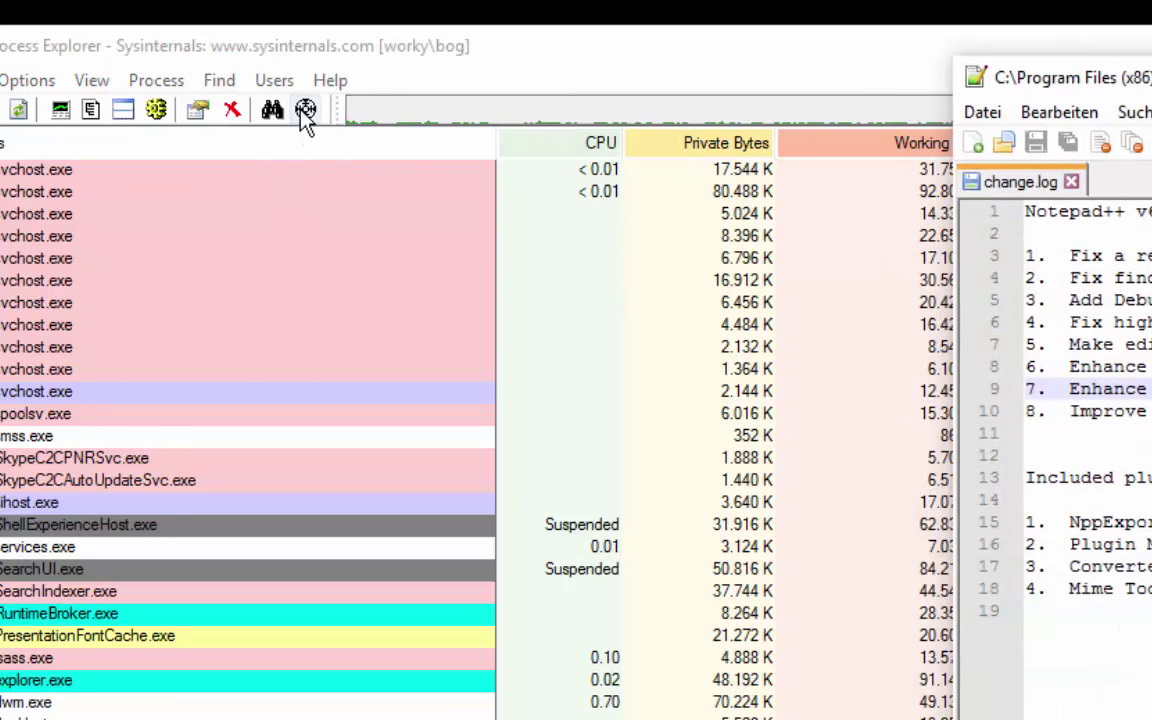
left_click_drag(306, 111, 1100, 321)
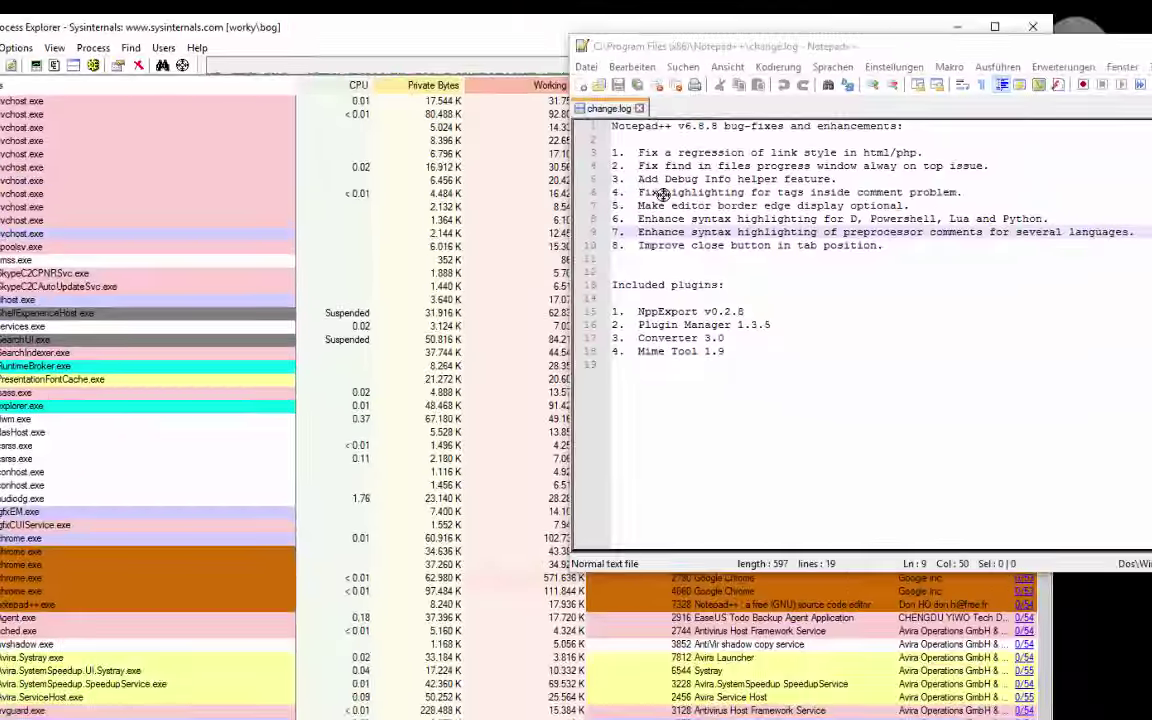
left_click_drag(663, 194, 1151, 67)
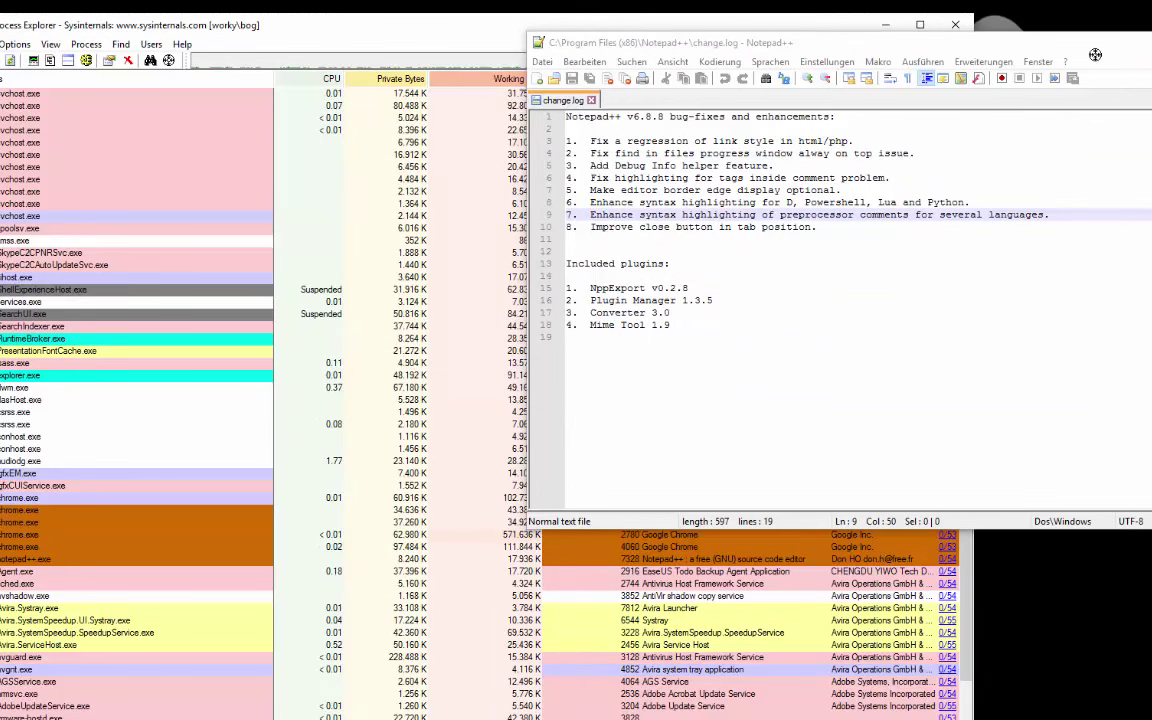
left_click_drag(1095, 54, 1095, 54)
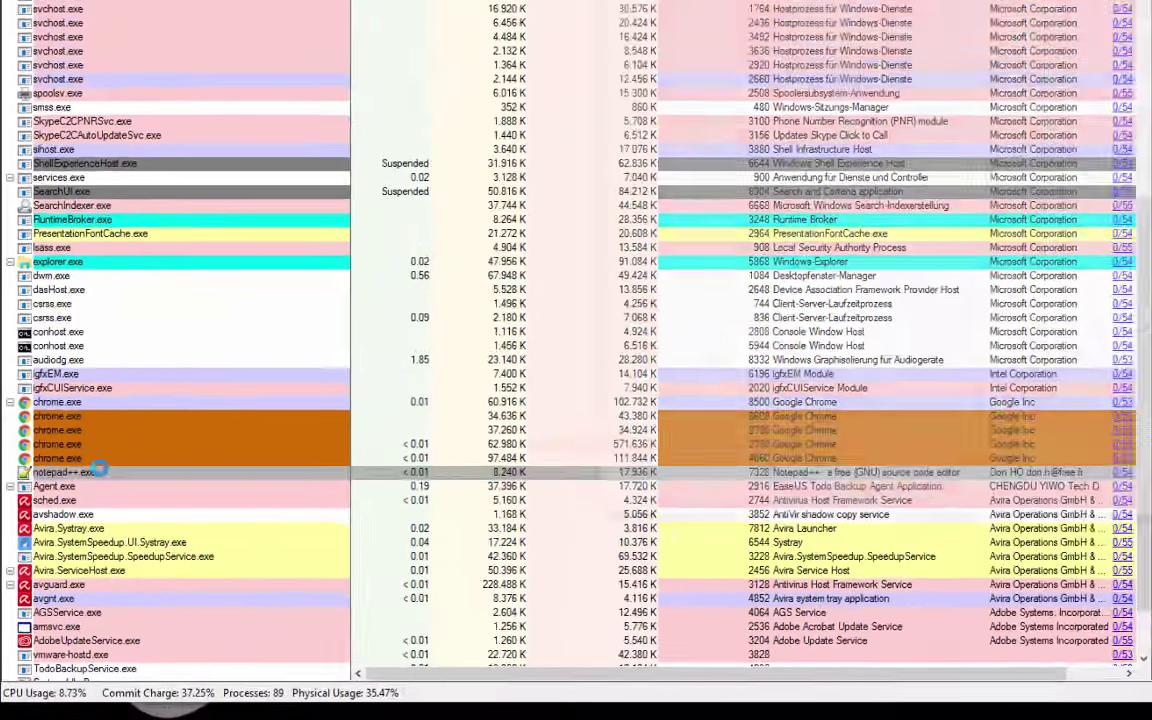
- Open the properties of notepad++.exe and look over its performance, disk and network, GPU and thread details
double_click(320, 441)
left_click(516, 51)
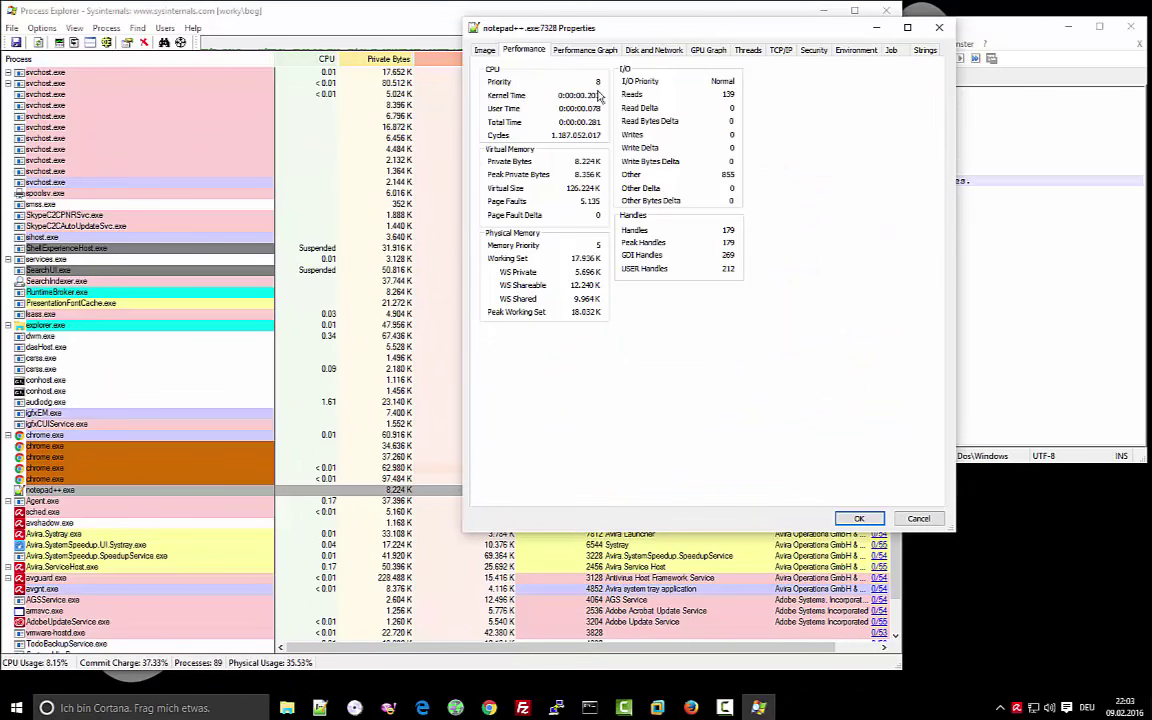
left_click(655, 50)
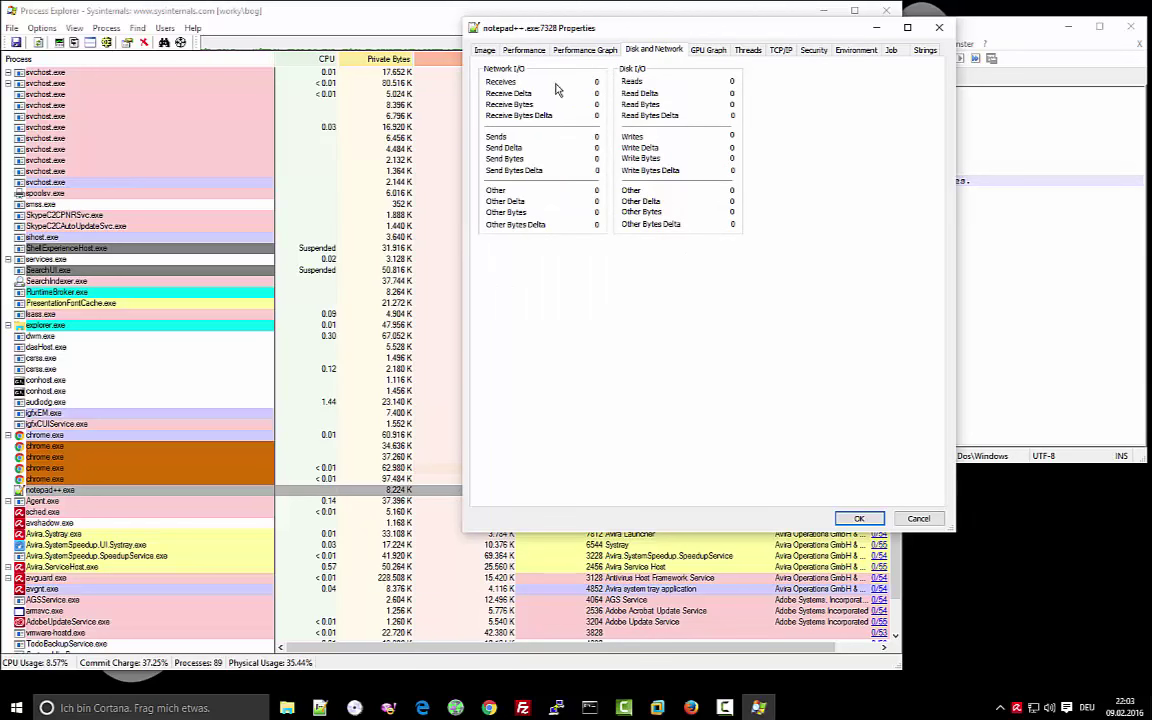
left_click(708, 50)
left_click(748, 50)
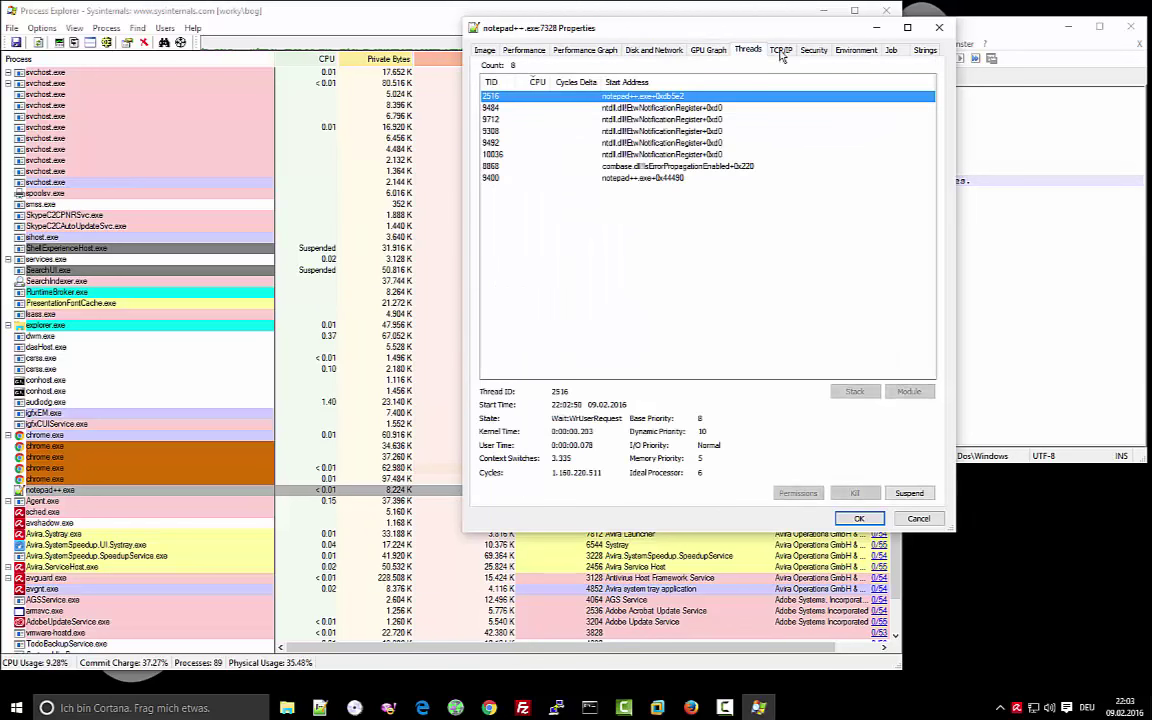
- Look over the TCP/IP, security group and environment variable details of notepad++.exe
left_click(782, 50)
left_click(813, 50)
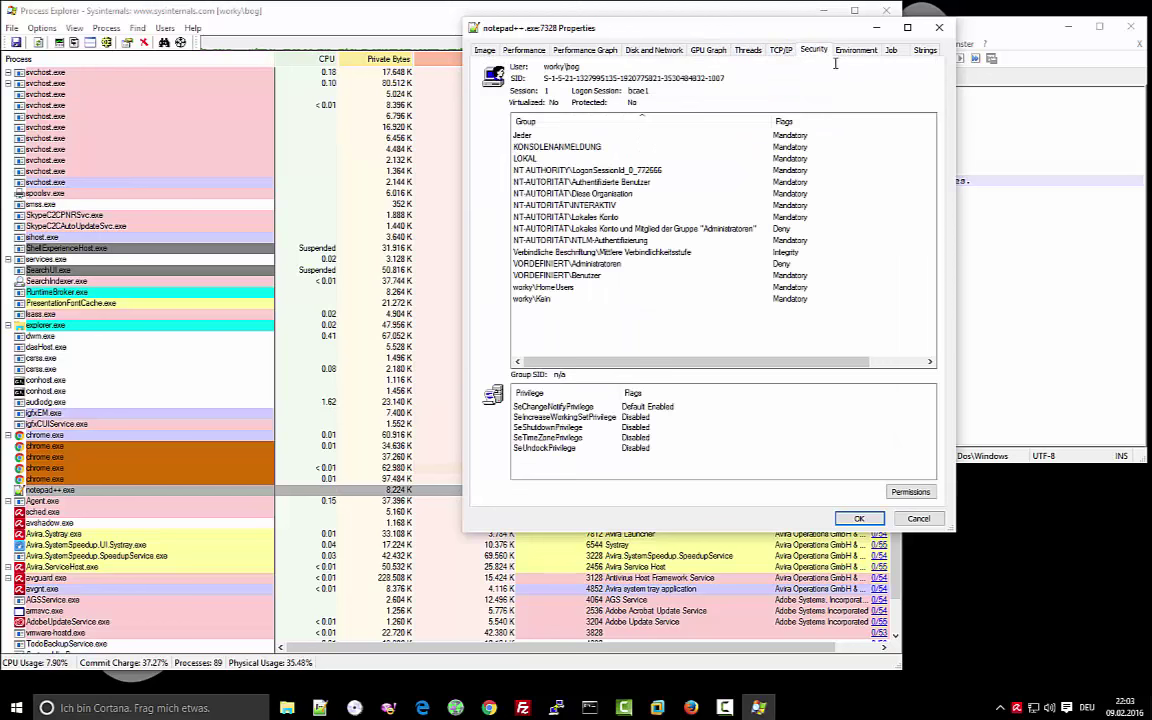
left_click(545, 171)
left_click(856, 50)
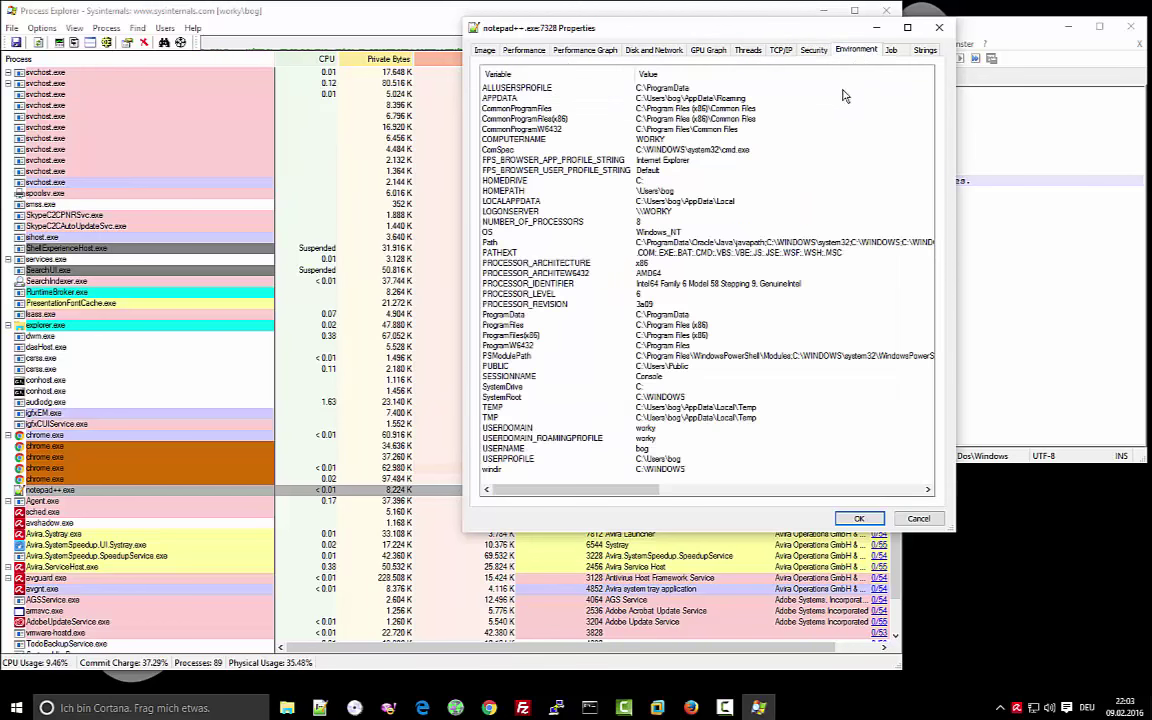
left_click(586, 106)
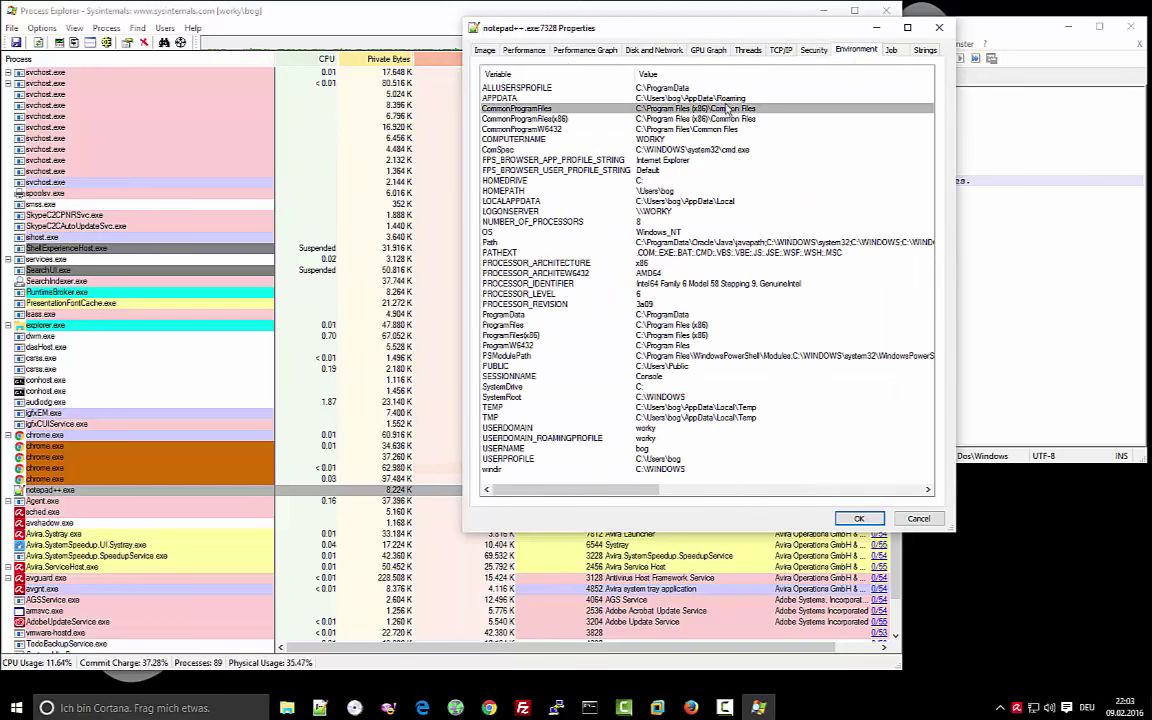
- Look over the image details of notepad++.exe and close its properties
left_click(484, 50)
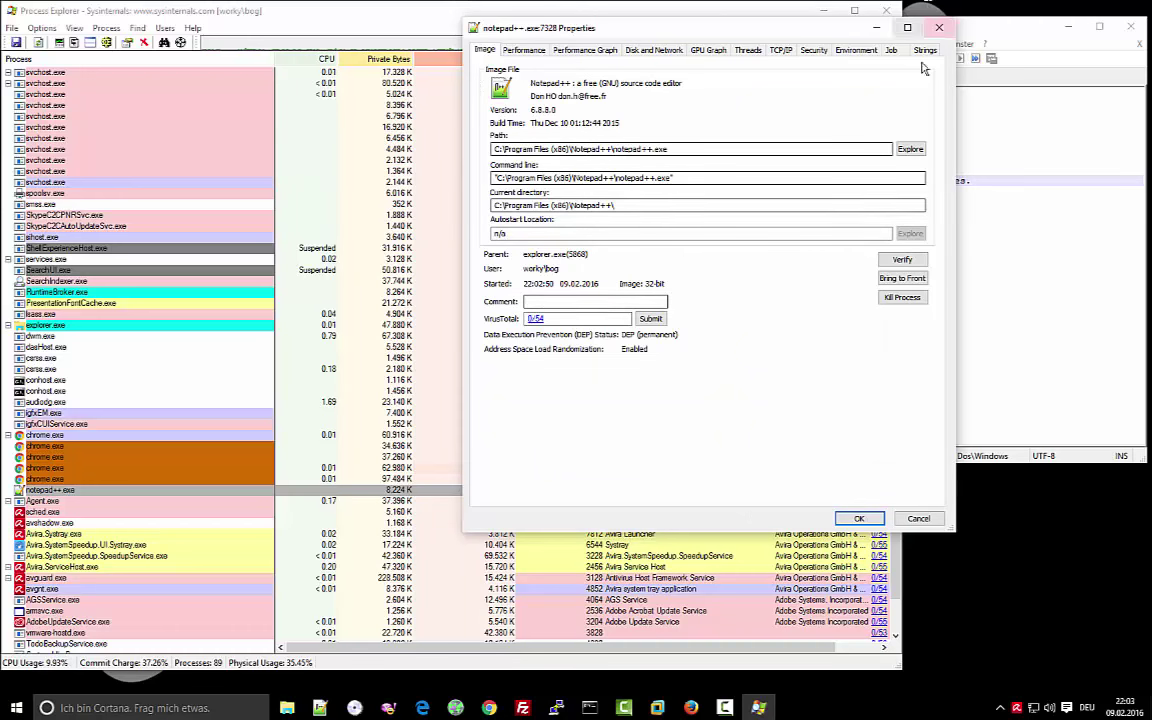
key("Escape")
- Switch to the Notepad++ window showing change.log and close it
key("alt+Tab")
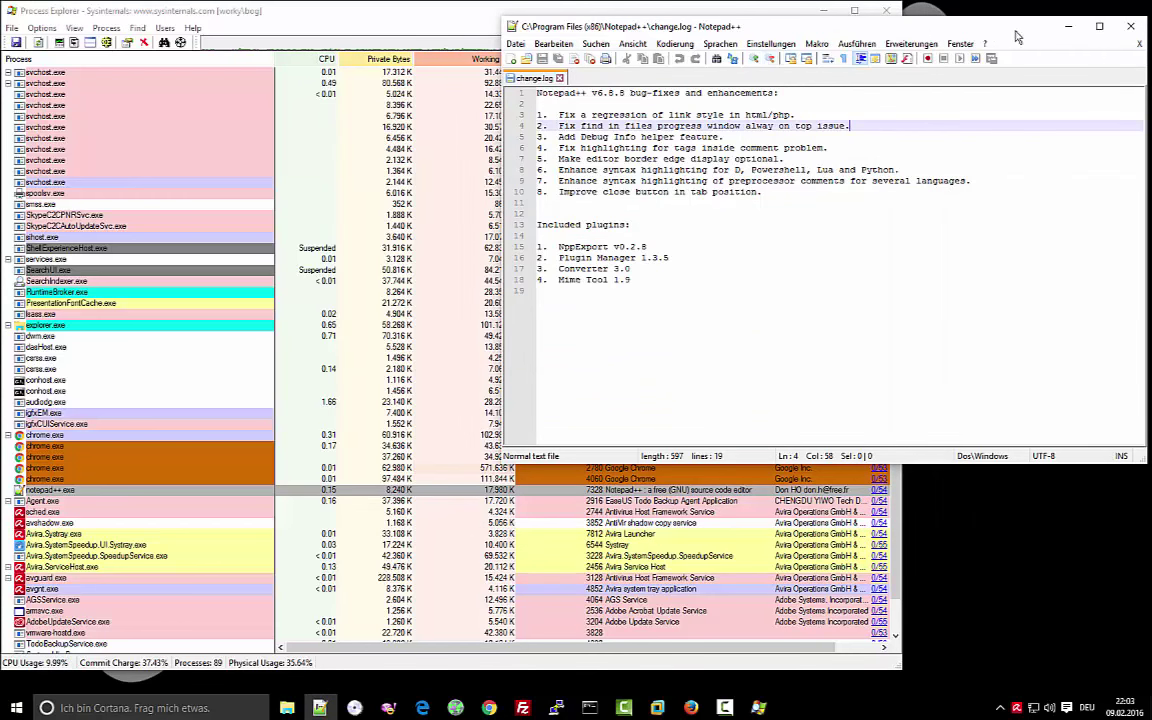
left_click_drag(820, 26, 660, 84)
left_click(971, 83)
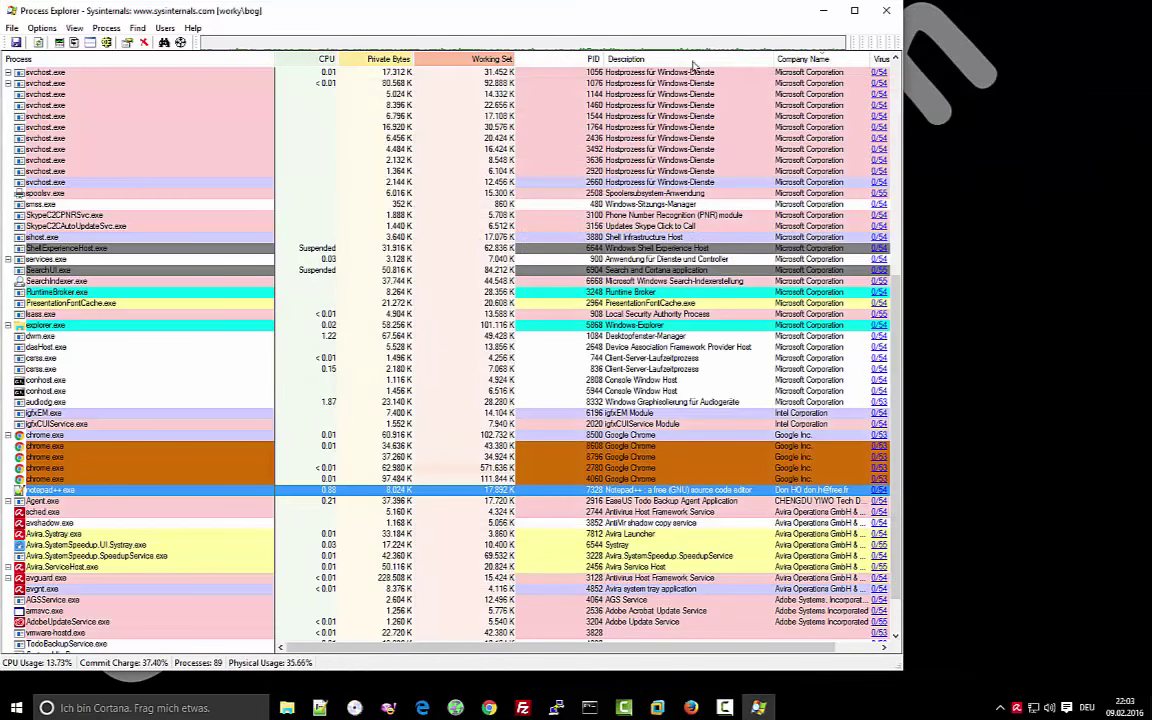
- Maximize the Process Explorer window and look through the process list
double_click(683, 25)
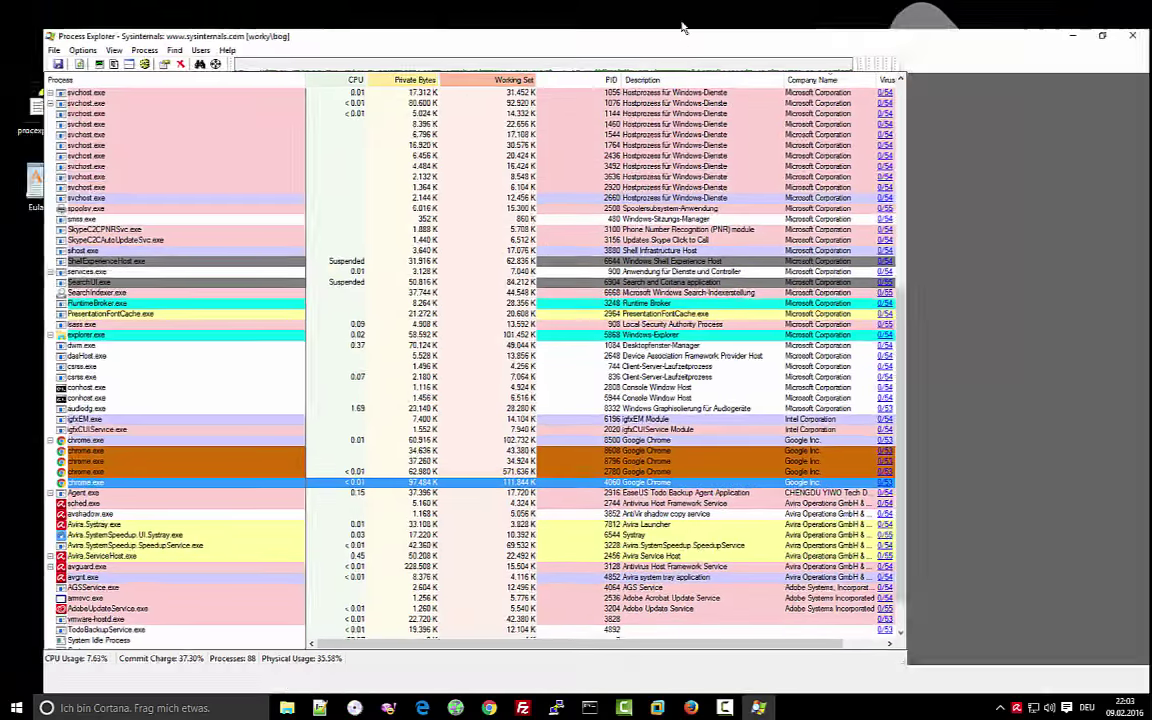
scroll(306, 330, "up", 11)
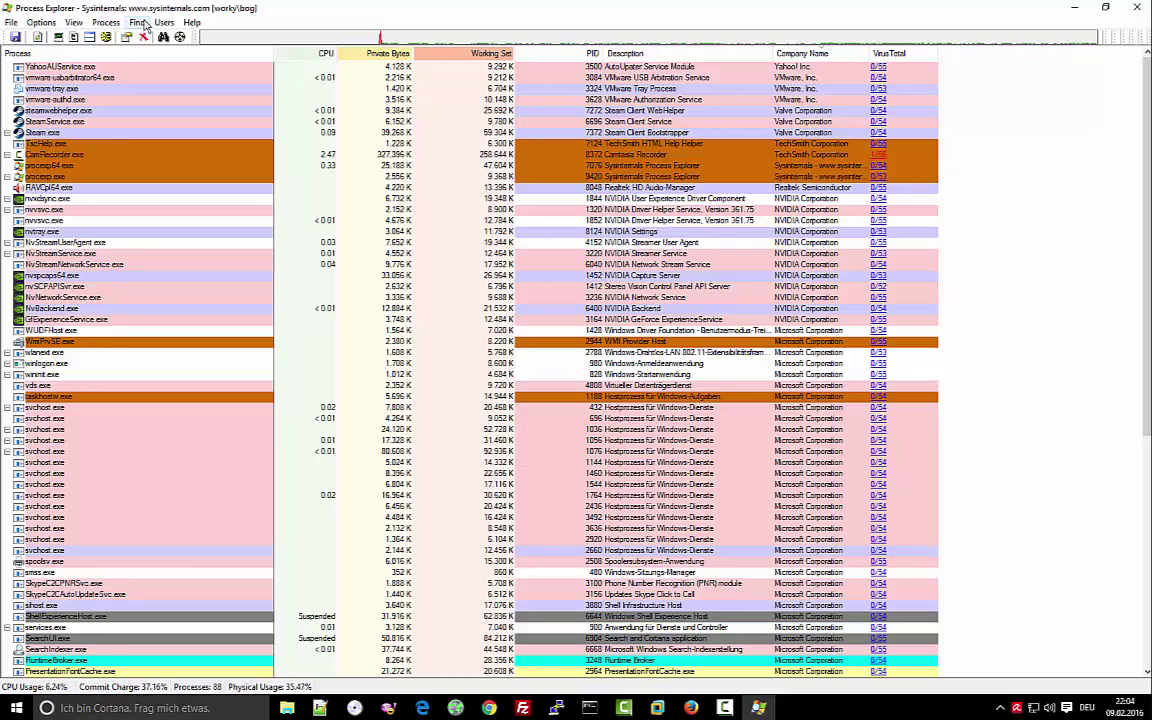
scroll(175, 95, "down", 7)
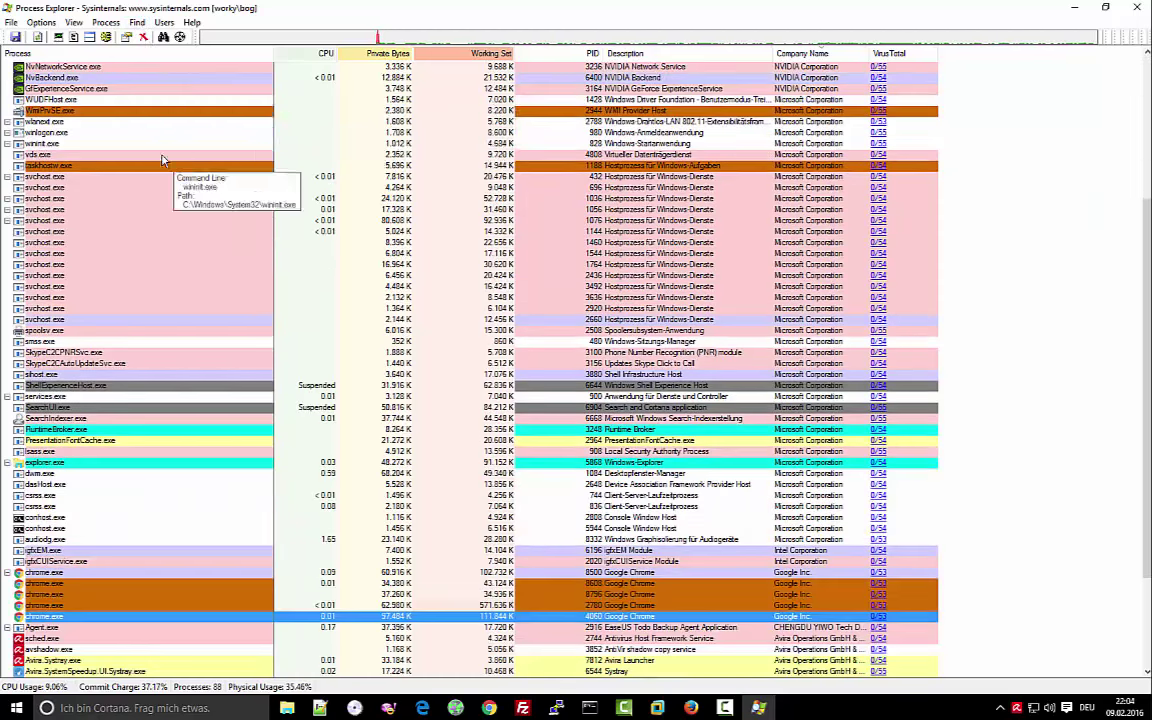
scroll(165, 152, "up", 7)
- Look over the available shutdown options without choosing one, and close Process Explorer
left_click(12, 22)
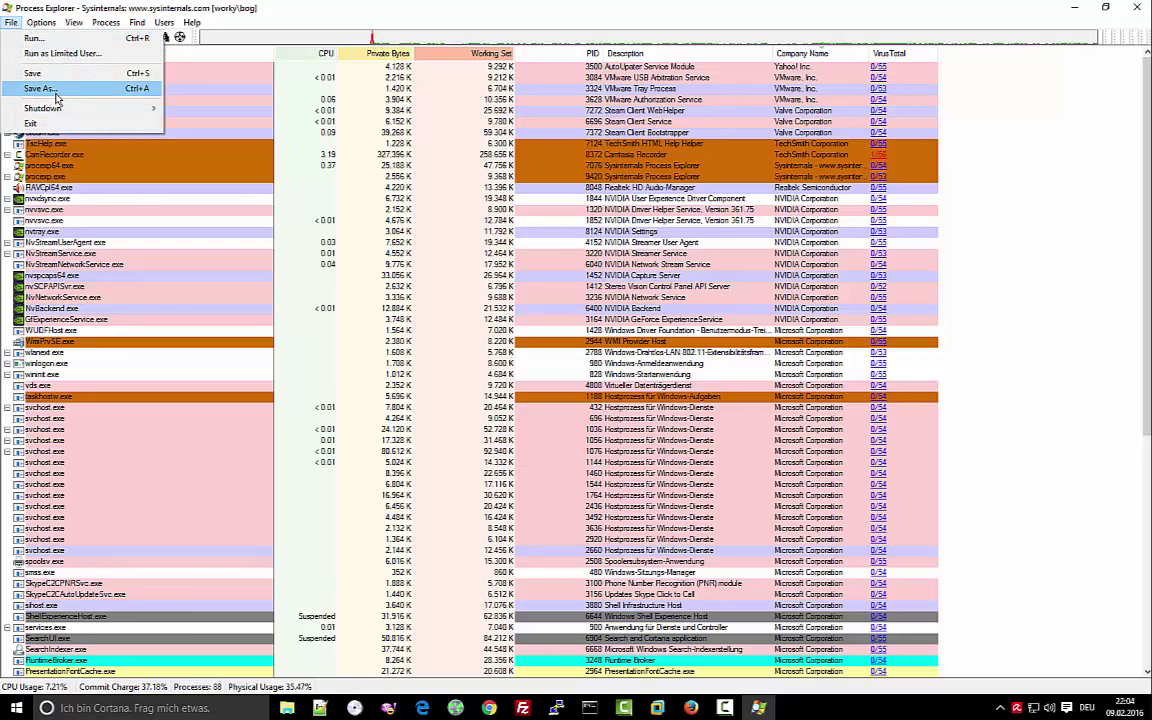
mouse_move(50, 107)
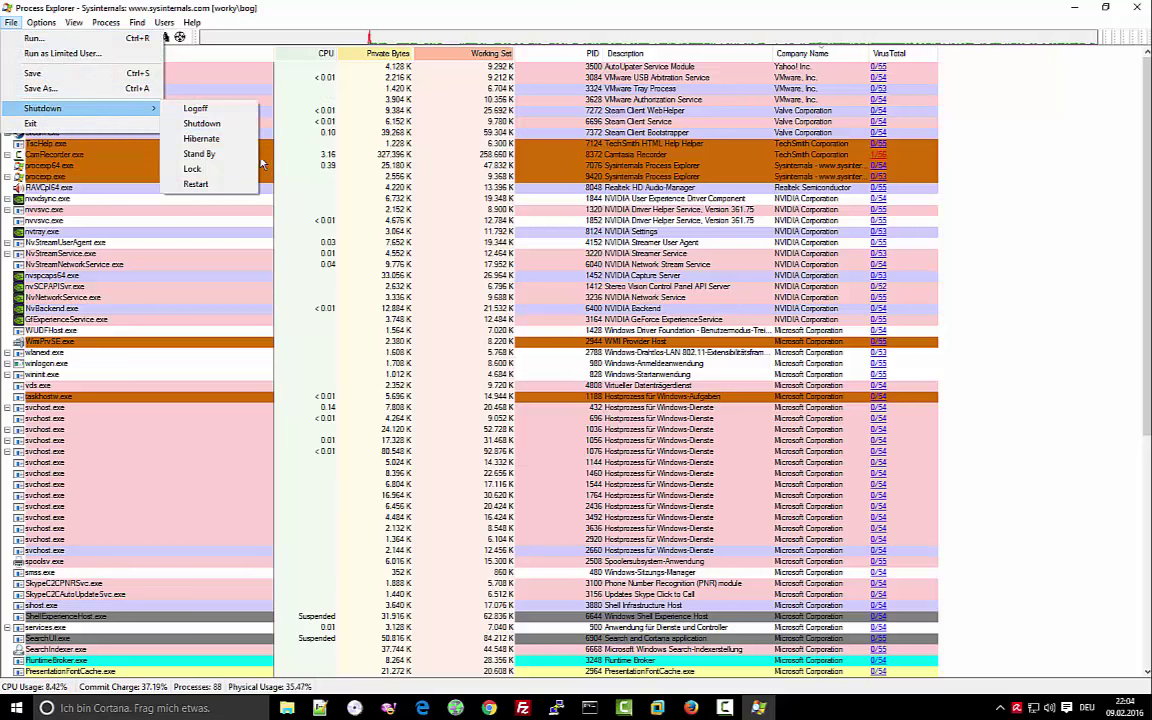
left_click(690, 7)
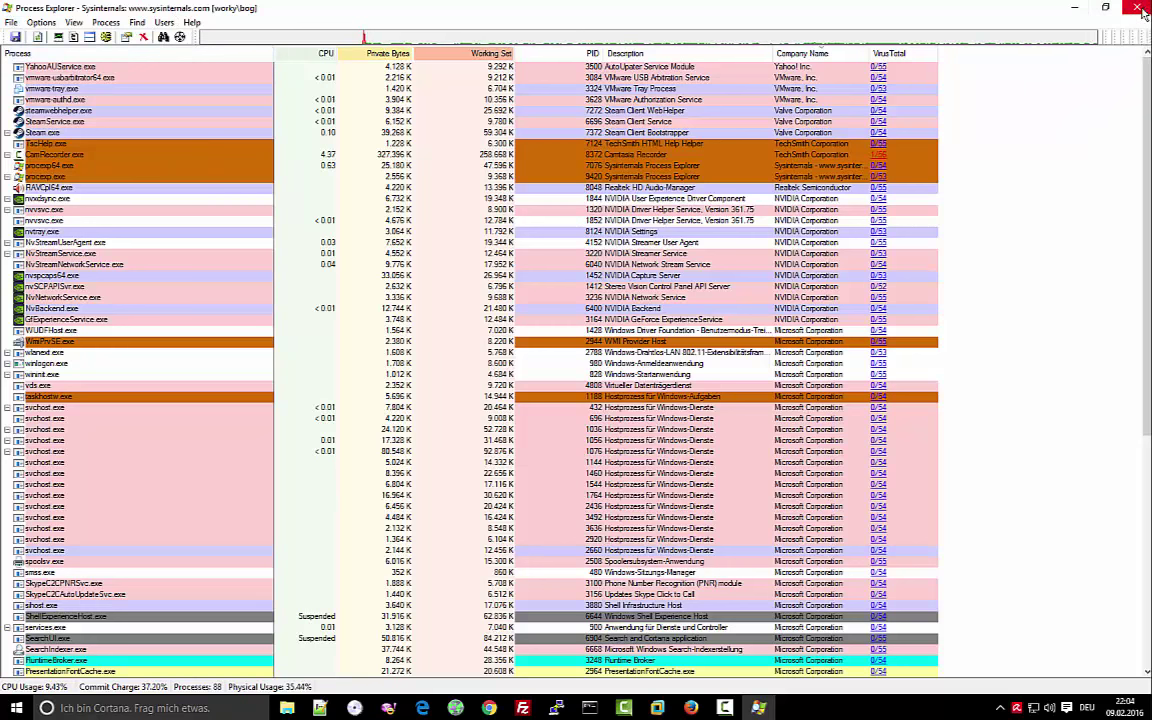
key("alt+F4")
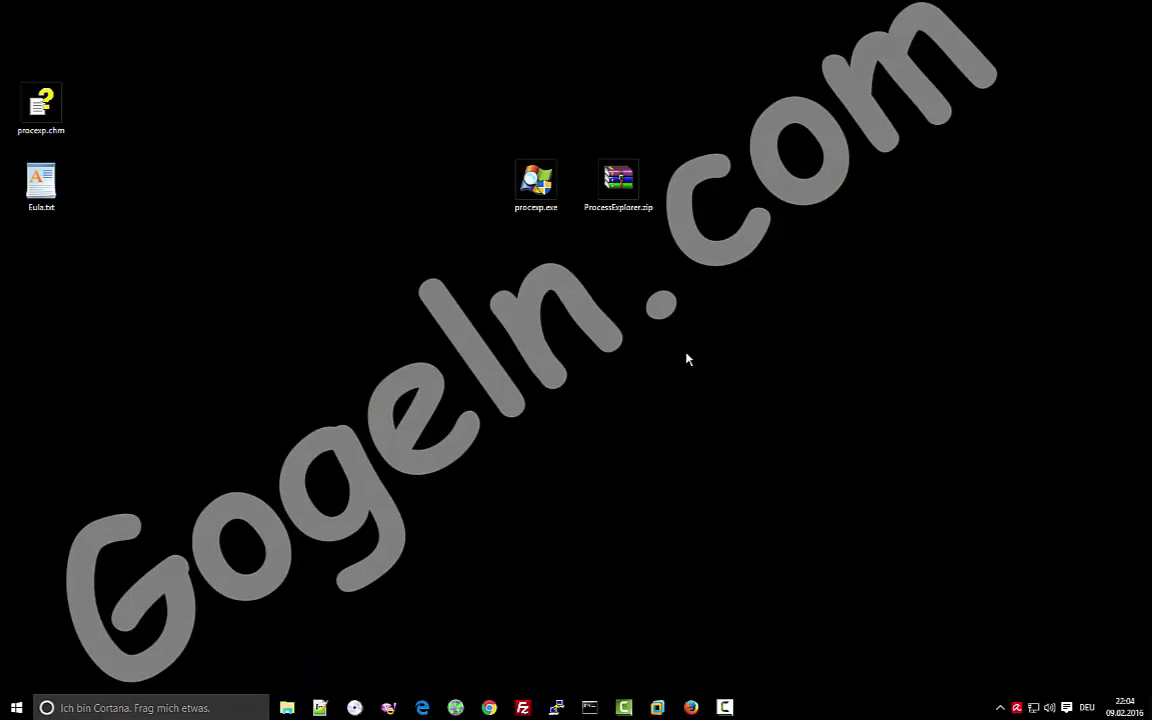